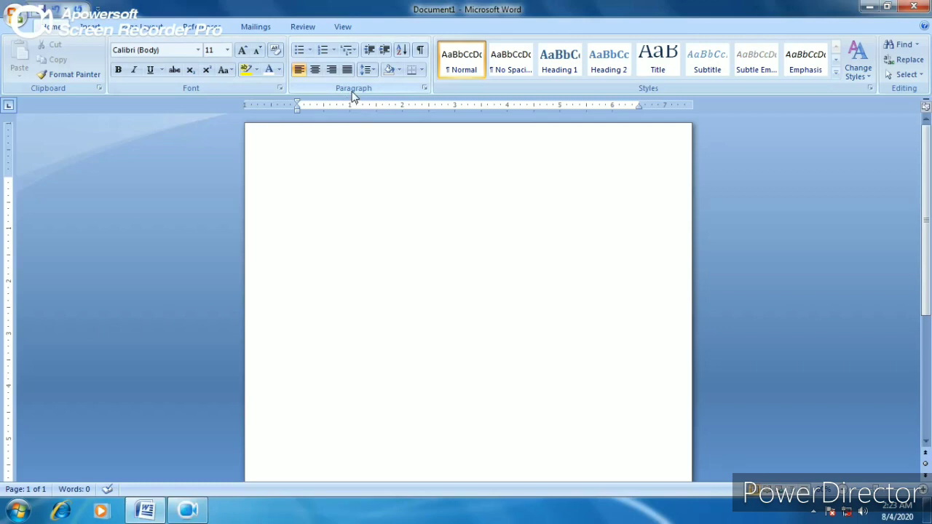
# - Enter the word "computer" in the blank document and enlarge it to 24 pt
pyautogui.write('computer')
pyautogui.hotkey('ctrl', 'a')
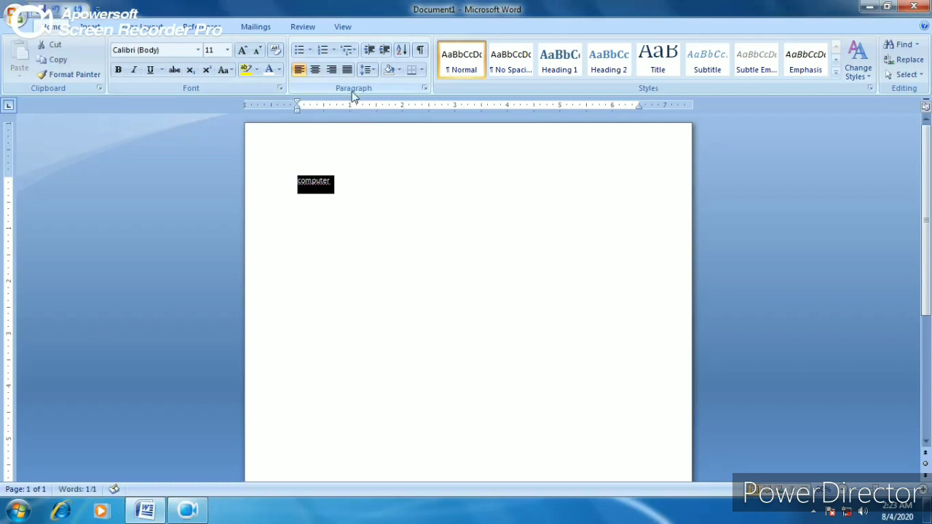
pyautogui.hotkey('ctrl', 'shift', '.')
pyautogui.hotkey('ctrl', 'shift', '.')
pyautogui.hotkey('ctrl', 'shift', '.')
pyautogui.hotkey('ctrl', 'shift', '.')
pyautogui.hotkey('ctrl', 'shift', '.')
pyautogui.hotkey('ctrl', 'shift', '.')
pyautogui.hotkey('ctrl', 'shift', '.')
pyautogui.press('Right')
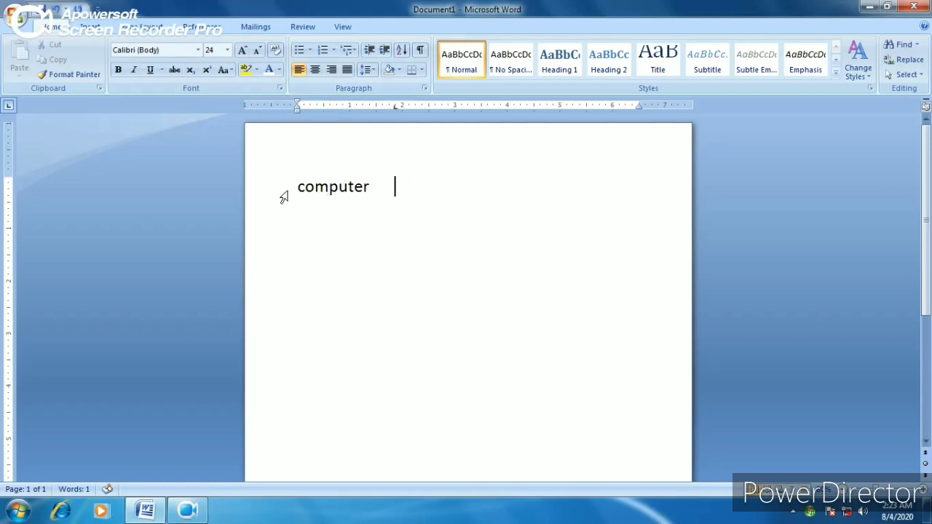
# - Center the whole word "computer" on its line
pyautogui.moveTo(338, 188); pyautogui.dragTo(299, 190)
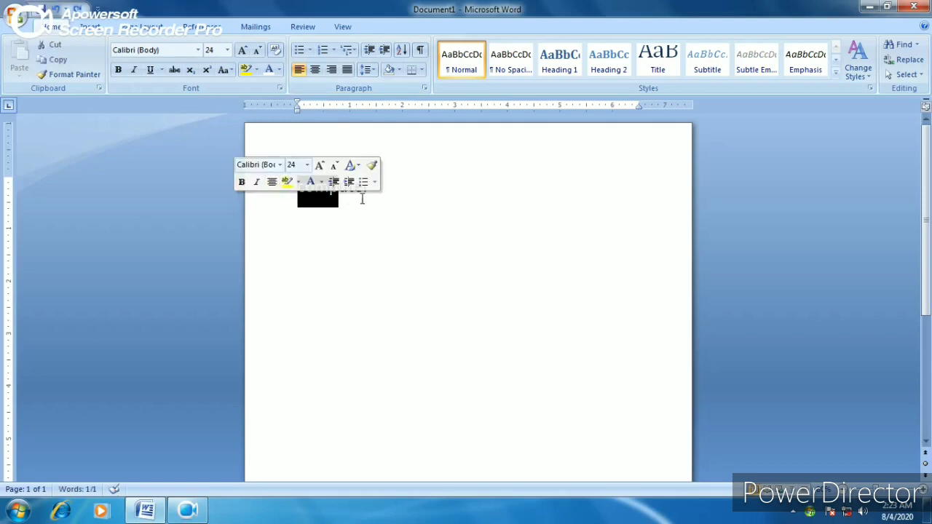
pyautogui.doubleClick(364, 198)
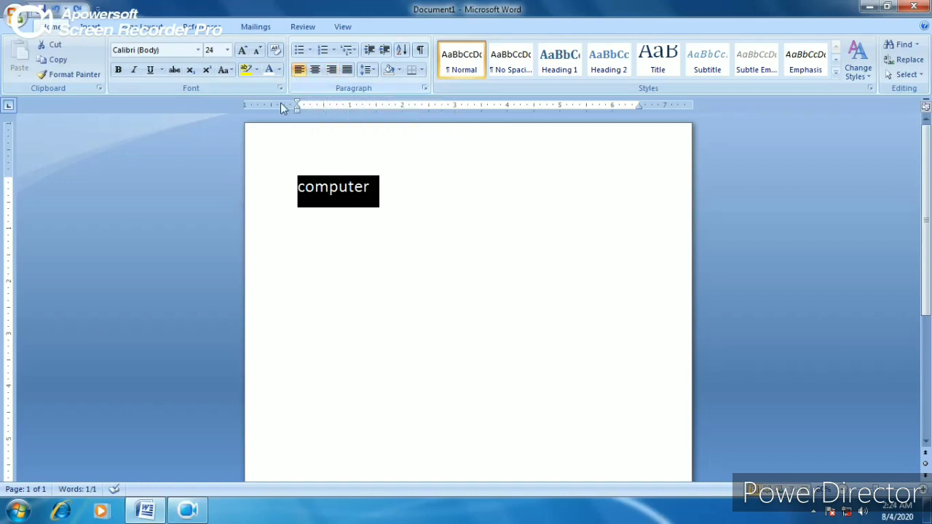
pyautogui.click(318, 70)
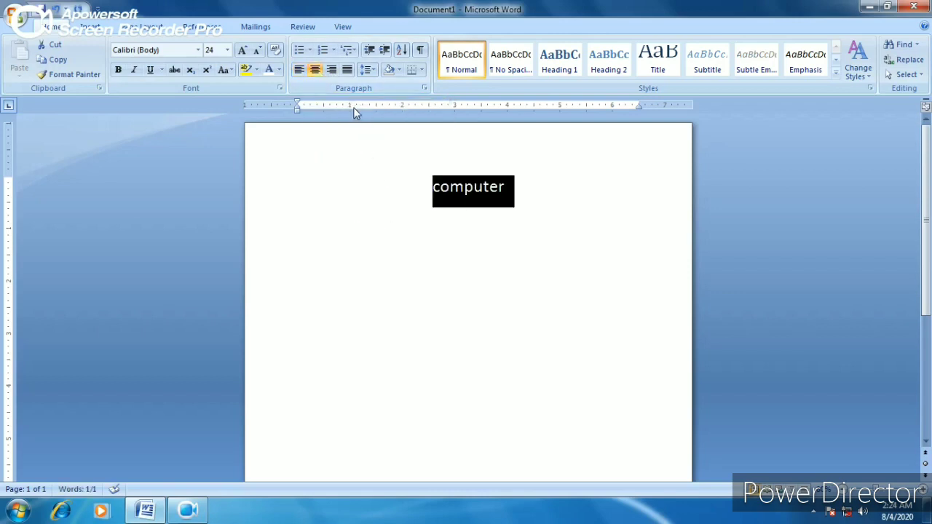
# - Increase the font size of the centered word one point at a time to 35 pt
pyautogui.hotkey('ctrl', ']')
pyautogui.hotkey('ctrl', ']')
pyautogui.hotkey('ctrl', ']')
pyautogui.hotkey('ctrl', ']')
pyautogui.hotkey('ctrl', ']')
pyautogui.hotkey('ctrl', ']')
pyautogui.hotkey('ctrl', ']')
pyautogui.hotkey('ctrl', ']')
pyautogui.hotkey('ctrl', ']')
pyautogui.hotkey('ctrl', ']')
pyautogui.hotkey('ctrl', ']')
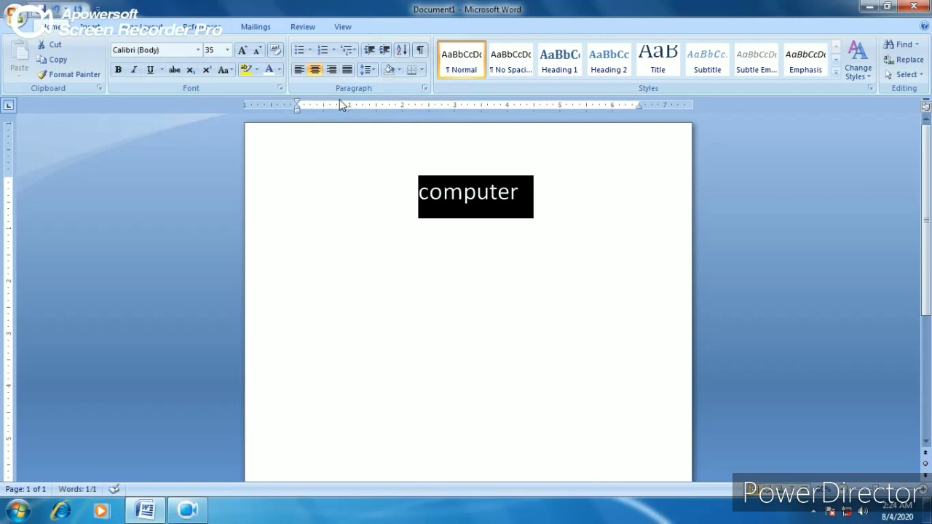
pyautogui.doubleClick(573, 207)
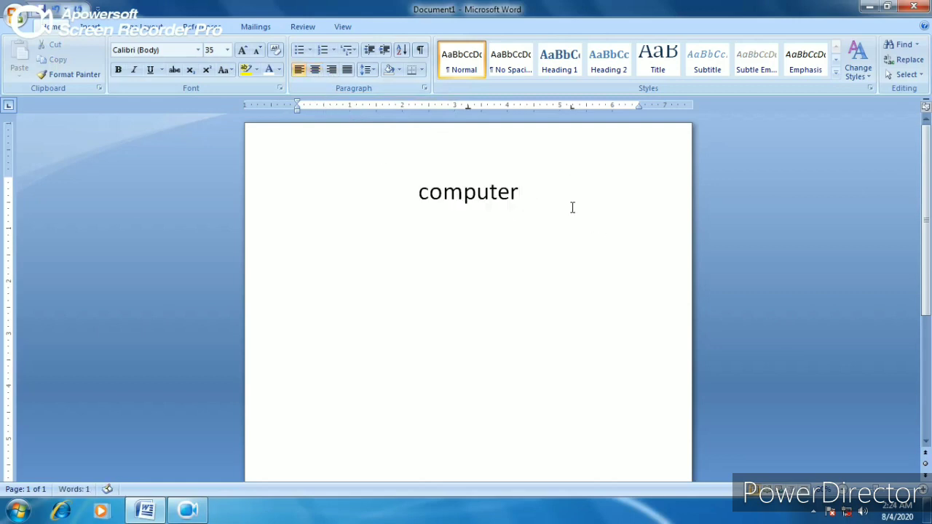
# - Make the letters "compute" of the word bold and italic, leaving out the final "r"
pyautogui.moveTo(510, 195); pyautogui.dragTo(233, 155)
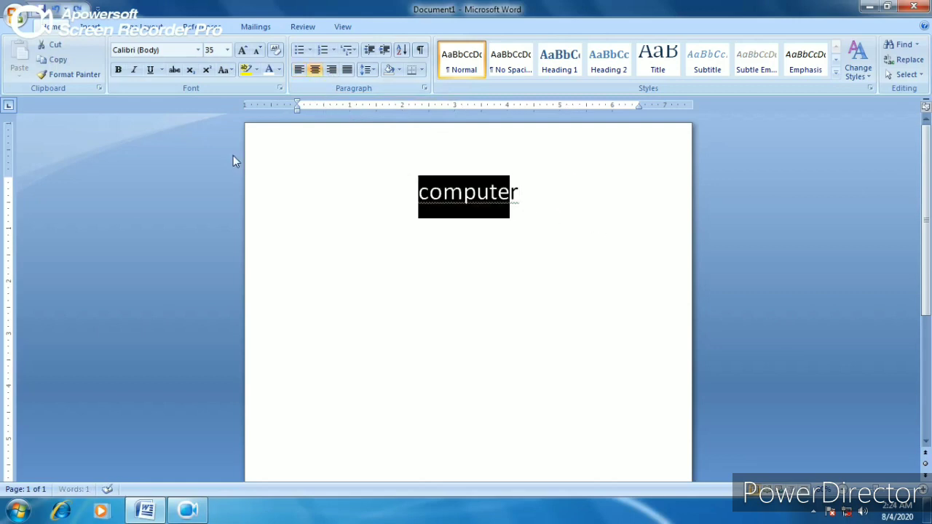
pyautogui.click(119, 70)
pyautogui.click(130, 71)
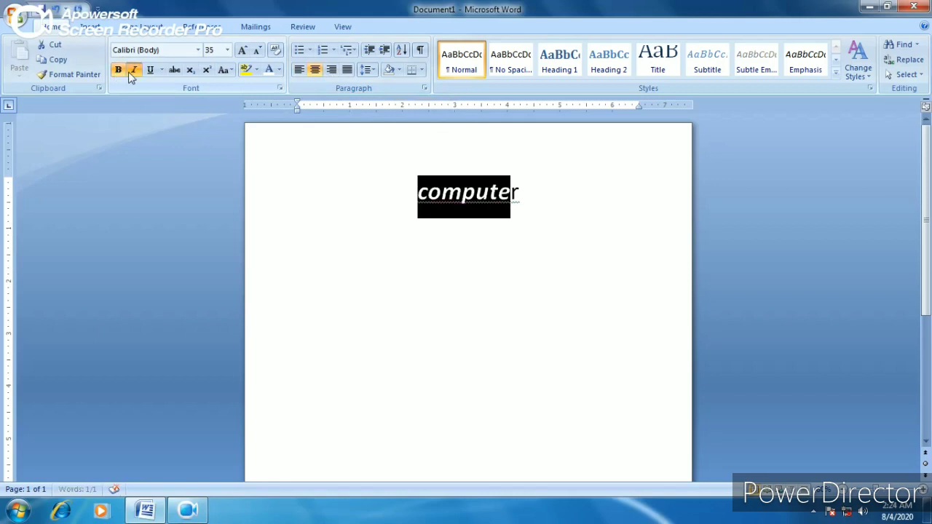
pyautogui.click(560, 208)
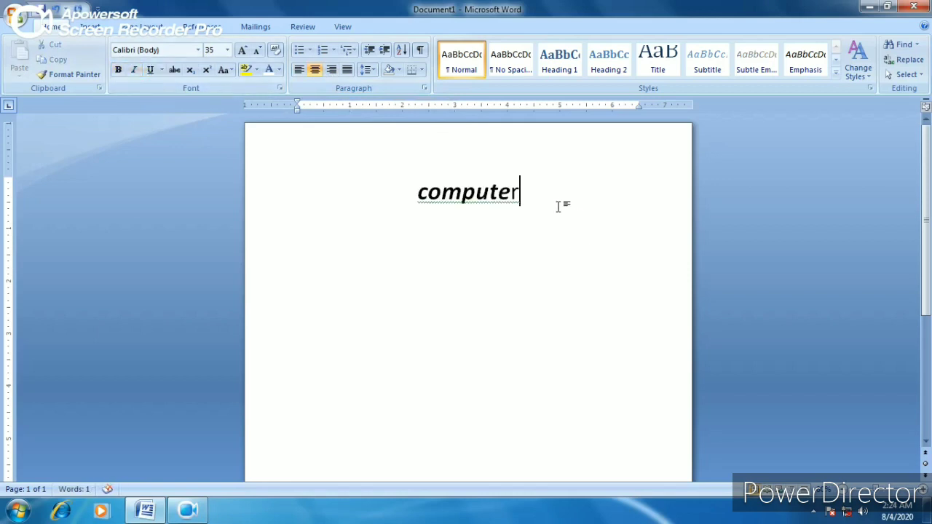
pyautogui.click(385, 209)
pyautogui.click(535, 195)
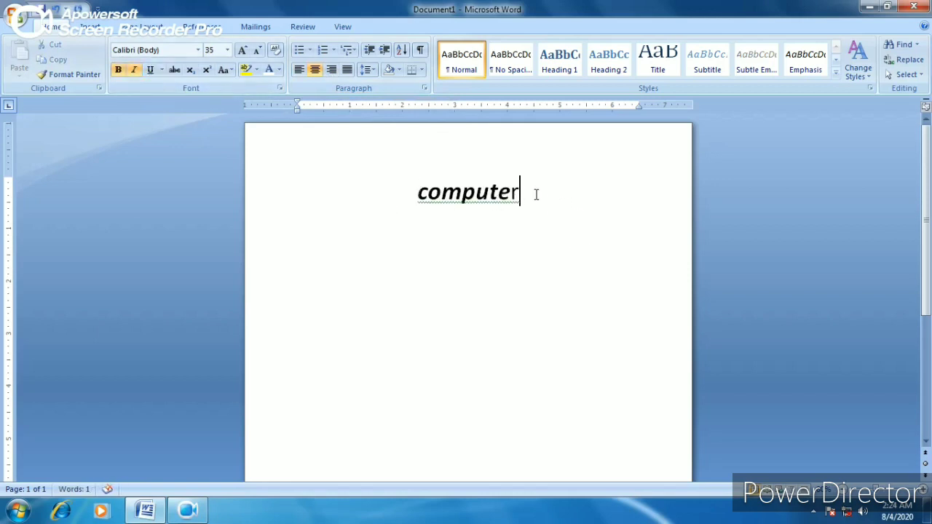
pyautogui.click(367, 190)
# - Right-align the word "computer" and switch its paragraph to justified alignment
pyautogui.tripleClick(485, 194)
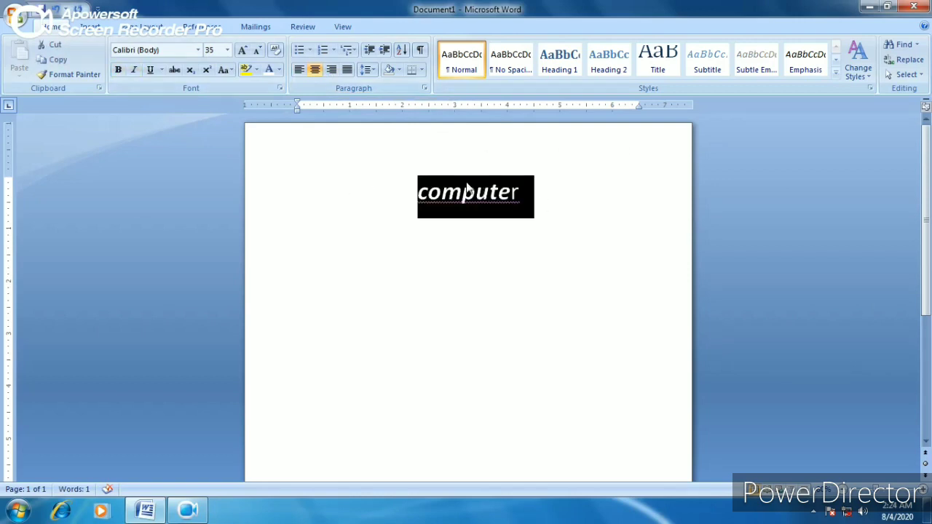
pyautogui.click(331, 71)
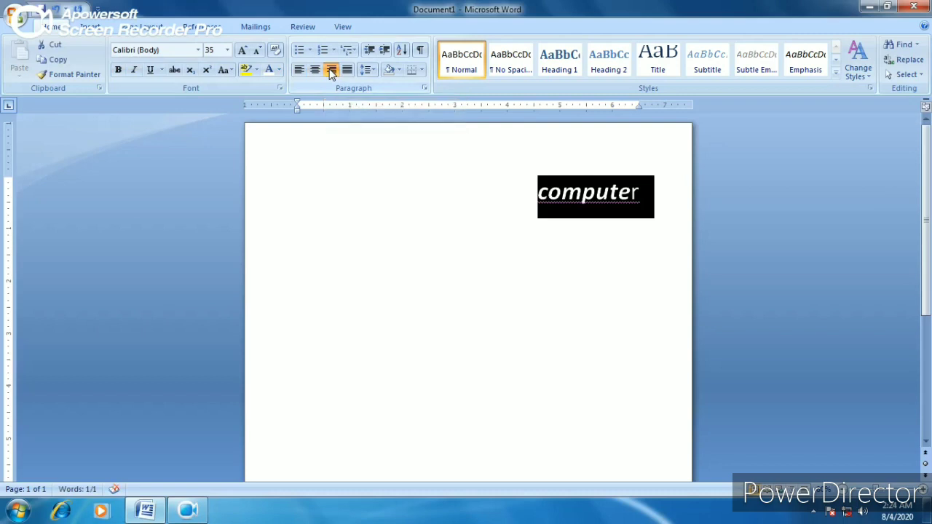
pyautogui.click(681, 201)
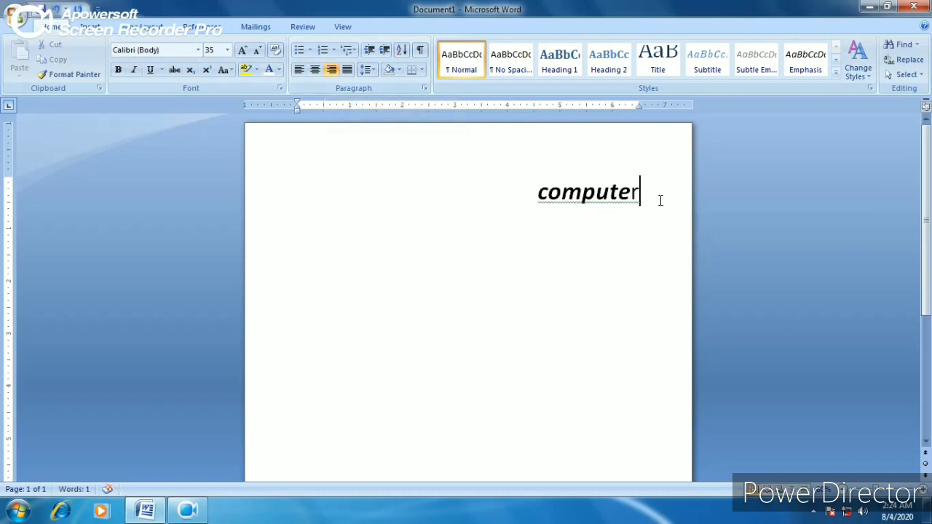
pyautogui.doubleClick(556, 177)
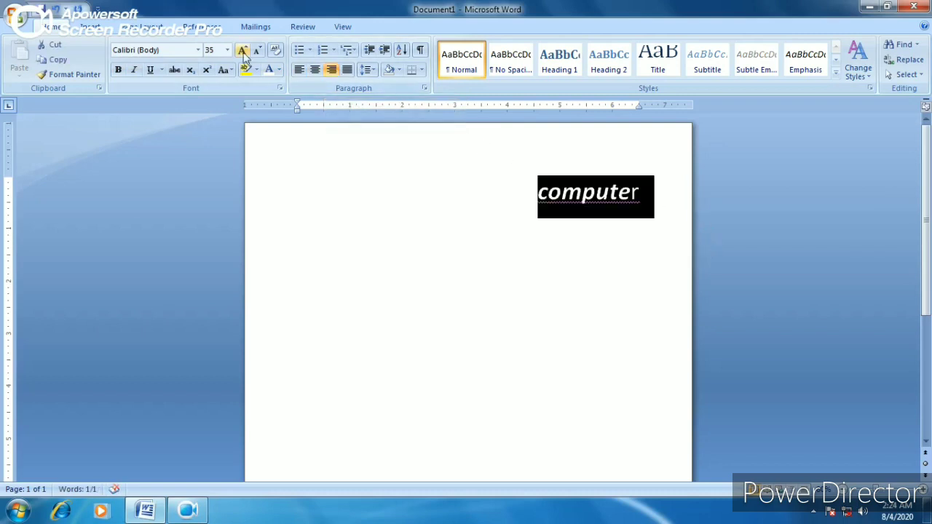
pyautogui.click(300, 76)
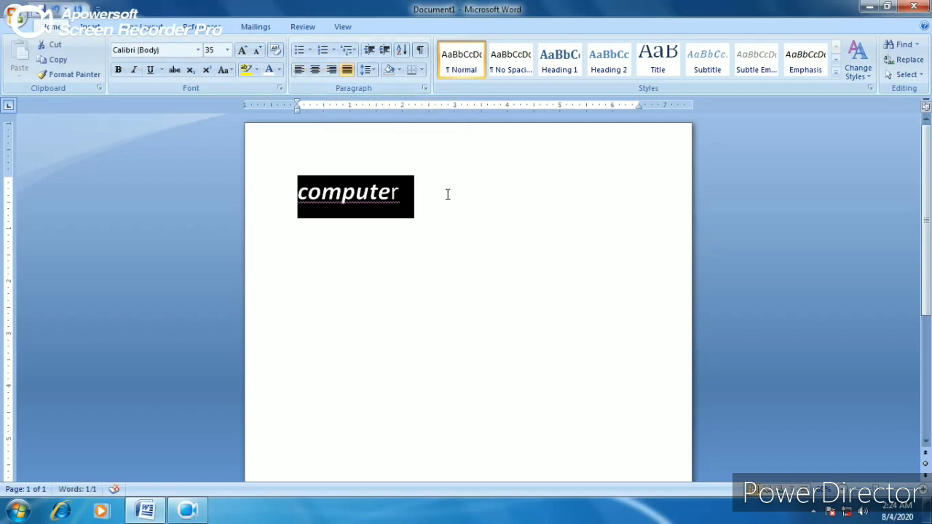
pyautogui.press('Delete')
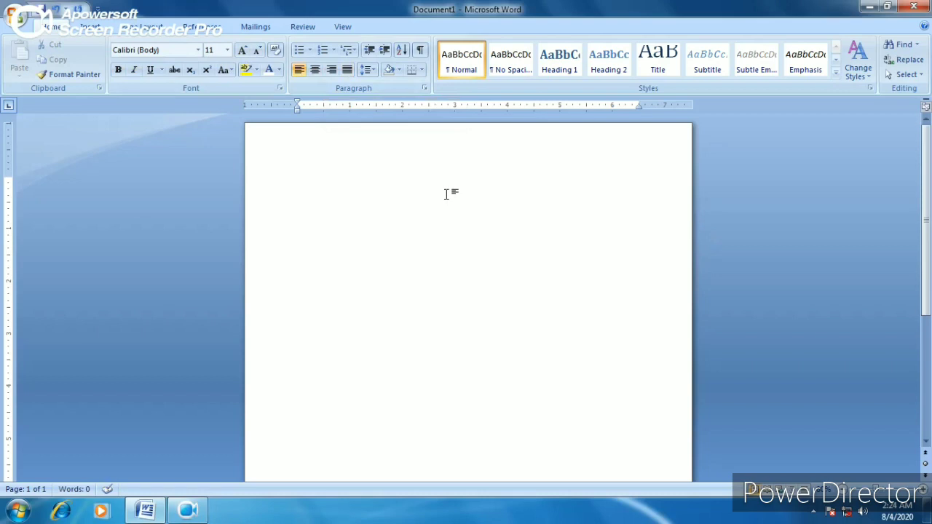
pyautogui.write('=rand()')
pyautogui.hotkey('ctrl', 'a')
pyautogui.press('Delete')
pyautogui.hotkey('ctrl', 'z')
pyautogui.hotkey('ctrl', 'z')
pyautogui.hotkey('ctrl', 'z')
pyautogui.click(446, 196)
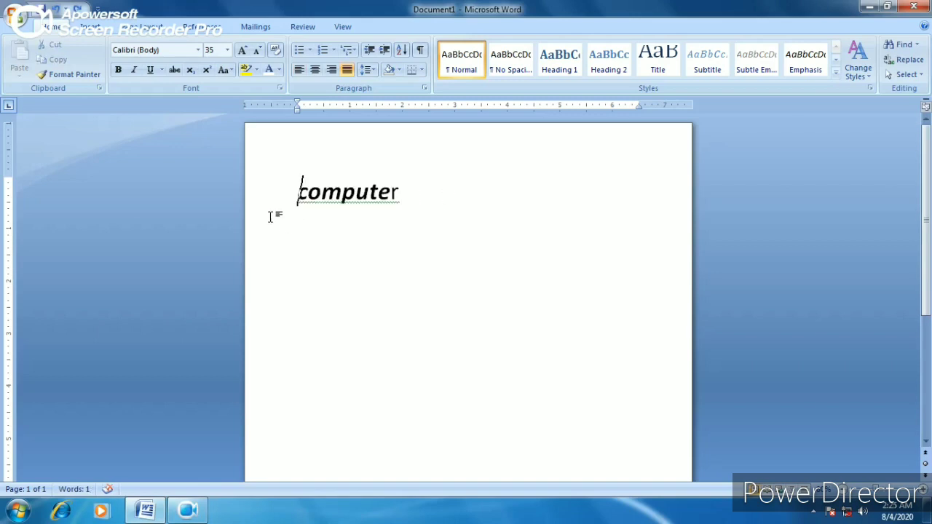
# - Cycle the word's paragraph alignment through right, left, center and right, finishing with left alignment
pyautogui.moveTo(292, 215); pyautogui.dragTo(275, 191)
pyautogui.click(421, 193)
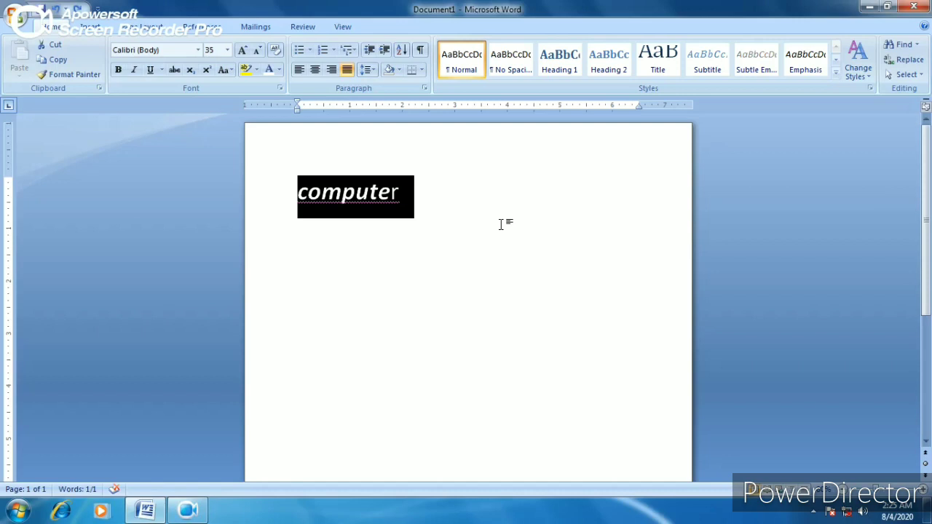
pyautogui.hotkey('ctrl', 'r')
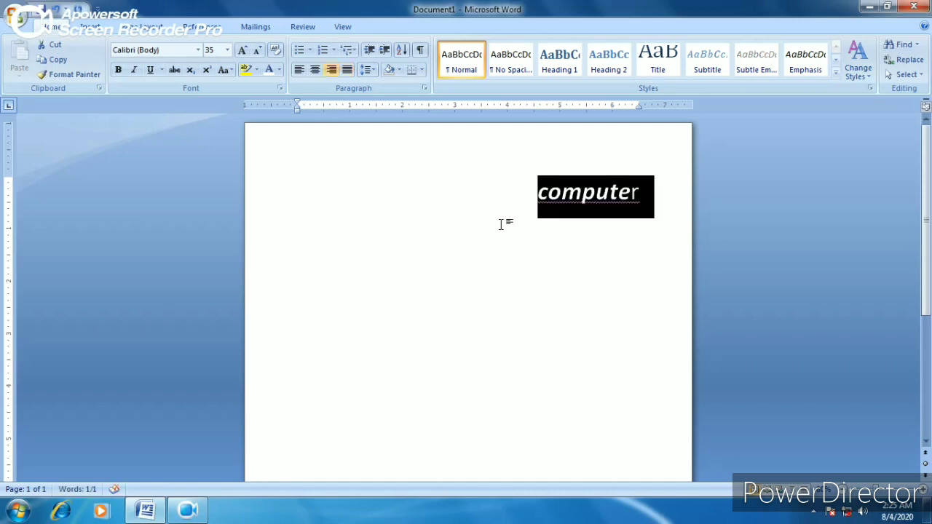
pyautogui.hotkey('ctrl', 'l')
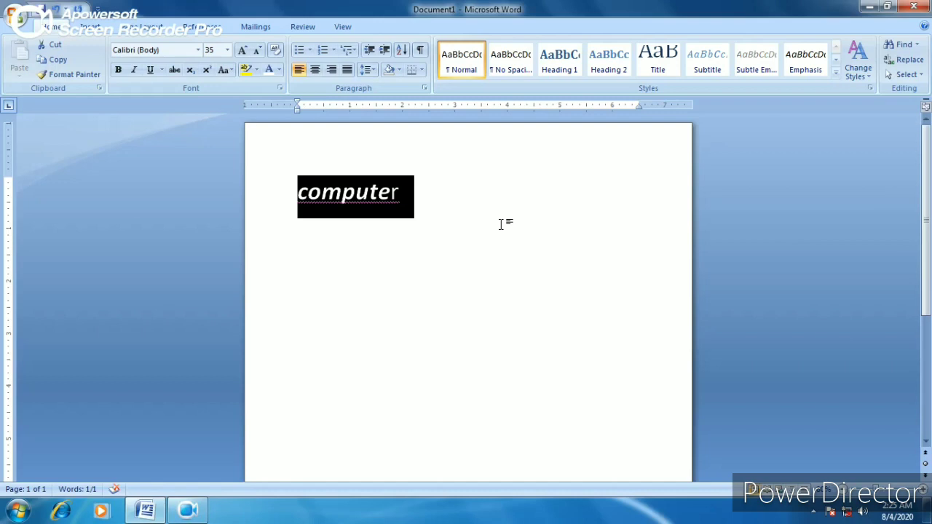
pyautogui.hotkey('ctrl', 'e')
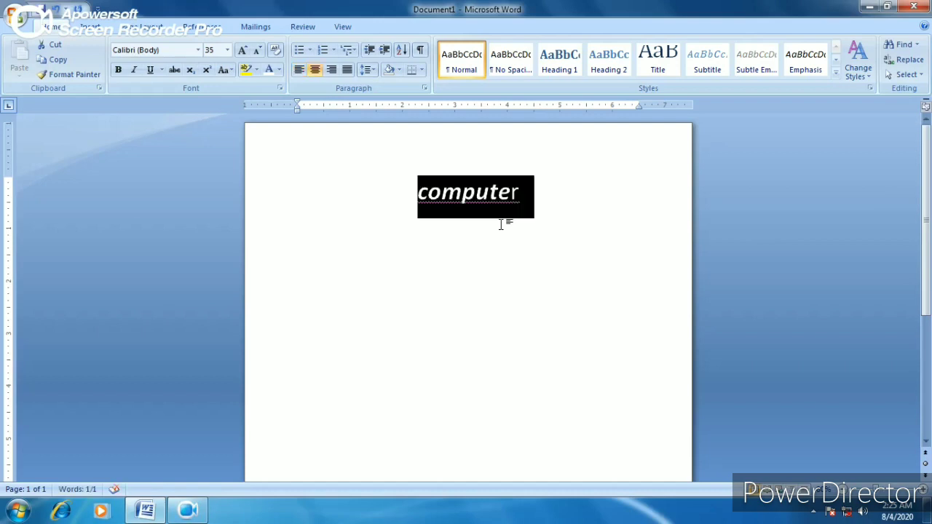
pyautogui.hotkey('ctrl', 'r')
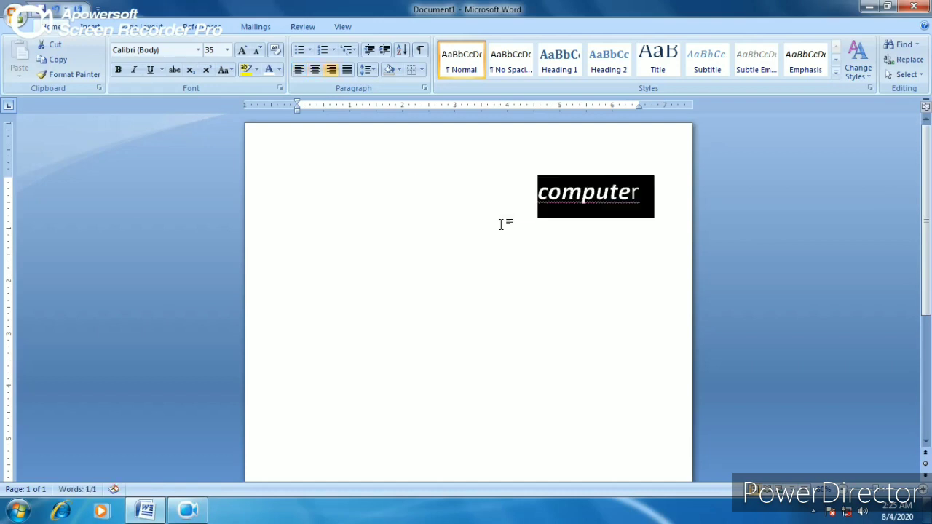
pyautogui.hotkey('ctrl', 'l')
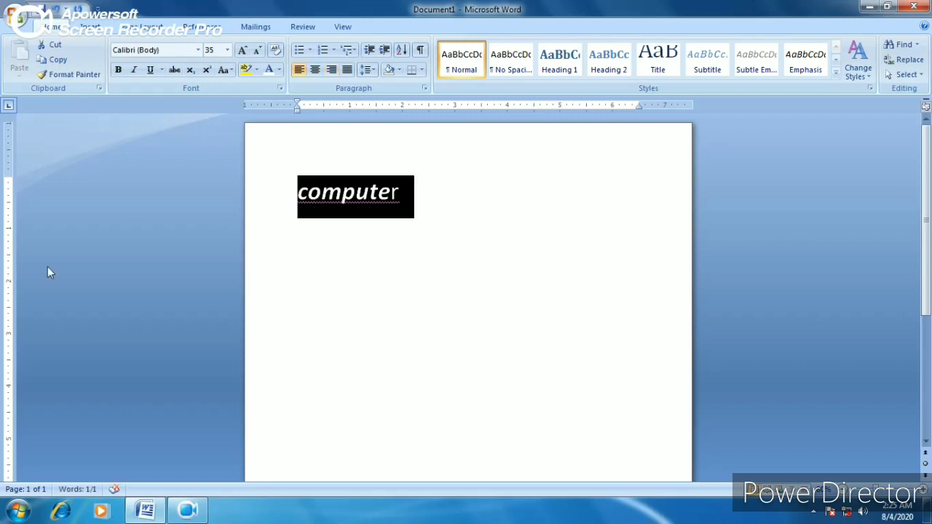
pyautogui.moveTo(191, 513)
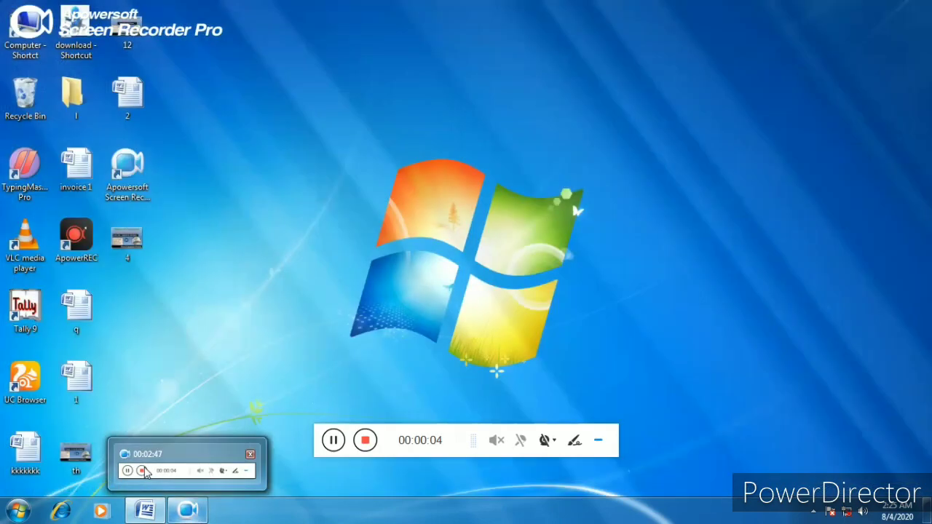
pyautogui.click(146, 472)
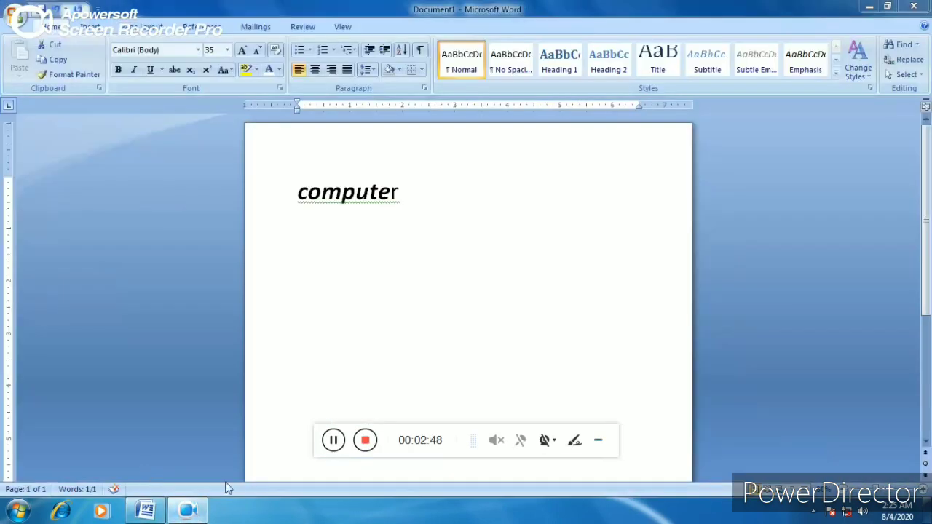
pyautogui.click(365, 446)
pyautogui.click(598, 441)
# - Capitalize the word as "Computer" and paste a copy of it on the line below
pyautogui.click(432, 204)
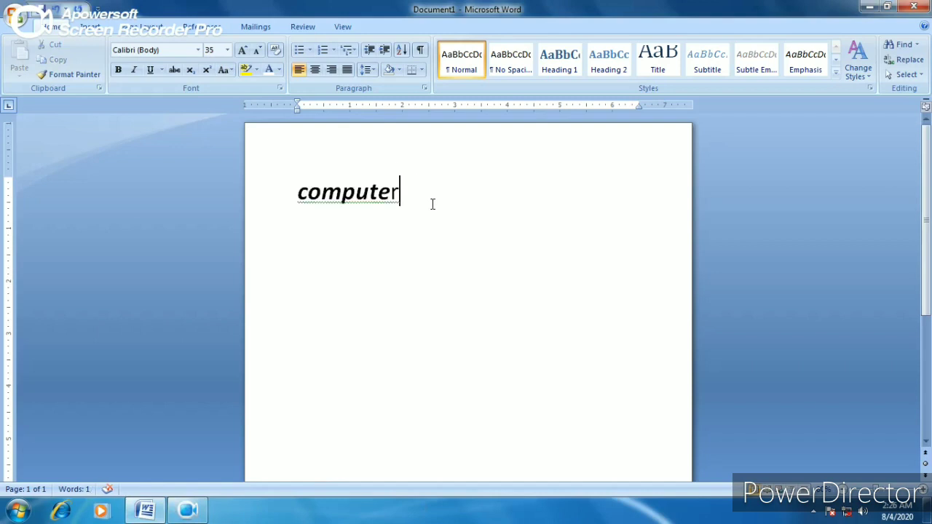
pyautogui.press('Return')
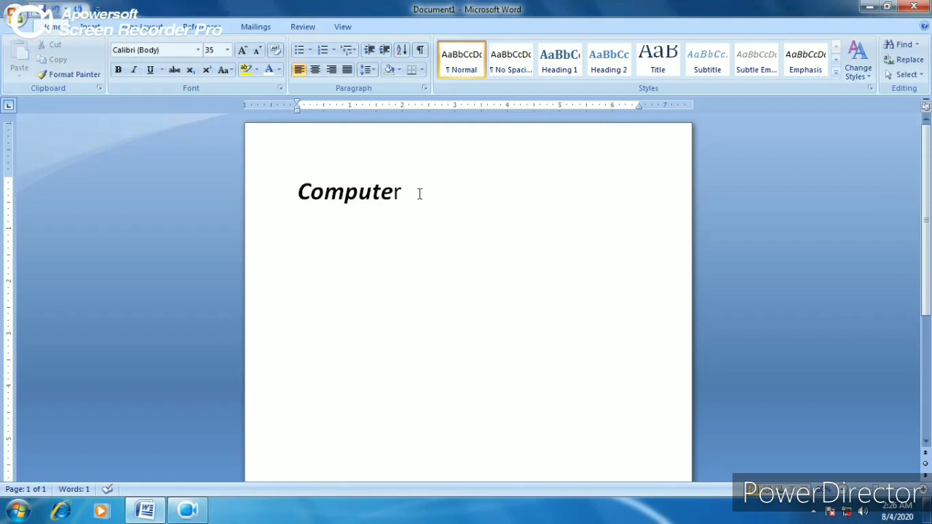
pyautogui.doubleClick(373, 199)
pyautogui.hotkey('ctrl', 'c')
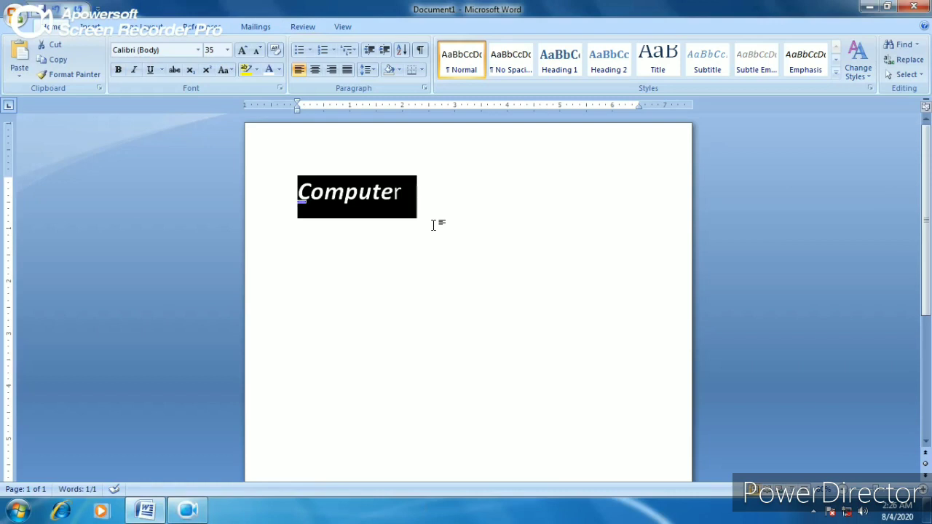
pyautogui.click(437, 189)
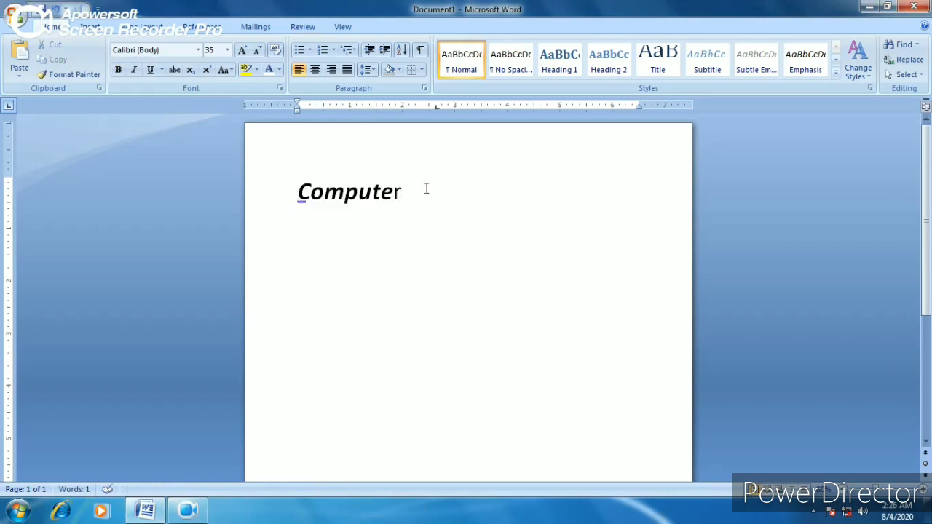
pyautogui.press('Return')
pyautogui.hotkey('ctrl', 'v')
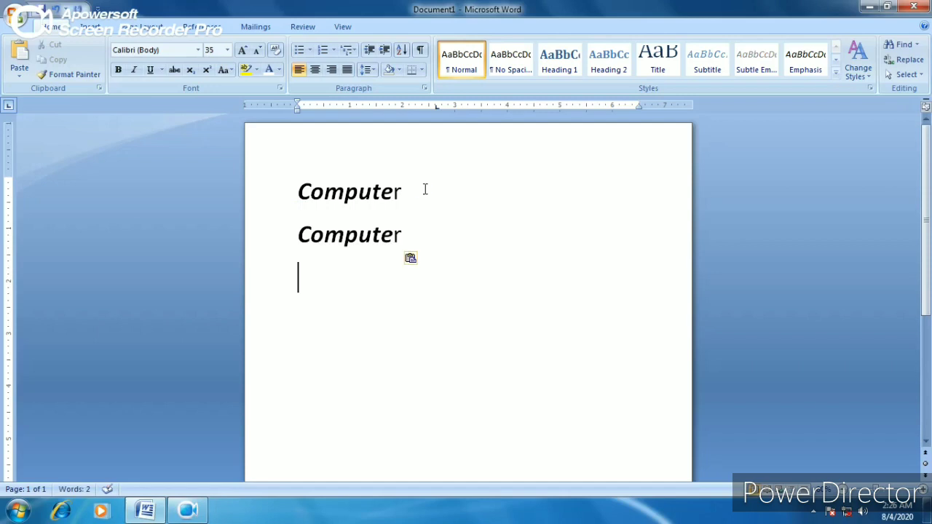
# - Delete both occurrences of the word "Computer" from the document
pyautogui.doubleClick(366, 192)
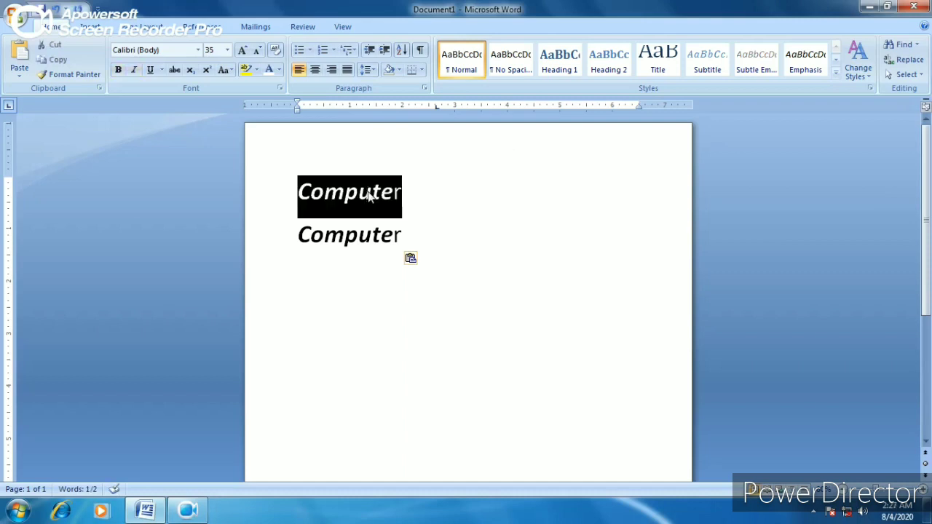
pyautogui.press('Delete')
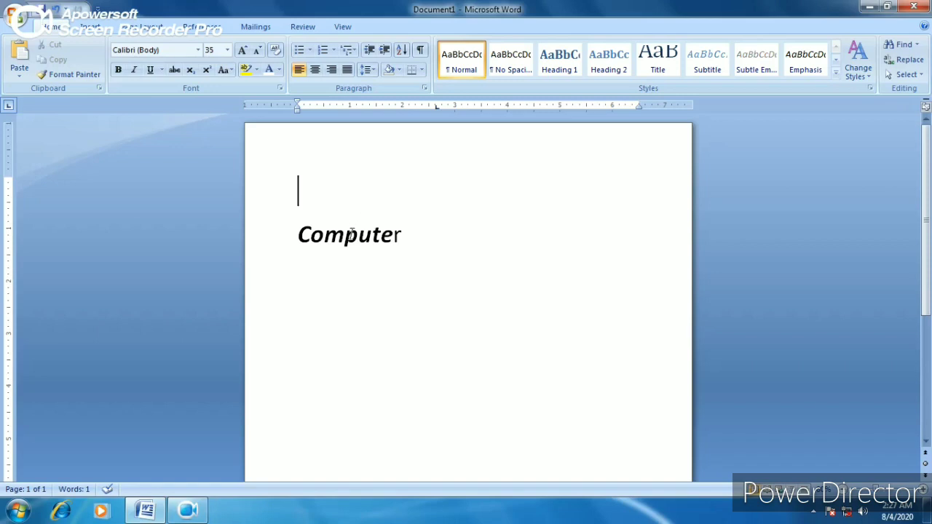
pyautogui.moveTo(275, 241); pyautogui.dragTo(472, 237)
pyautogui.press('Delete')
# - Generate sample paragraphs in the empty document by entering =rand() on the second line
pyautogui.write('=')
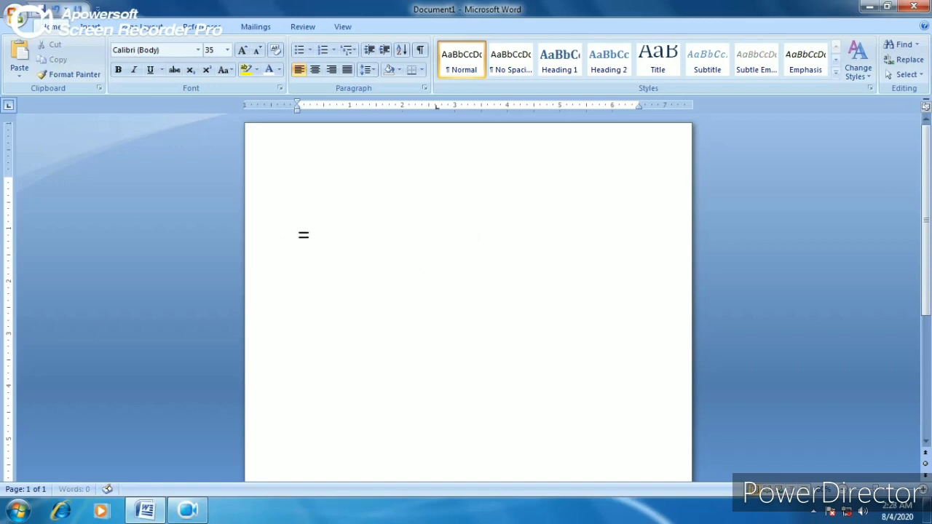
pyautogui.write('rand()')
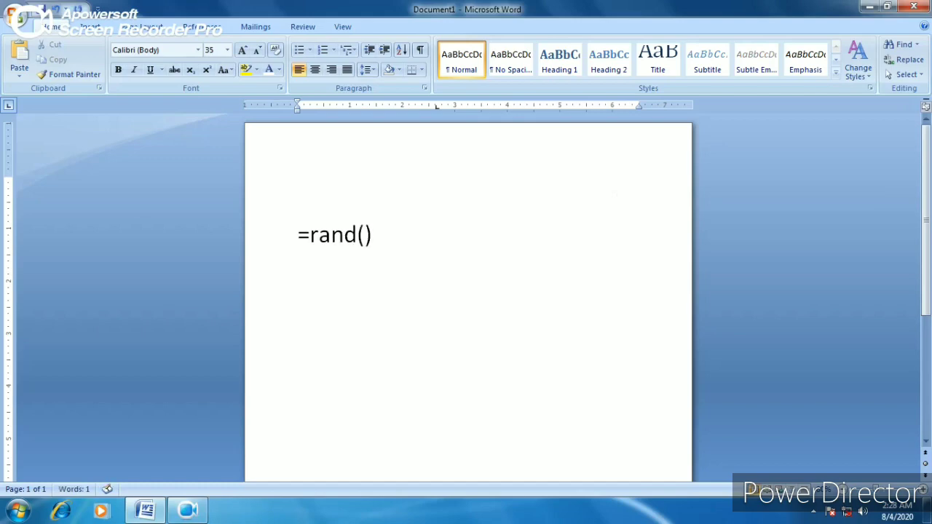
pyautogui.press('Return')
pyautogui.hotkey('ctrl', 'a')
pyautogui.scroll(-3, 472, 240)
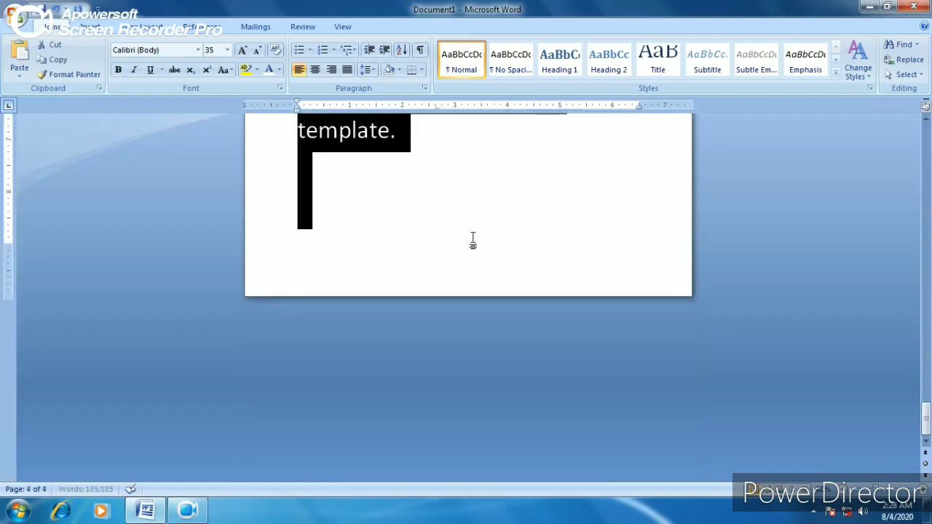
pyautogui.scroll(5, 472, 241)
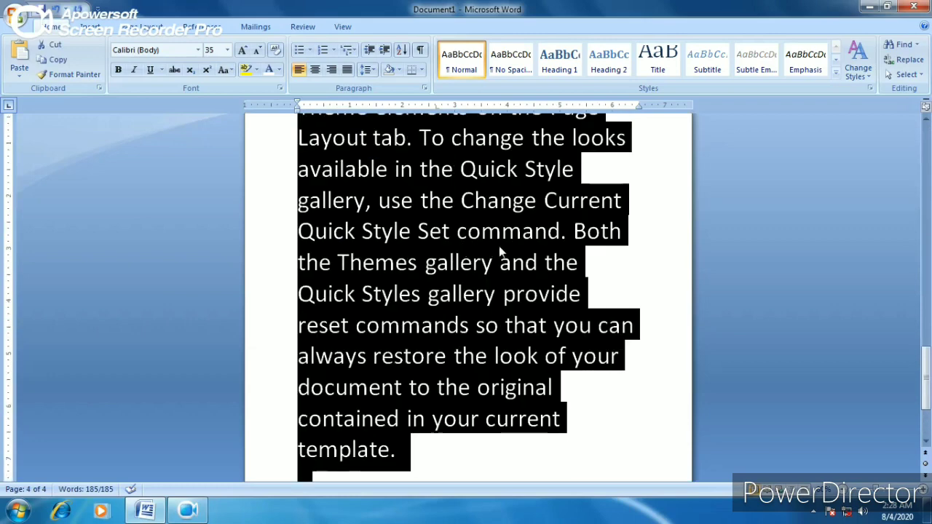
pyautogui.doubleClick(661, 317)
pyautogui.scroll(4, 660, 317)
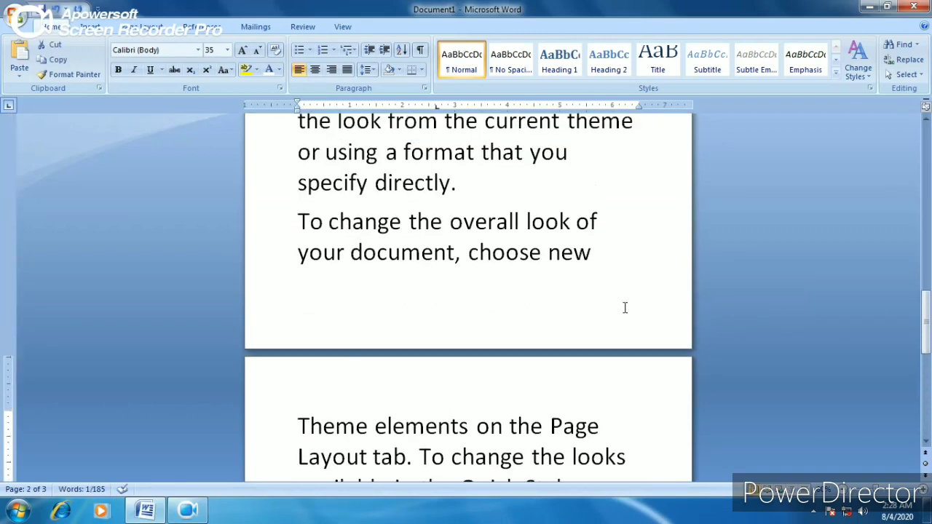
# - Reduce the font size of all the sample text to 28
pyautogui.hotkey('ctrl', 'a')
pyautogui.scroll(-6, 625, 307)
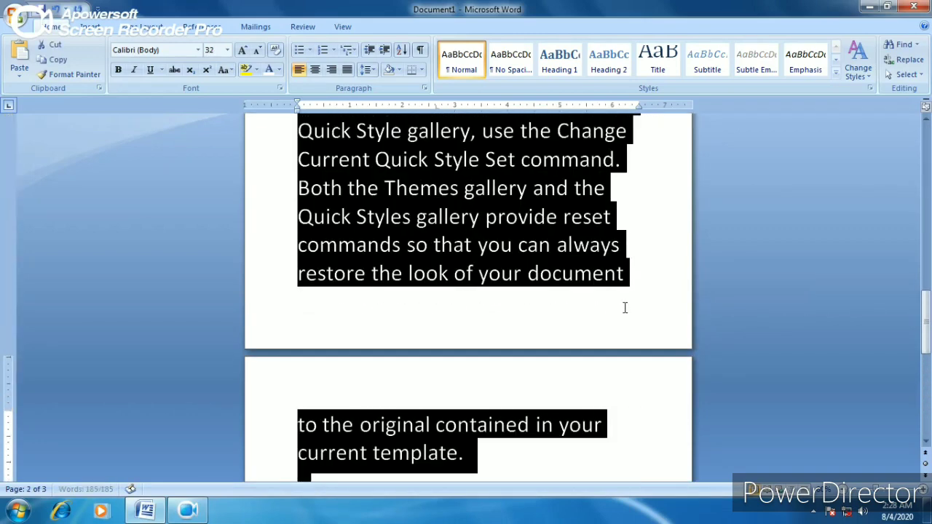
pyautogui.scroll(5, 625, 308)
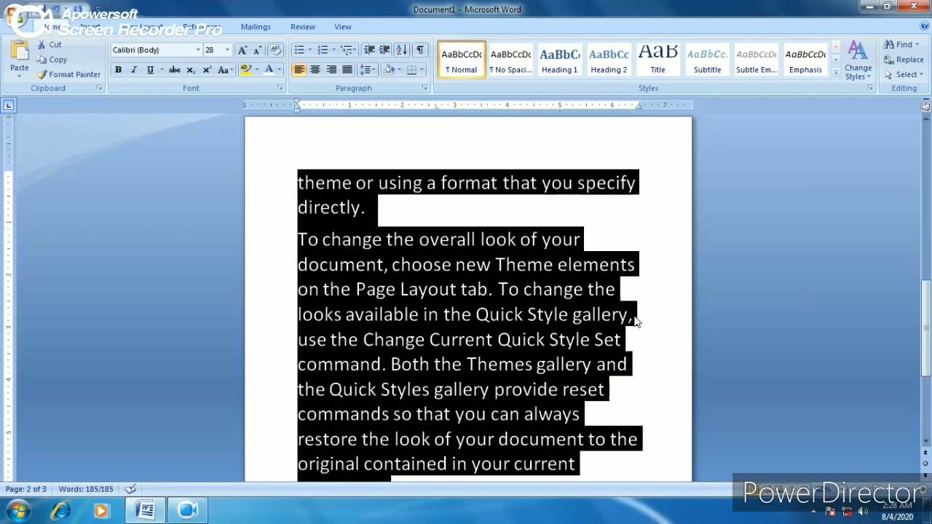
pyautogui.scroll(-1, 635, 321)
pyautogui.click(635, 324)
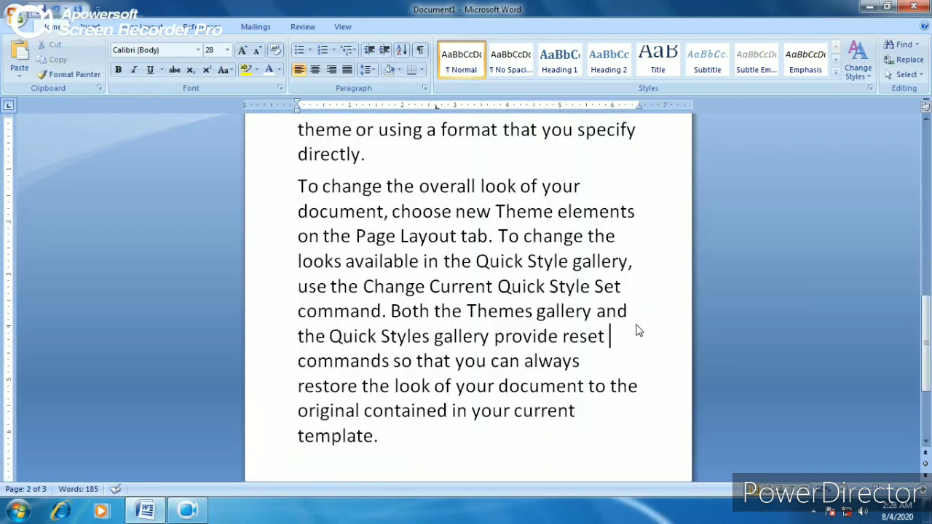
# - Reduce the font size of the whole document's text further to 20
pyautogui.scroll(1, 634, 324)
pyautogui.scroll(1, 637, 324)
pyautogui.hotkey('ctrl', 'a')
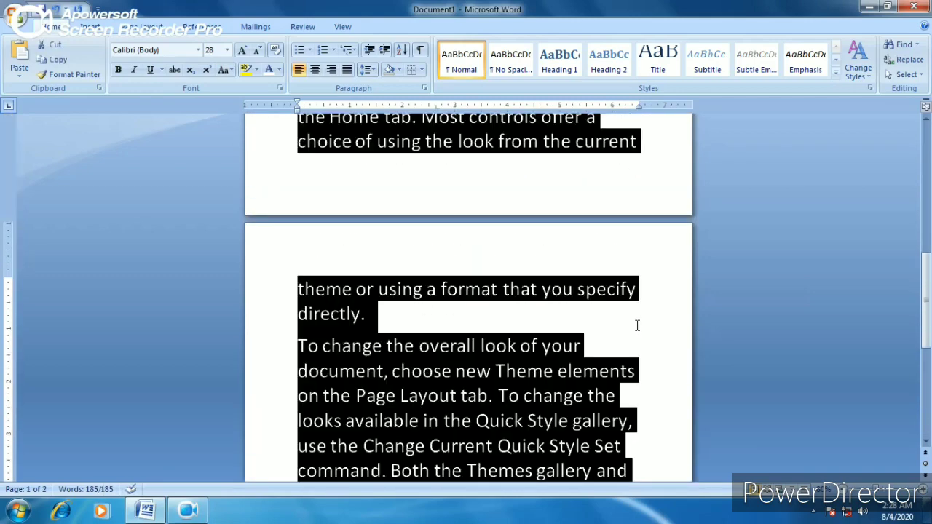
pyautogui.press('ctrl+shift+less')
pyautogui.press('ctrl+shift+less')
pyautogui.press('ctrl+shift+less')
pyautogui.press('ctrl+shift+less')
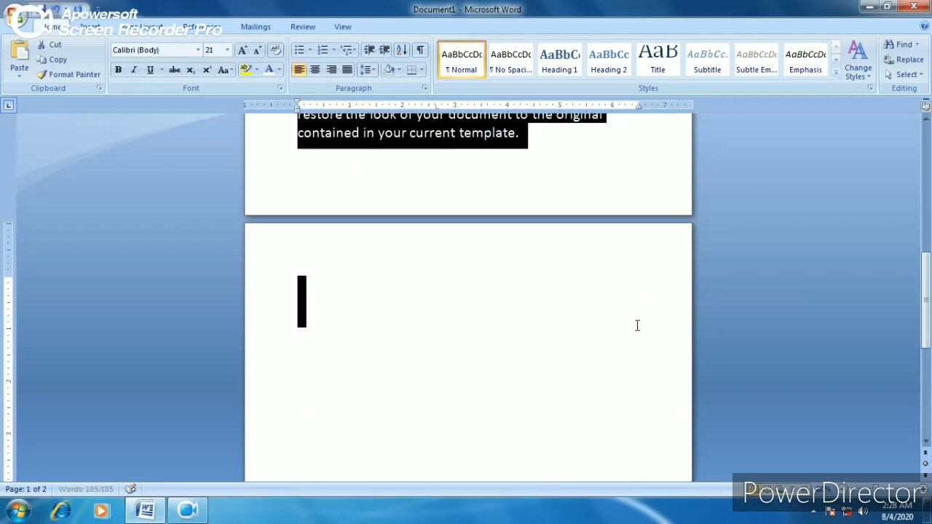
pyautogui.scroll(1, 619, 322)
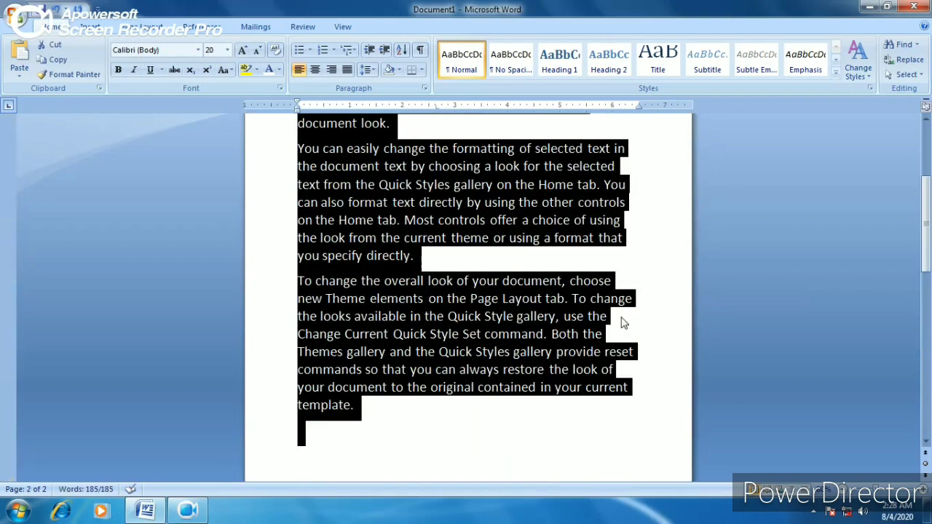
pyautogui.click(646, 264)
pyautogui.scroll(4, 645, 263)
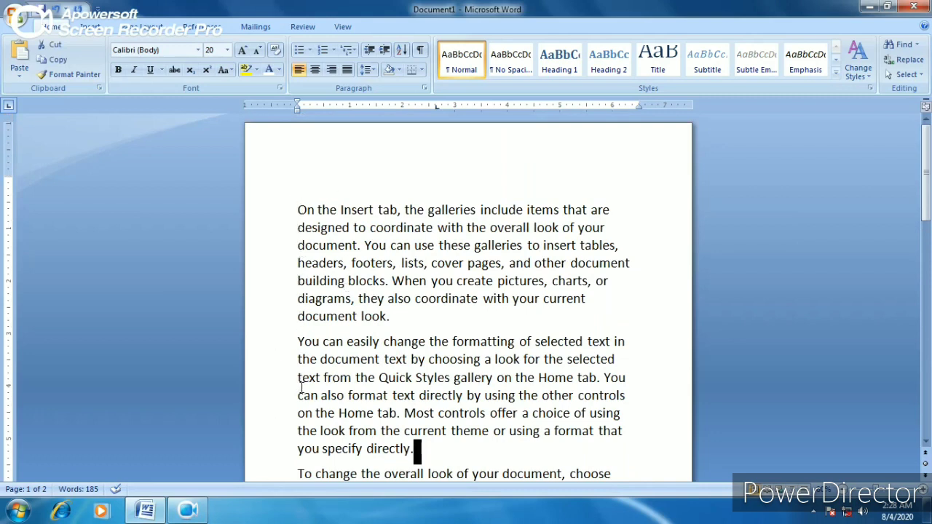
# - Apply justified alignment to the first sample paragraph only, undoing the accidental move of its text
pyautogui.moveTo(296, 209); pyautogui.dragTo(325, 317)
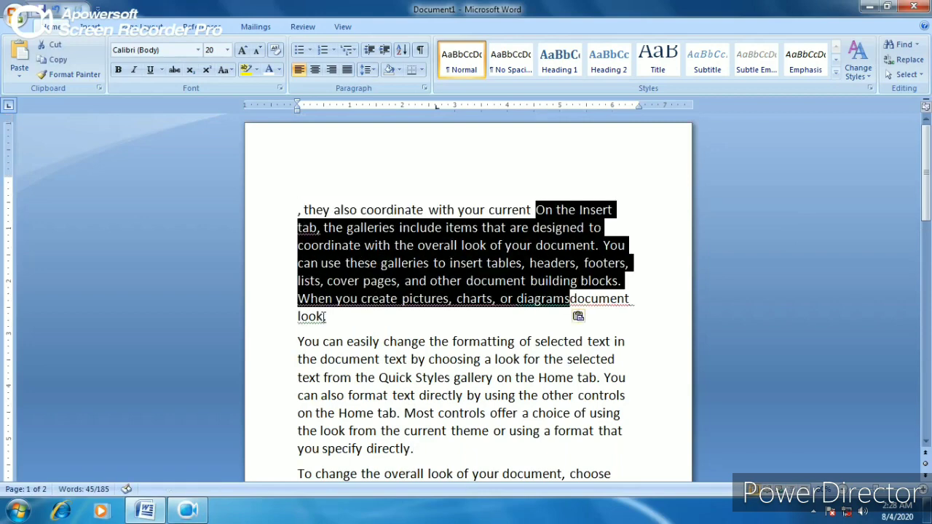
pyautogui.hotkey('ctrl', 'z')
pyautogui.moveTo(388, 316); pyautogui.dragTo(271, 199)
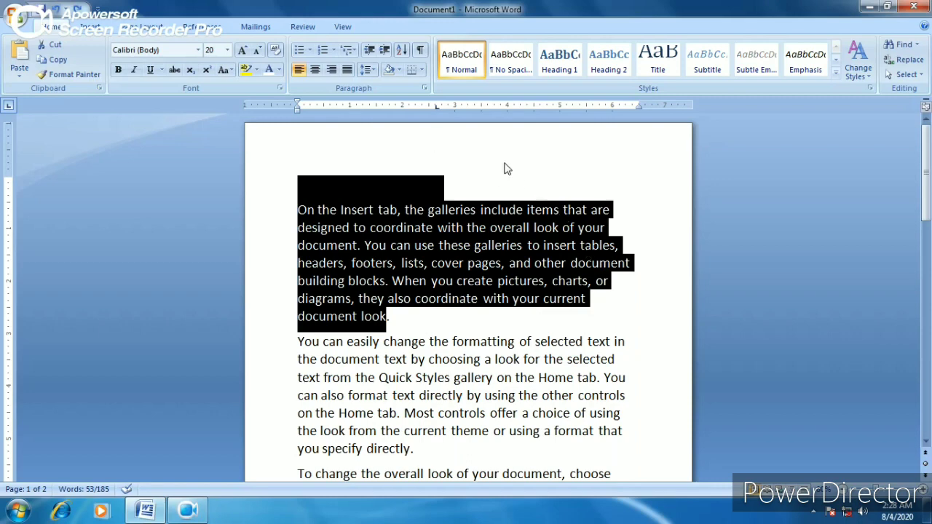
pyautogui.click(348, 74)
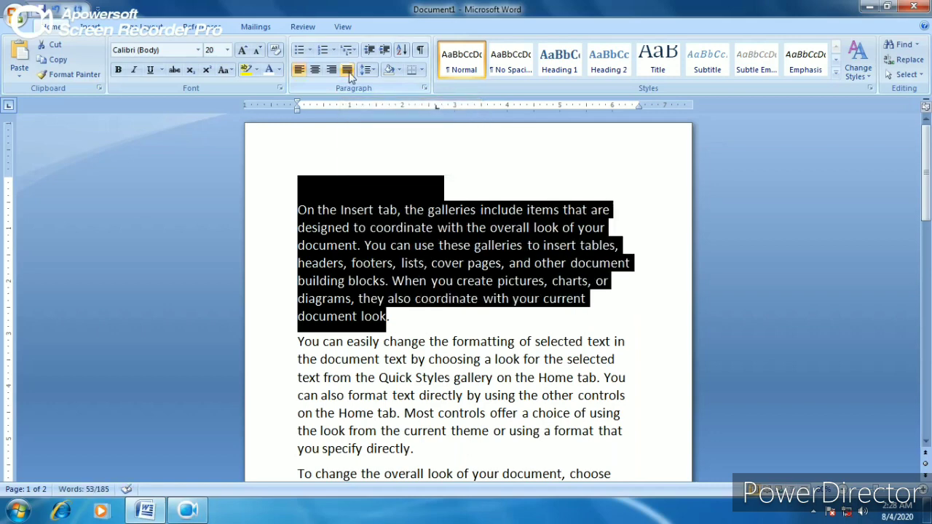
pyautogui.click(348, 73)
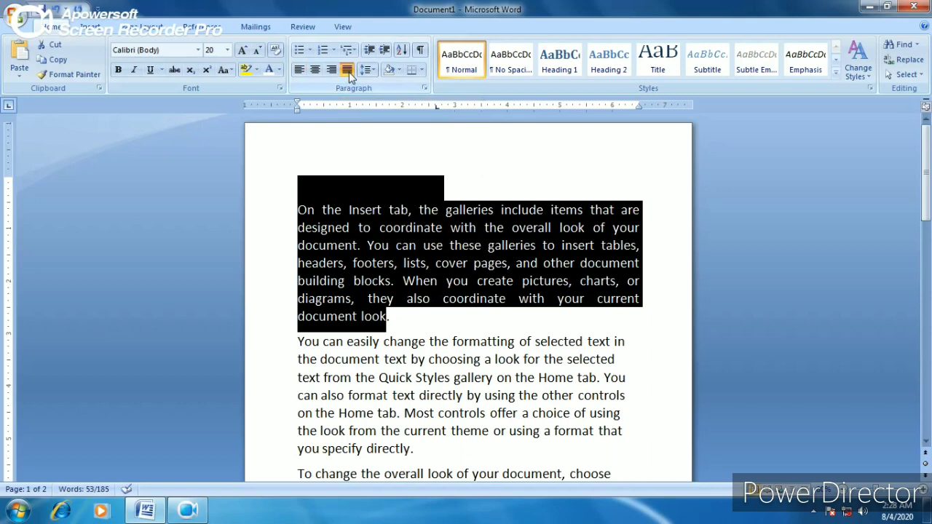
# - Apply justified alignment to all paragraphs in the document and deselect the text
pyautogui.hotkey('ctrl', 'a')
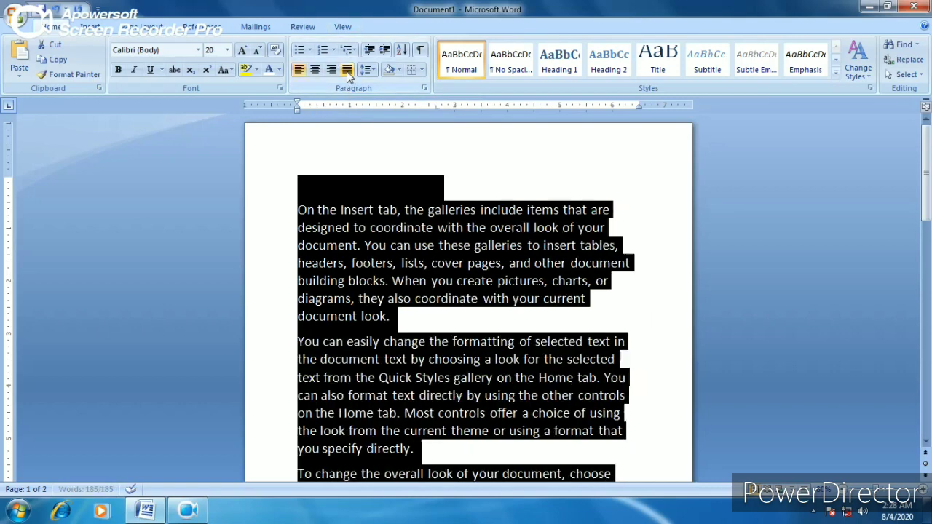
pyautogui.click(348, 73)
pyautogui.click(348, 73)
pyautogui.scroll(-1, 589, 364)
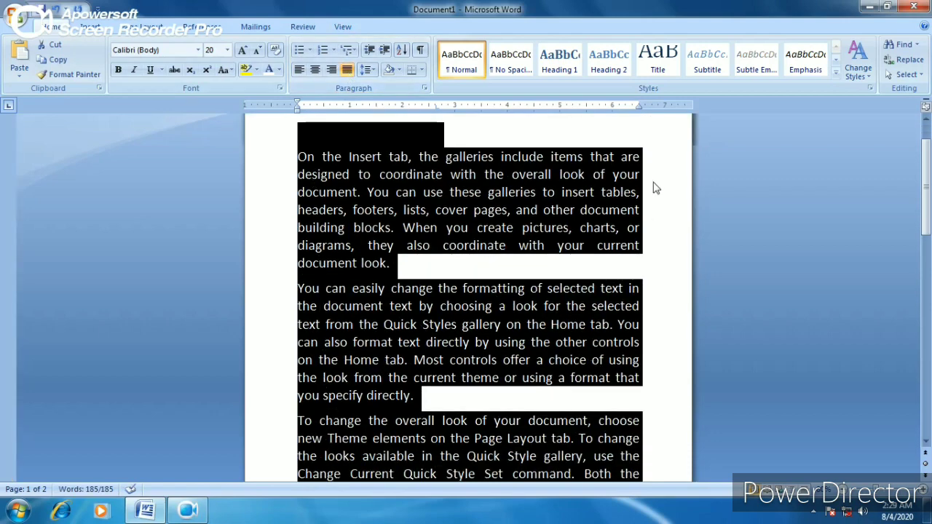
pyautogui.scroll(1, 630, 312)
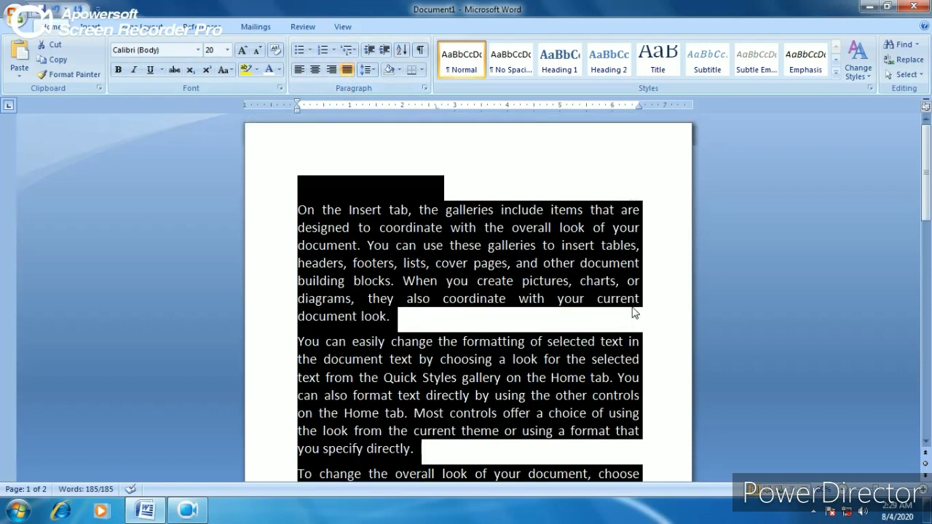
pyautogui.doubleClick(643, 303)
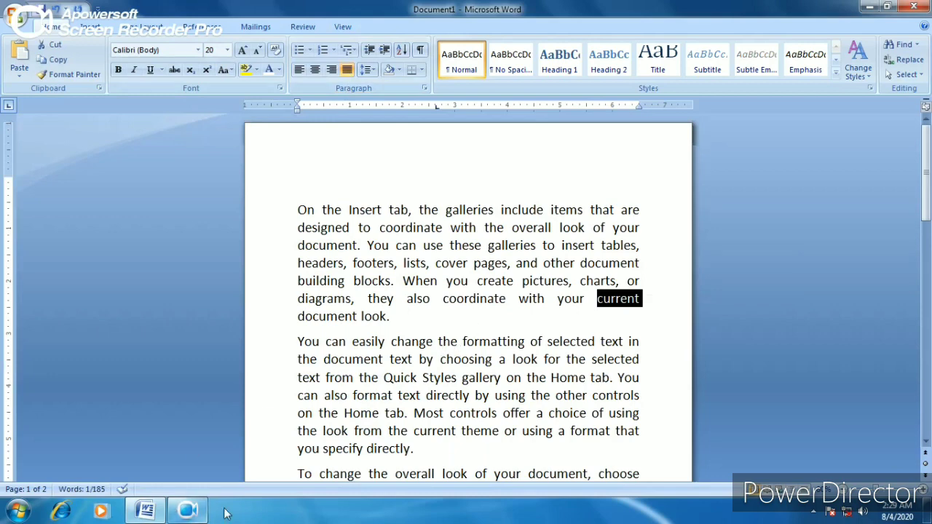
pyautogui.click(493, 299)
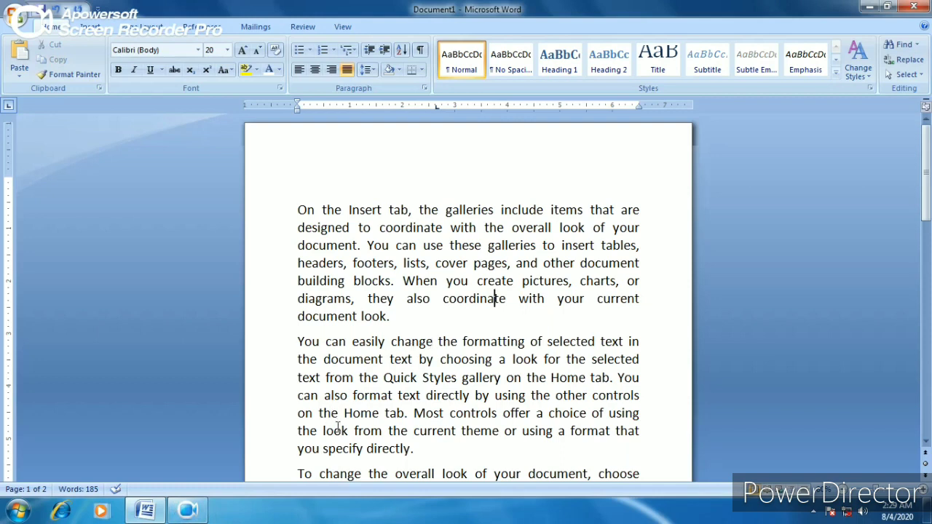
pyautogui.moveTo(185, 514)
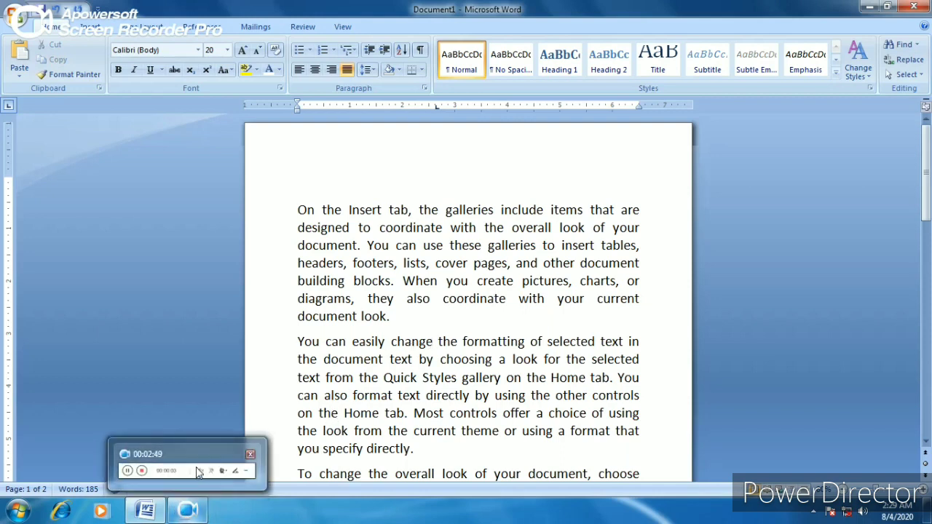
pyautogui.click(144, 477)
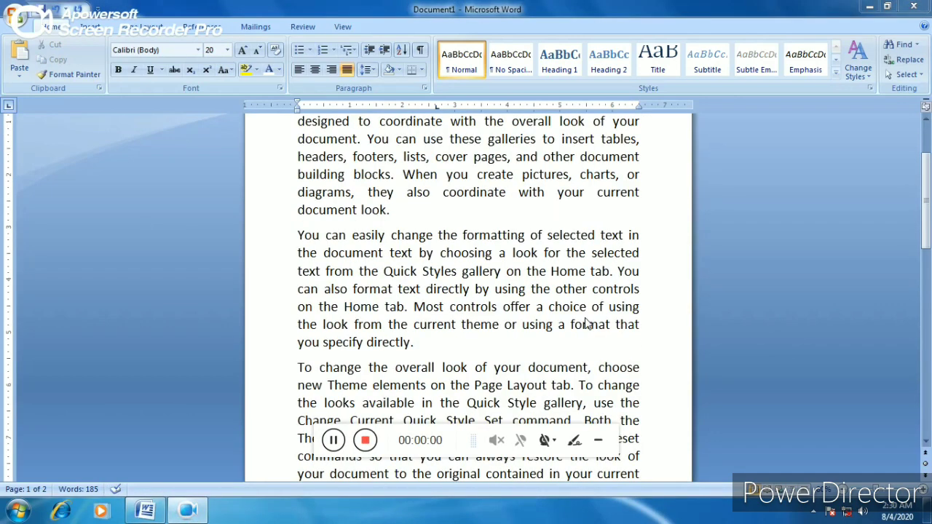
pyautogui.click(599, 439)
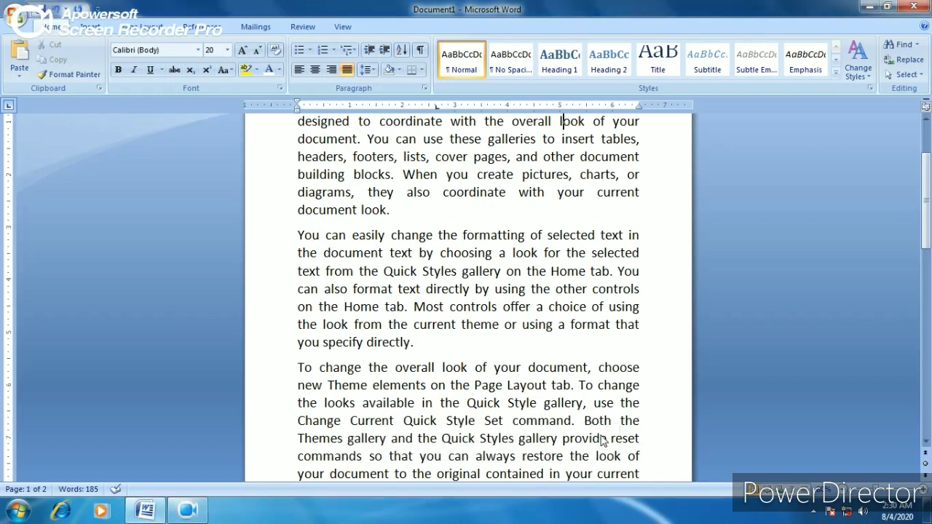
# - Left-align all paragraphs in the document
pyautogui.scroll(2, 574, 366)
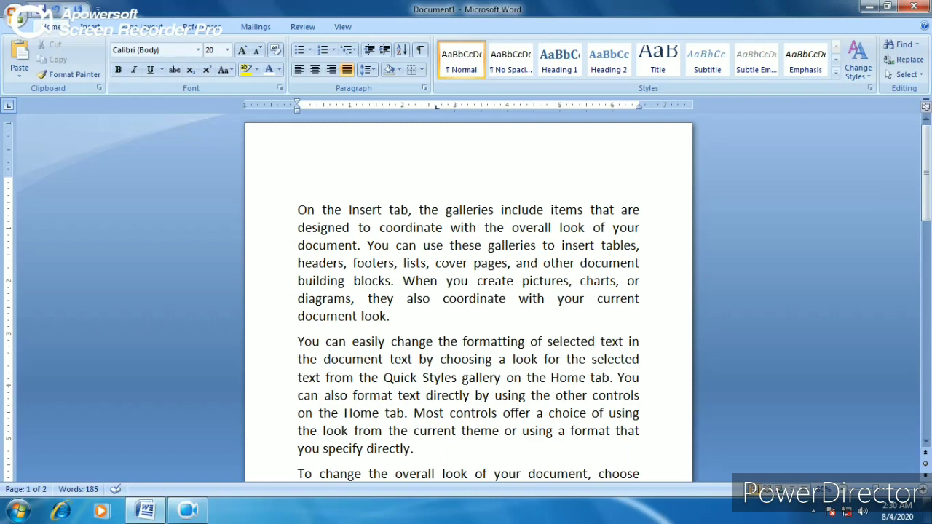
pyautogui.hotkey('ctrl', 'a')
pyautogui.hotkey('ctrl', 'l')
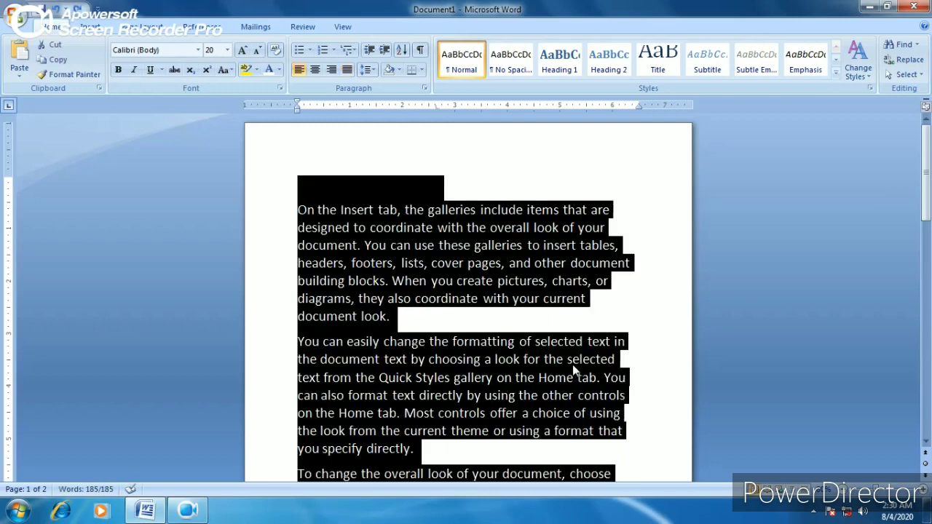
pyautogui.doubleClick(649, 356)
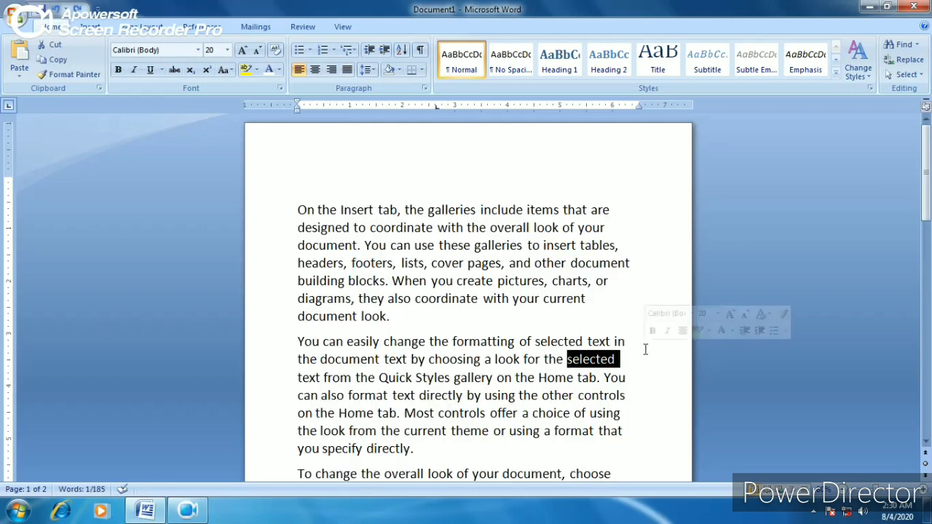
# - Justify the whole document's text again and switch it back to left alignment
pyautogui.hotkey('ctrl', 'a')
pyautogui.hotkey('ctrl', 'j')
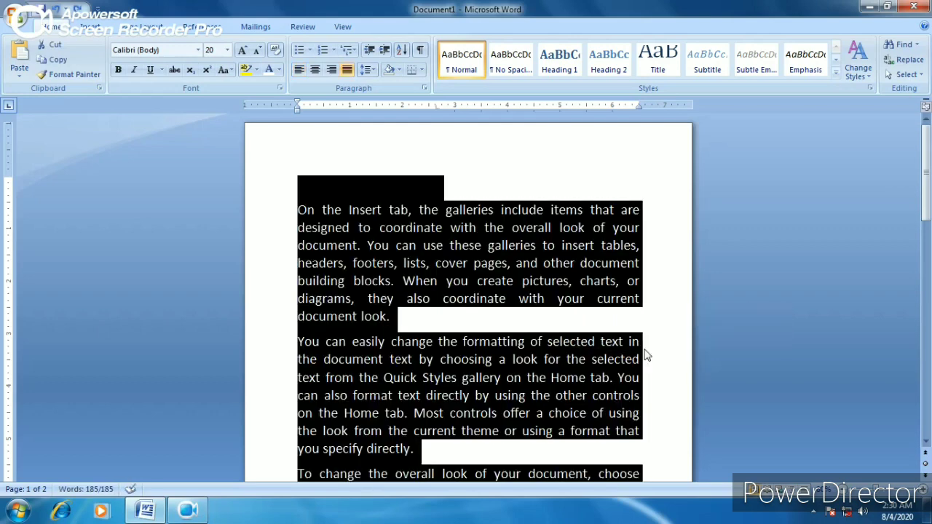
pyautogui.hotkey('ctrl', 'l')
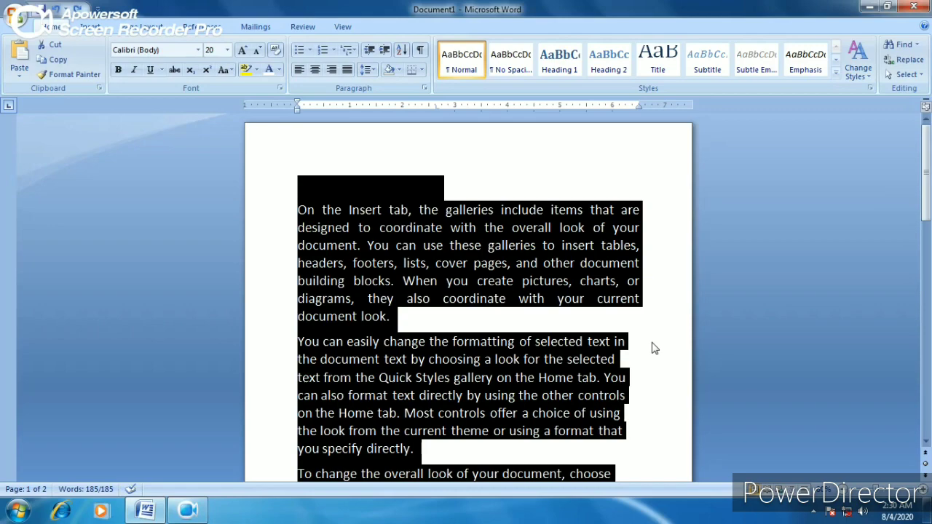
# - Undo the alignment changes made to the whole document
pyautogui.hotkey('ctrl', 'z')
pyautogui.hotkey('ctrl', 'z')
pyautogui.hotkey('ctrl', 'z')
pyautogui.hotkey('ctrl', 'z')
pyautogui.hotkey('ctrl', 'z')
pyautogui.hotkey('ctrl', 'z')
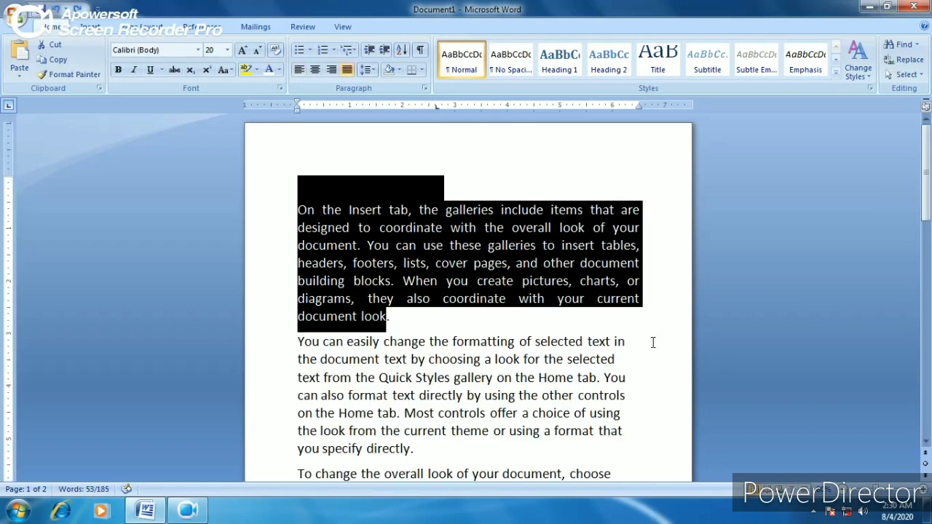
# - Undo the remaining formatting changes and the sample text insertion until the document is empty
pyautogui.hotkey('ctrl', ']')
pyautogui.hotkey('ctrl', ']')
pyautogui.hotkey('ctrl', ']')
pyautogui.hotkey('ctrl', ']')
pyautogui.hotkey('ctrl', ']')
pyautogui.hotkey('ctrl', ']')
pyautogui.hotkey('ctrl', ']')
pyautogui.hotkey('ctrl', ']')
pyautogui.hotkey('ctrl', ']')
pyautogui.hotkey('ctrl', ']')
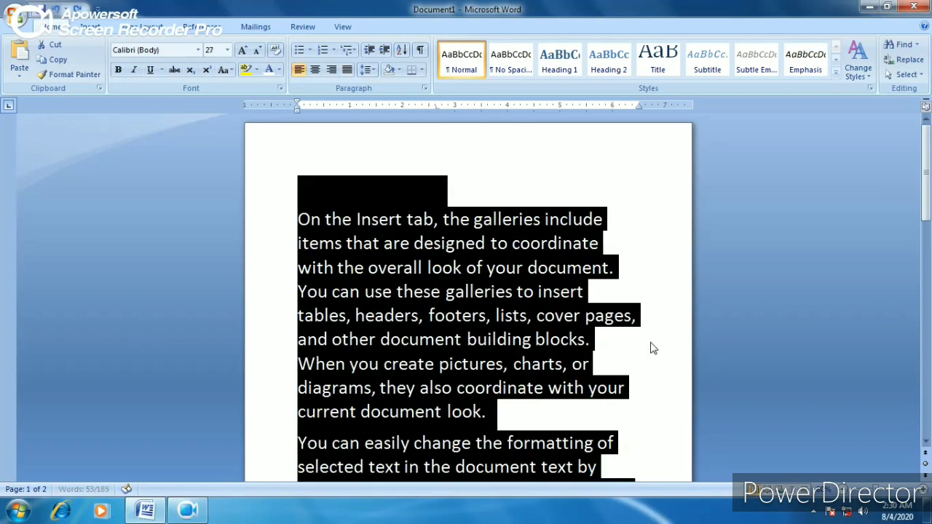
pyautogui.hotkey('ctrl', 'z')
pyautogui.hotkey('ctrl', 'z')
pyautogui.hotkey('ctrl', 'z')
pyautogui.hotkey('ctrl', 'z')
pyautogui.hotkey('ctrl', 'z')
pyautogui.hotkey('ctrl', 'z')
pyautogui.hotkey('ctrl', 'z')
pyautogui.hotkey('ctrl', 'z')
pyautogui.hotkey('ctrl', 'z')
pyautogui.hotkey('ctrl', 'z')
pyautogui.hotkey('ctrl', 'z')
pyautogui.hotkey('ctrl', 'z')
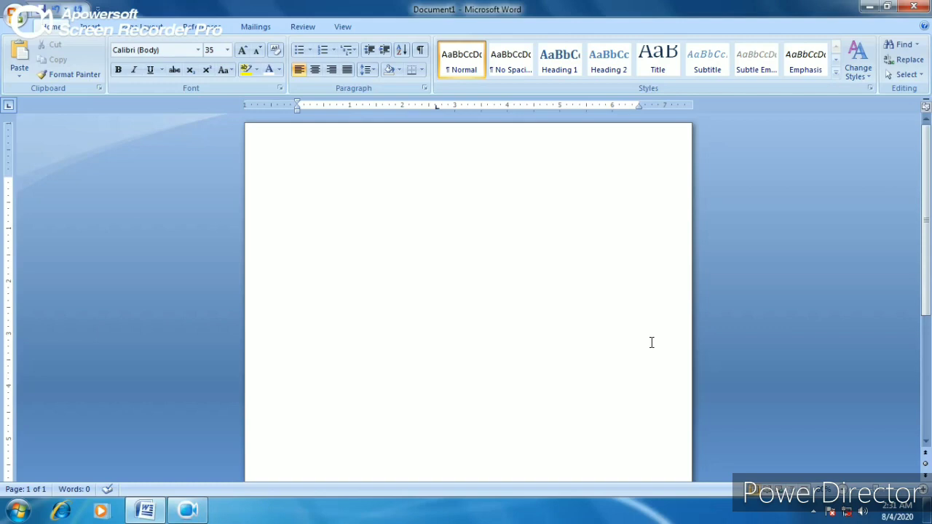
# - Toggle subscript on and off at the empty line, and reduce its font size to 31
pyautogui.hotkey('ctrl', '=')
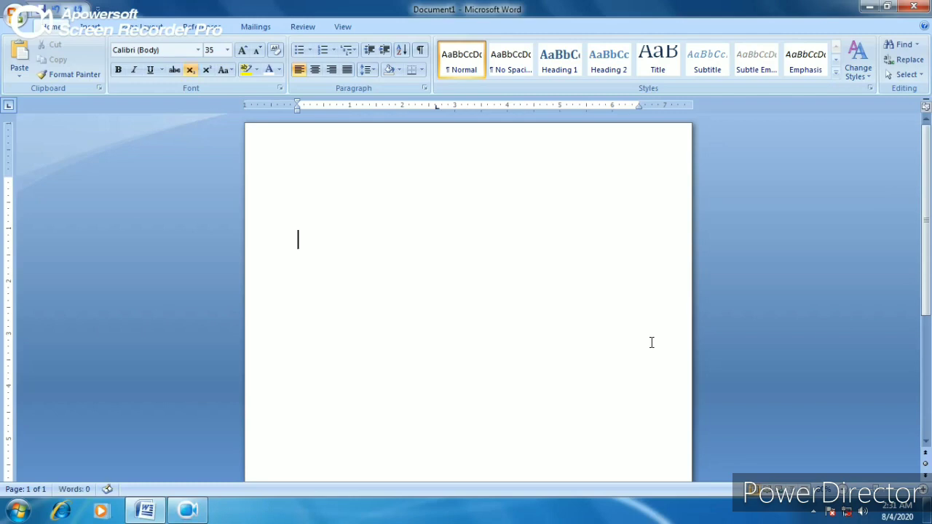
pyautogui.hotkey('ctrl', '=')
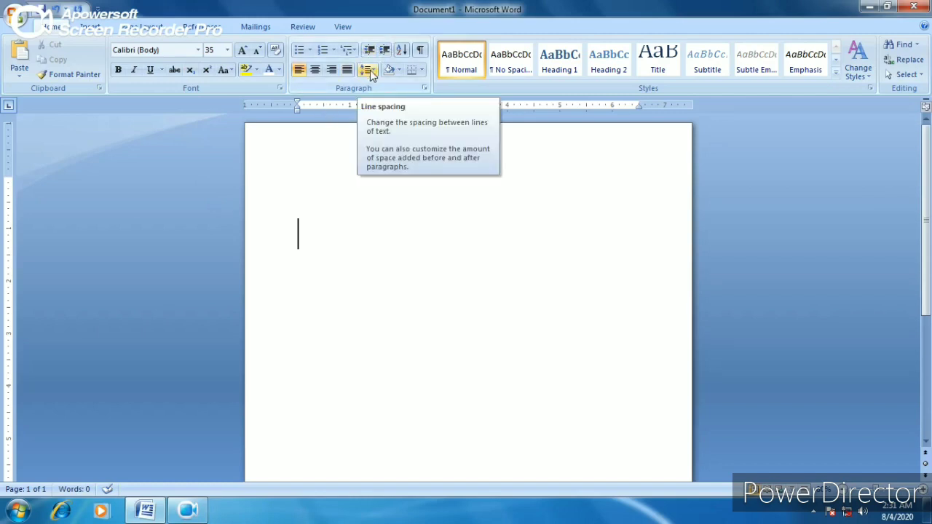
pyautogui.hotkey('ctrl', '[')
pyautogui.hotkey('ctrl', '[')
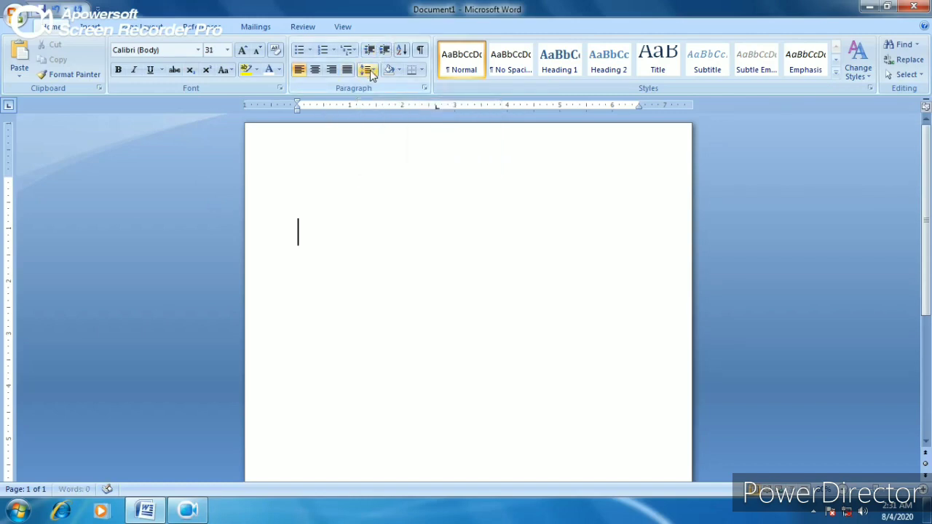
# - Generate sample paragraphs in the empty document by entering =Rand()
pyautogui.write('=rND')
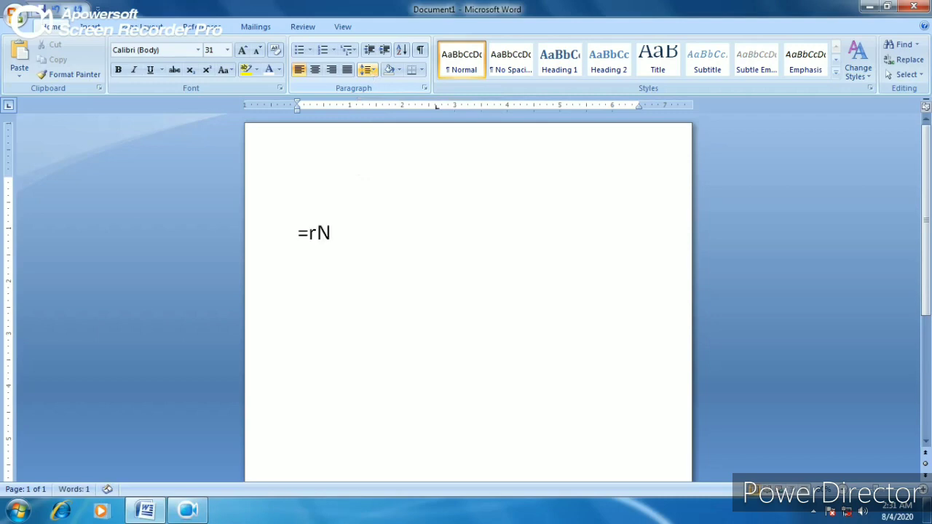
pyautogui.press('BackSpace')
pyautogui.press('BackSpace')
pyautogui.write('AND')
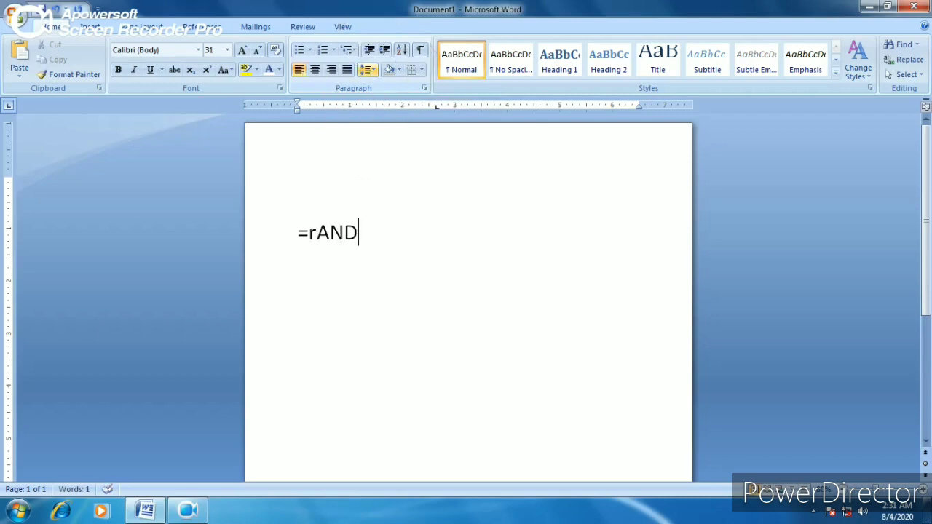
pyautogui.hotkey('ctrl', '[')
pyautogui.press('BackSpace')
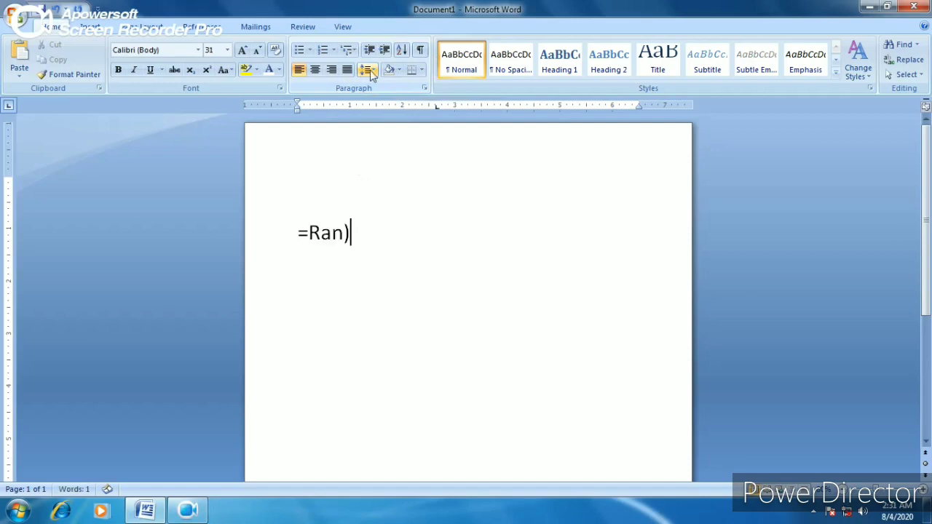
pyautogui.press('BackSpace')
pyautogui.press('BackSpace')
pyautogui.press('BackSpace')
pyautogui.write('and()')
pyautogui.press('Return')
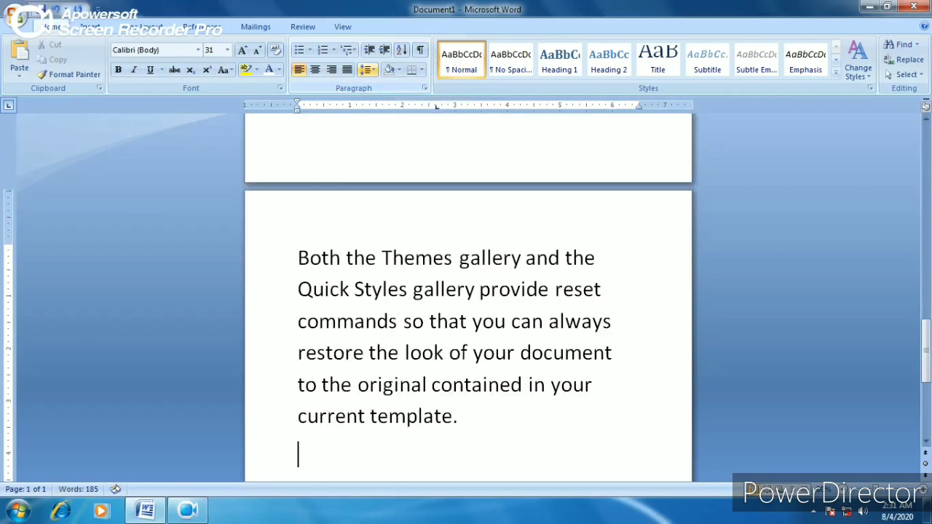
# - Select the whole document and reduce its font size to 26
pyautogui.hotkey('ctrl', 'a')
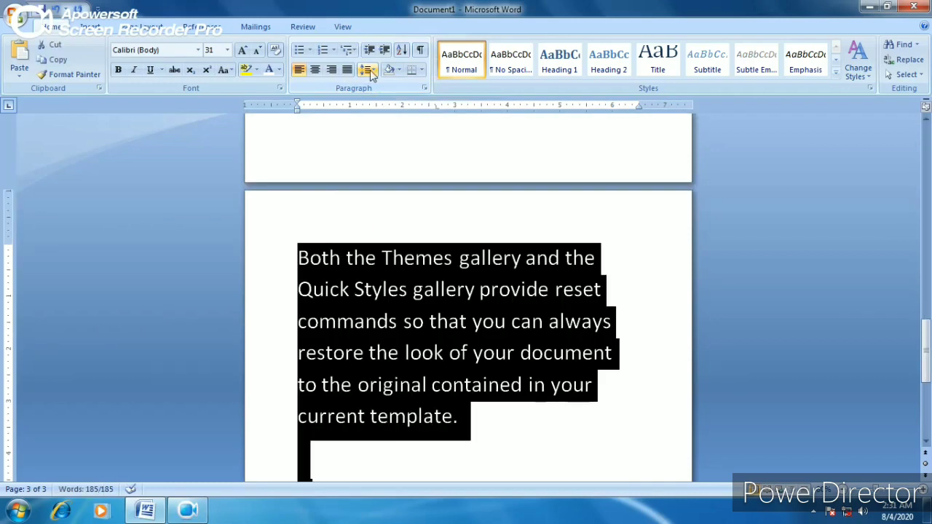
pyautogui.hotkey('ctrl', '[')
pyautogui.hotkey('ctrl', '[')
pyautogui.hotkey('ctrl', '[')
pyautogui.hotkey('ctrl', '[')
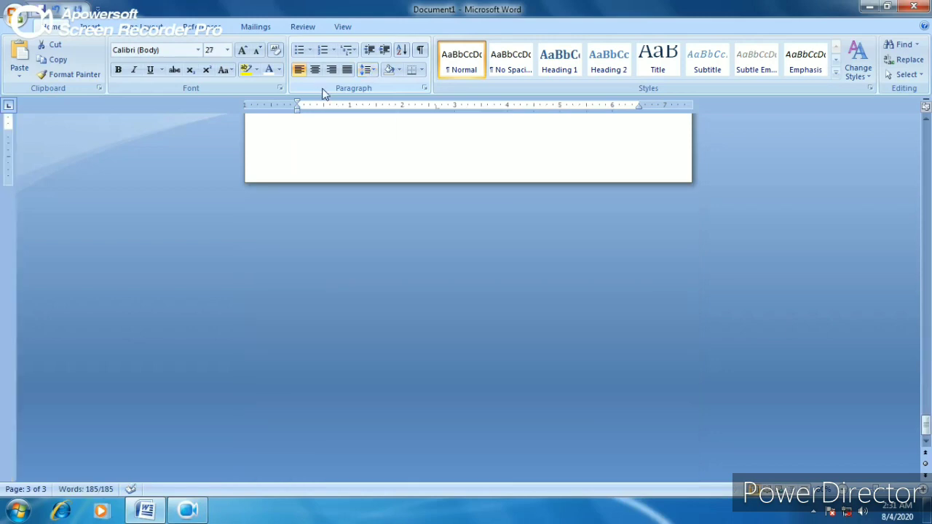
pyautogui.click(258, 49)
pyautogui.scroll(6, 383, 239)
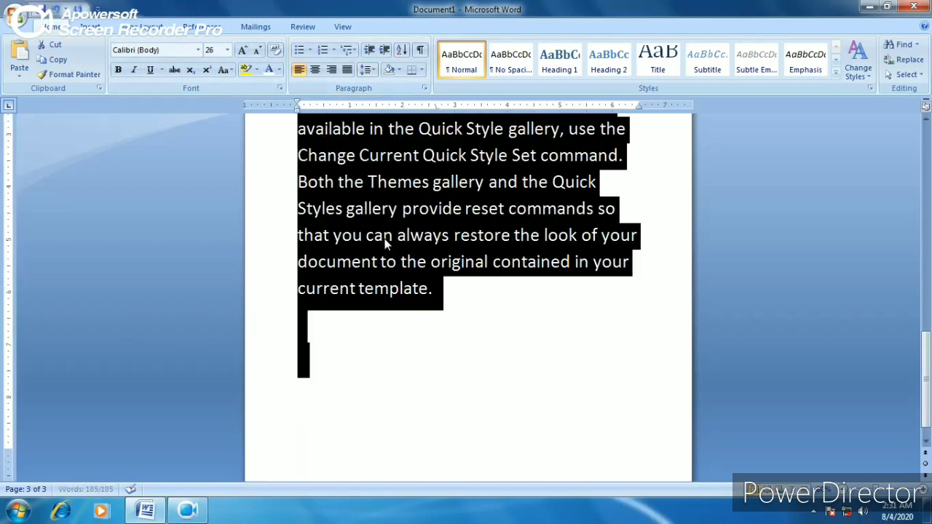
pyautogui.scroll(5, 327, 144)
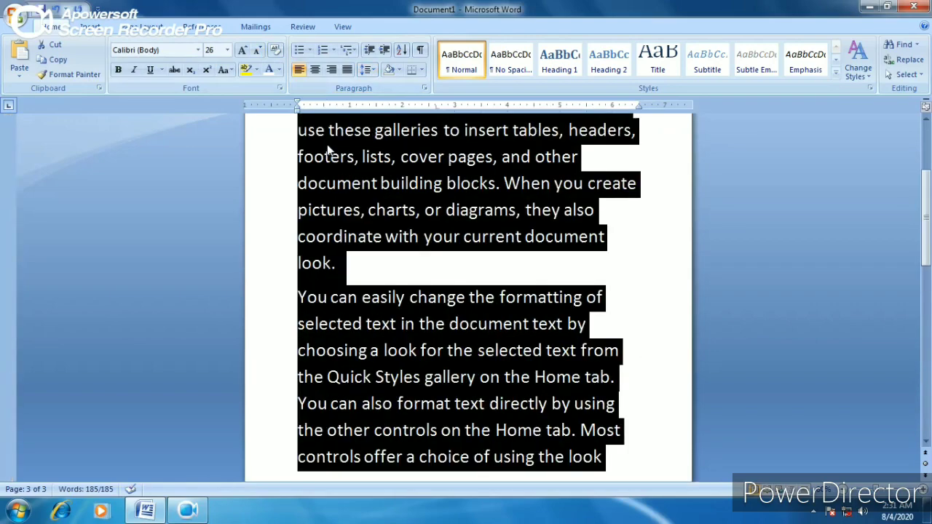
pyautogui.scroll(-6, 327, 145)
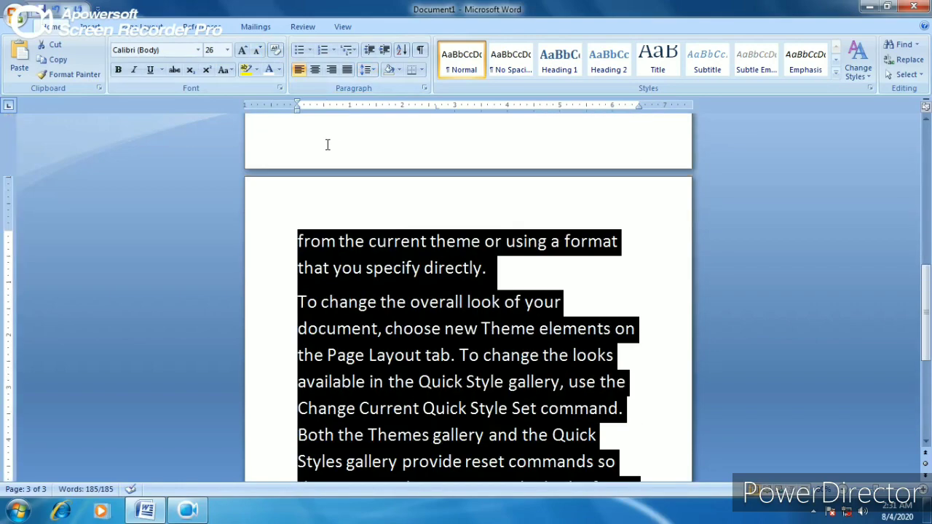
pyautogui.scroll(4, 327, 145)
pyautogui.scroll(-1, 288, 73)
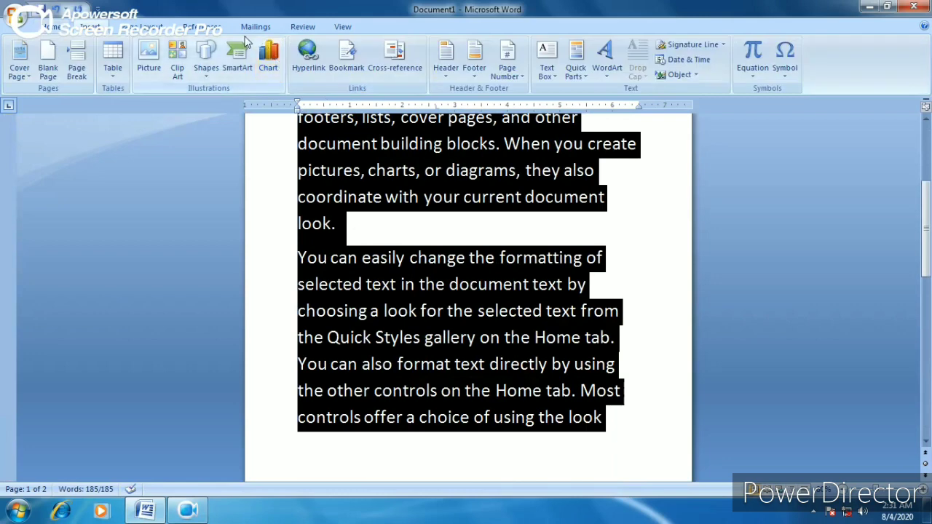
pyautogui.scroll(1, 297, 86)
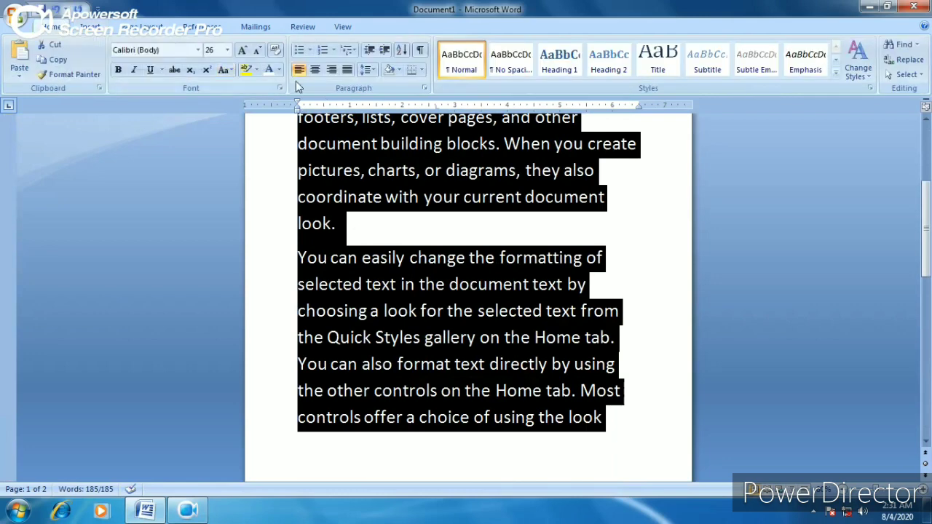
# - Reduce the selected text's font size to 16 and deselect it
pyautogui.click(256, 51)
pyautogui.click(256, 51)
pyautogui.click(256, 51)
pyautogui.click(256, 51)
pyautogui.click(257, 51)
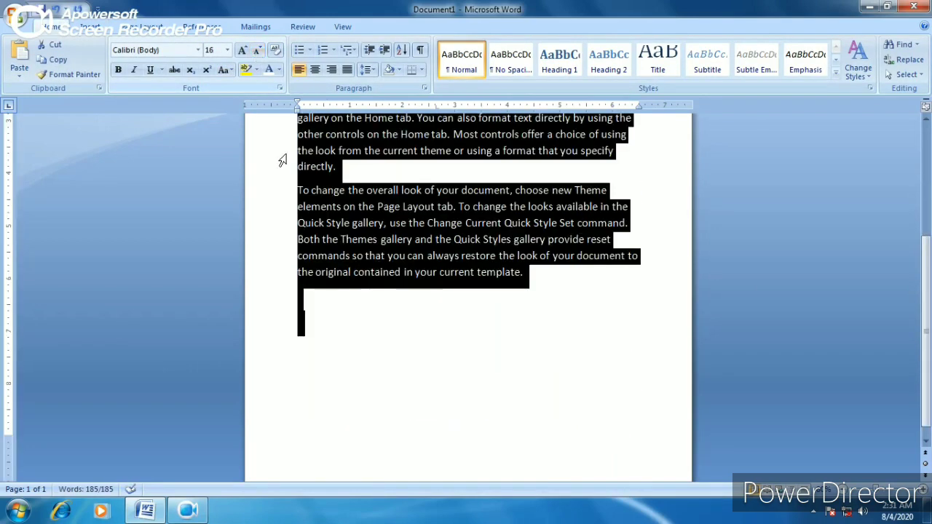
pyautogui.scroll(1, 346, 244)
pyautogui.click(519, 389)
pyautogui.scroll(2, 521, 378)
pyautogui.scroll(2, 521, 380)
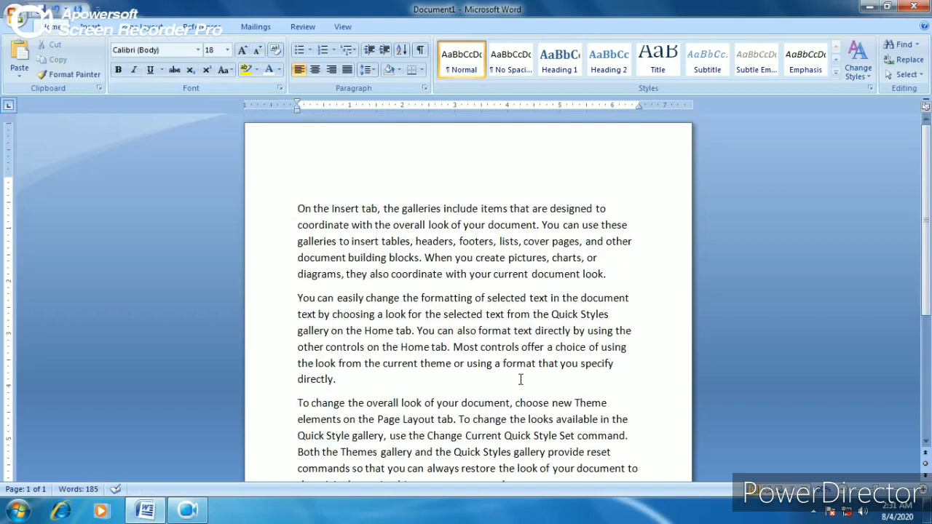
# - Look over the sample paragraphs and examine the available line spacing options
pyautogui.scroll(-1, 519, 378)
pyautogui.scroll(1, 595, 309)
pyautogui.scroll(-3, 595, 309)
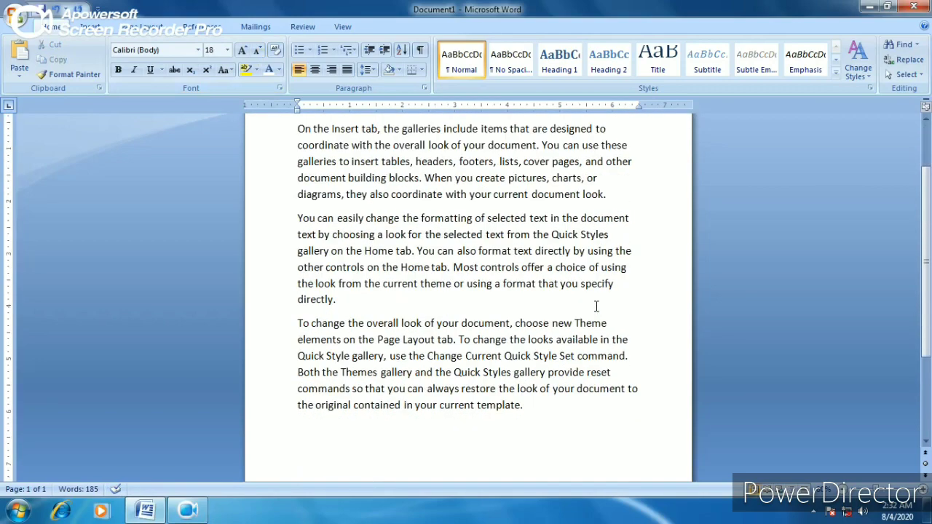
pyautogui.click(374, 73)
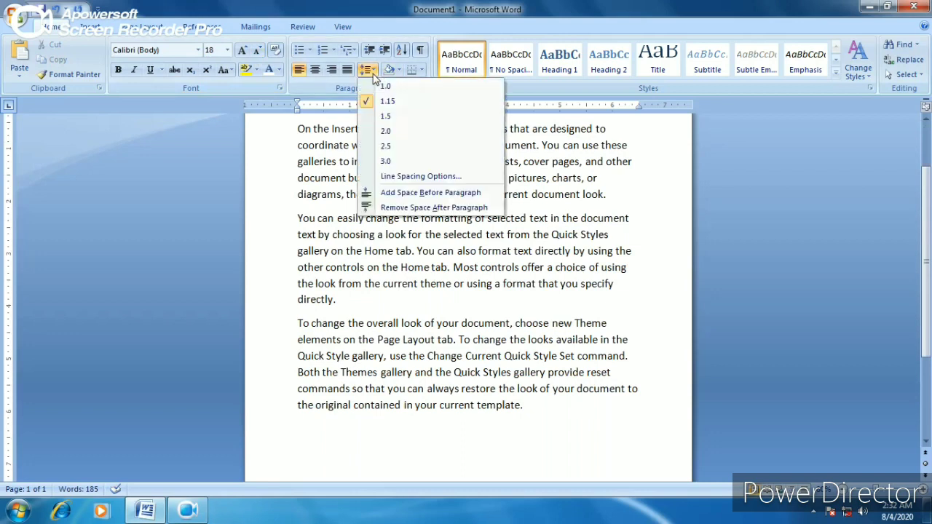
pyautogui.click(535, 318)
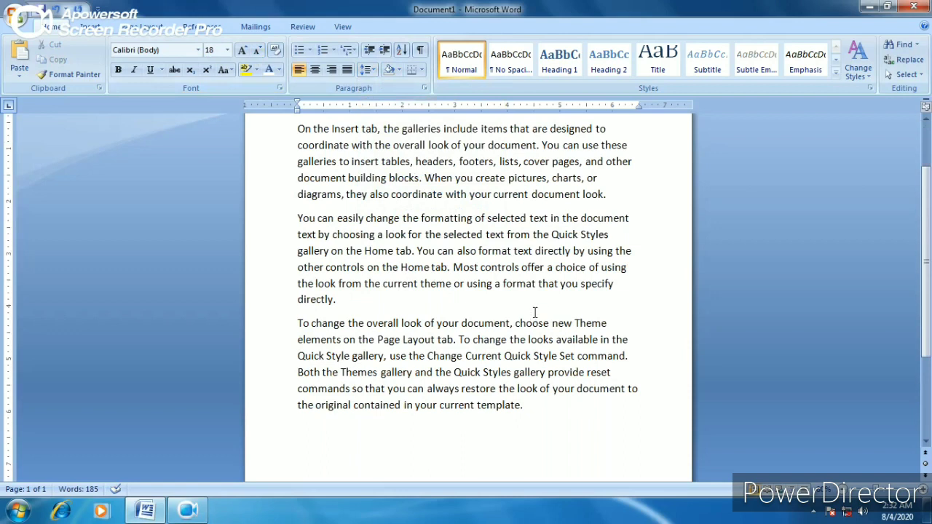
pyautogui.click(368, 71)
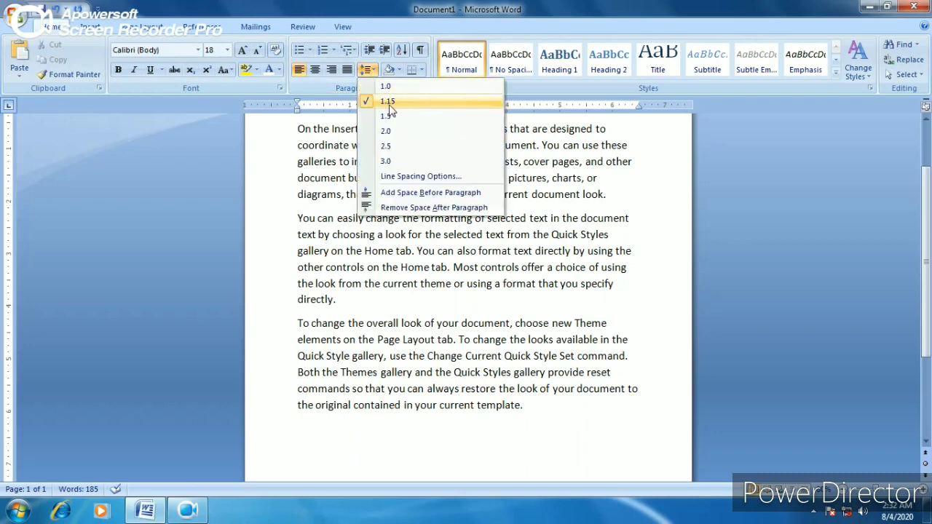
pyautogui.click(549, 255)
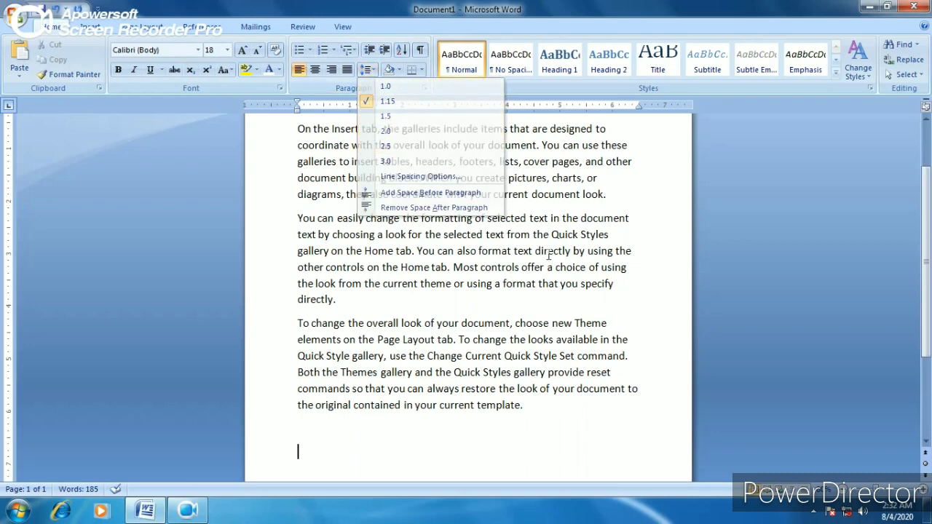
pyautogui.scroll(2, 552, 256)
pyautogui.scroll(-2, 554, 257)
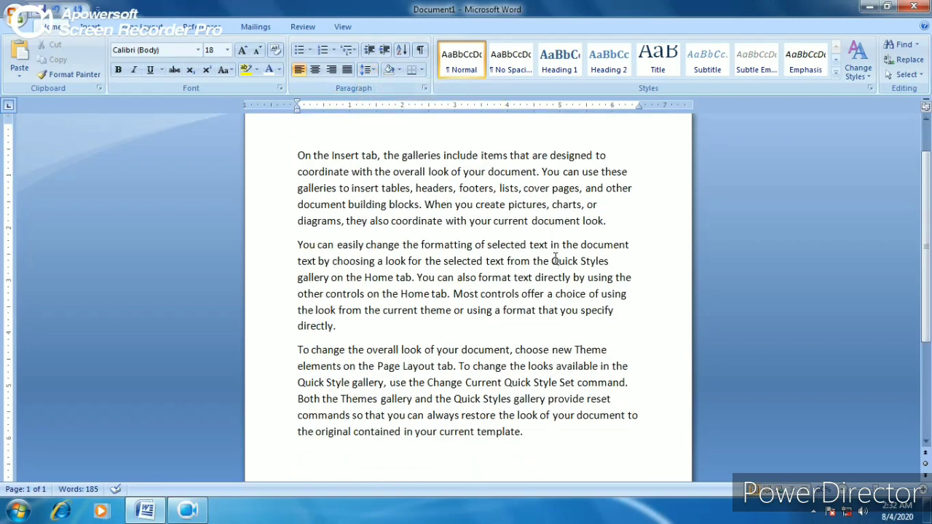
# - Set the whole document's line spacing to 1.5
pyautogui.hotkey('ctrl', 'a')
pyautogui.click(368, 70)
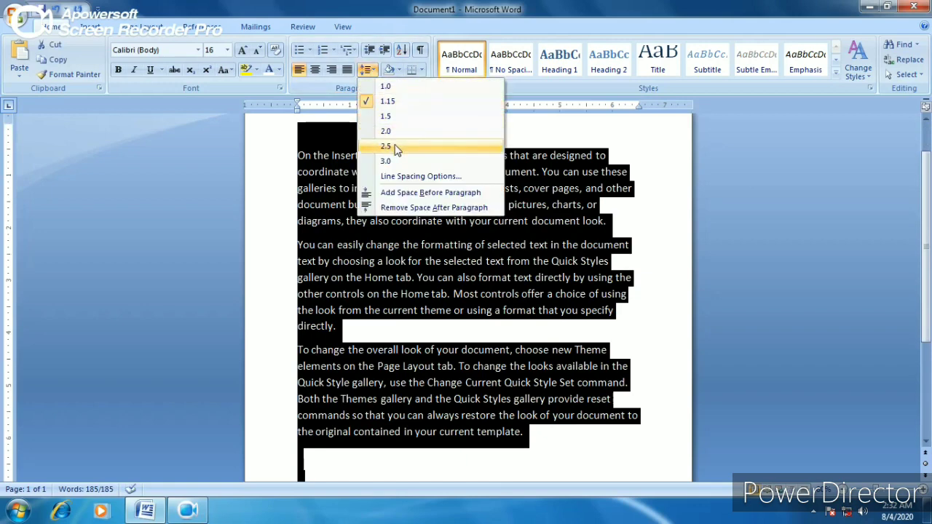
pyautogui.click(390, 116)
pyautogui.click(580, 294)
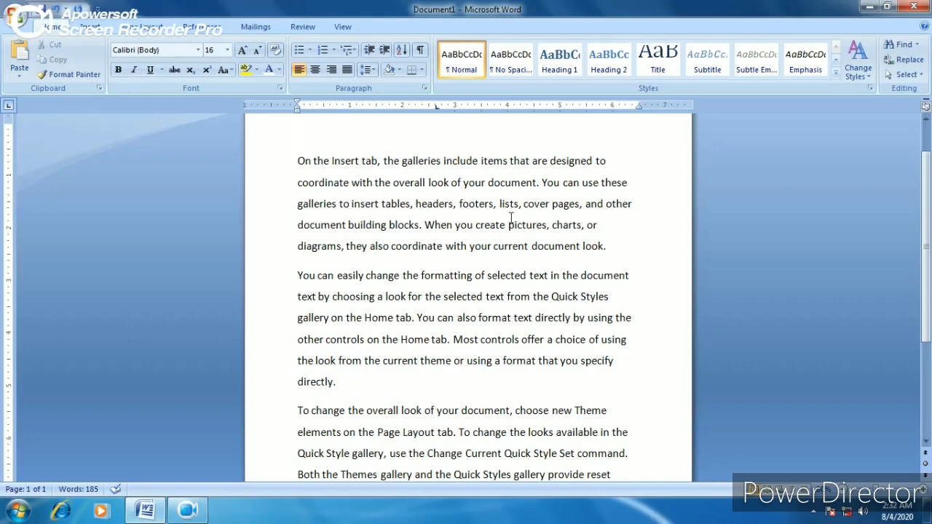
# - Set the line spacing of all the text to 2.0
pyautogui.hotkey('ctrl', 'a')
pyautogui.click(372, 73)
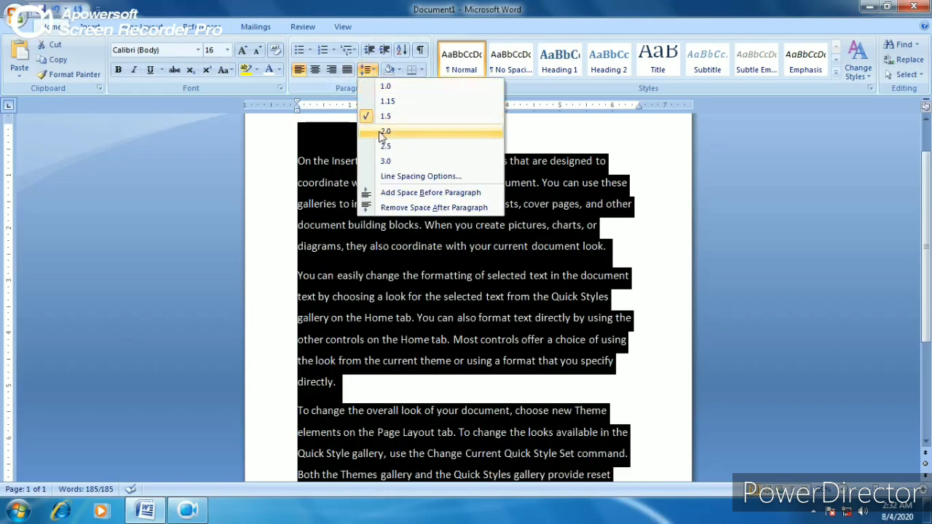
pyautogui.click(394, 136)
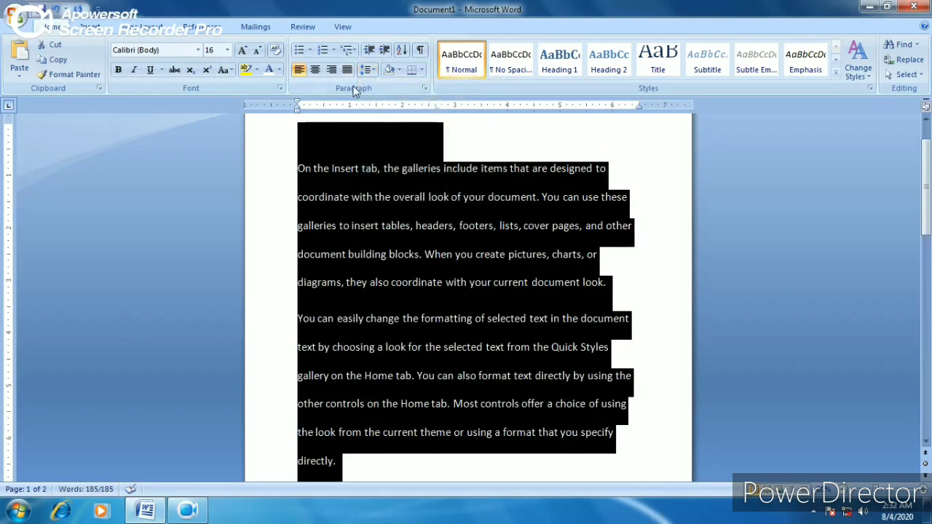
# - Increase the line spacing of the selected text to 2.5 and deselect it
pyautogui.click(368, 71)
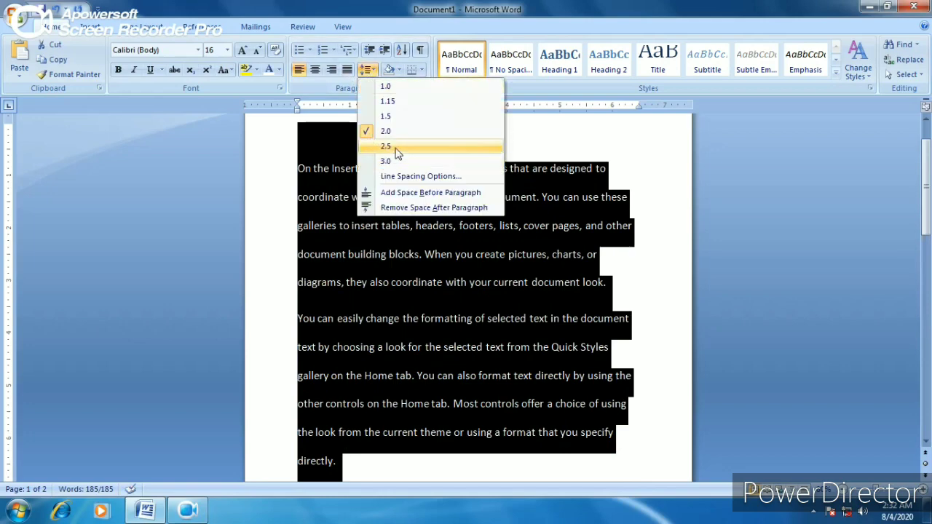
pyautogui.click(375, 146)
pyautogui.click(391, 138)
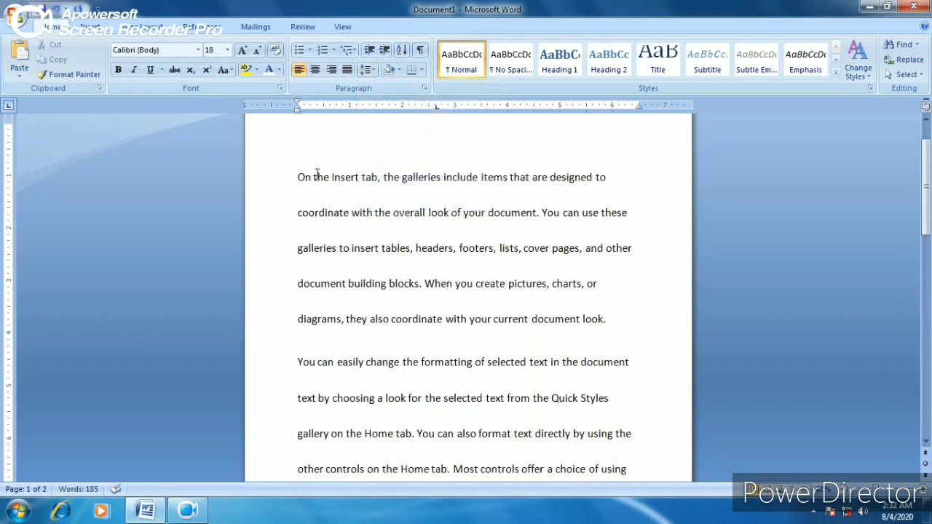
# - Set the whole document's line spacing to 3.0 and look over the spaced-out paragraphs
pyautogui.hotkey('ctrl', 'a')
pyautogui.click(367, 71)
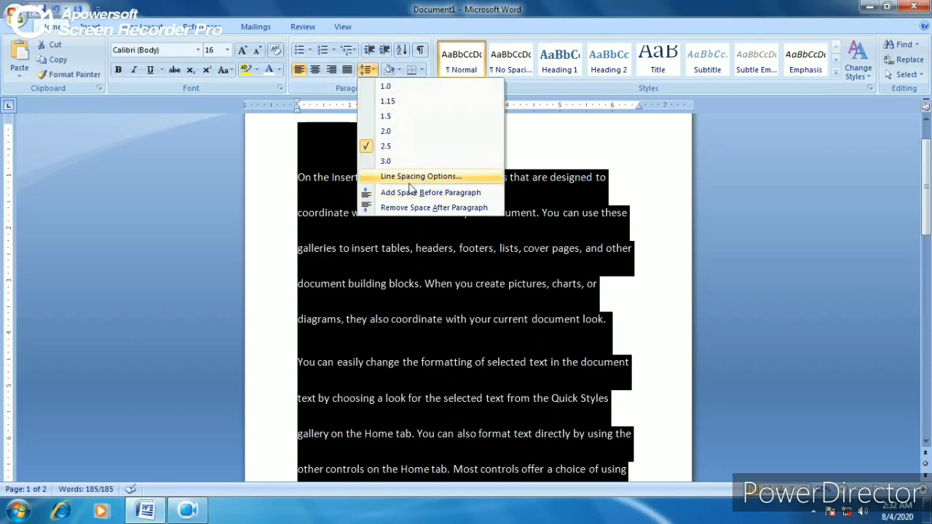
pyautogui.click(386, 161)
pyautogui.click(597, 304)
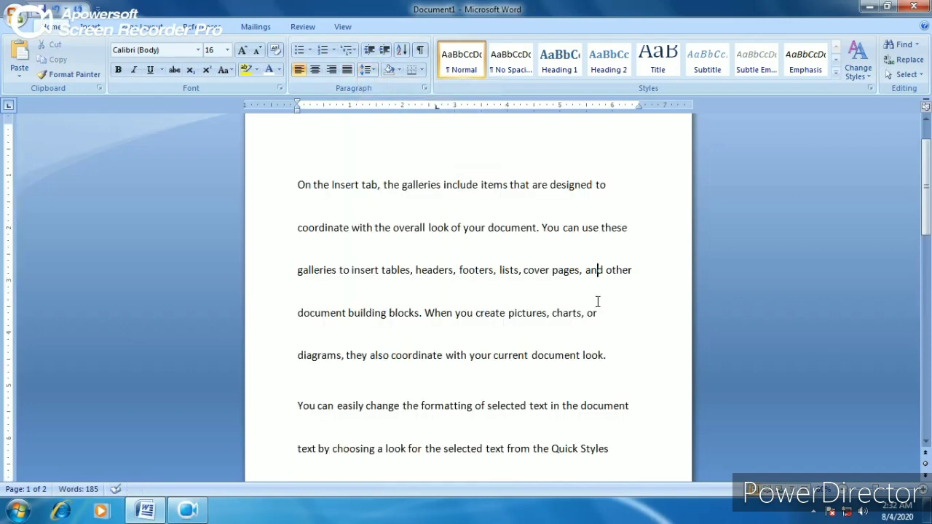
pyautogui.scroll(-3, 597, 302)
pyautogui.scroll(3, 597, 301)
pyautogui.scroll(-3, 596, 299)
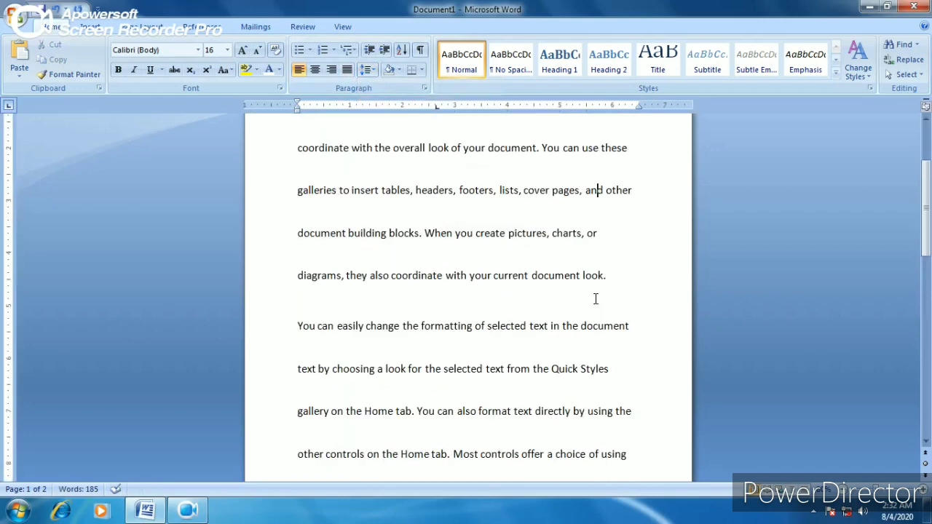
pyautogui.scroll(3, 596, 299)
# - Set the whole document's line spacing to 1.15 and place the cursor at the end of the second paragraph
pyautogui.hotkey('ctrl', 'a')
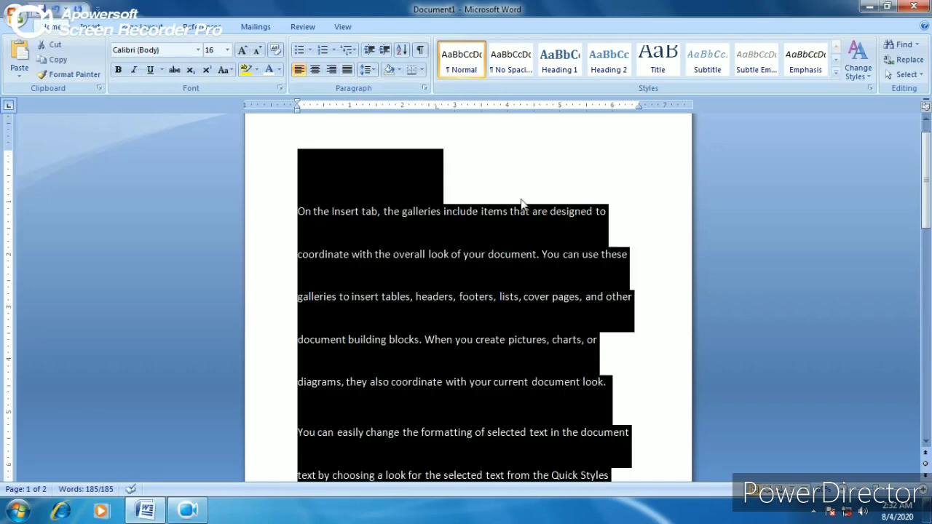
pyautogui.click(369, 69)
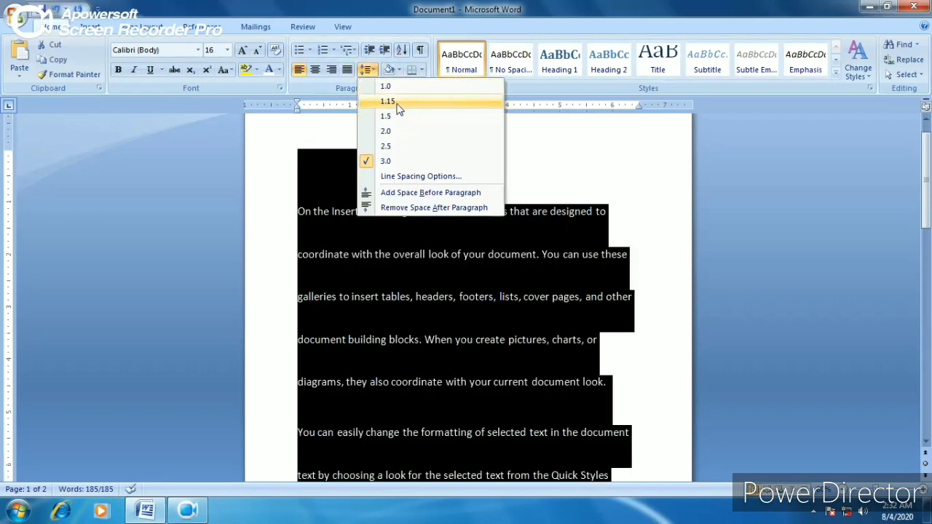
pyautogui.click(386, 101)
pyautogui.click(634, 364)
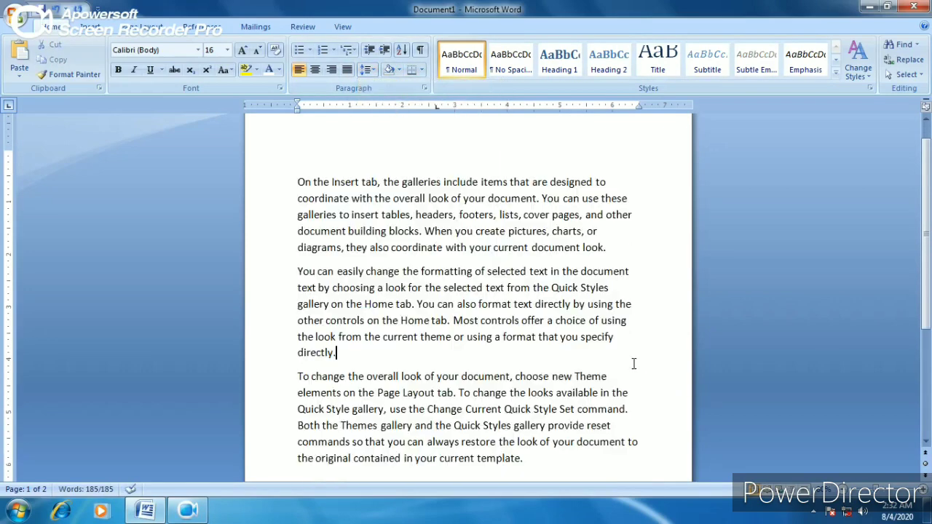
# - Remove the space after the second paragraph, the one ending in "directly."
pyautogui.click(370, 70)
pyautogui.click(368, 207)
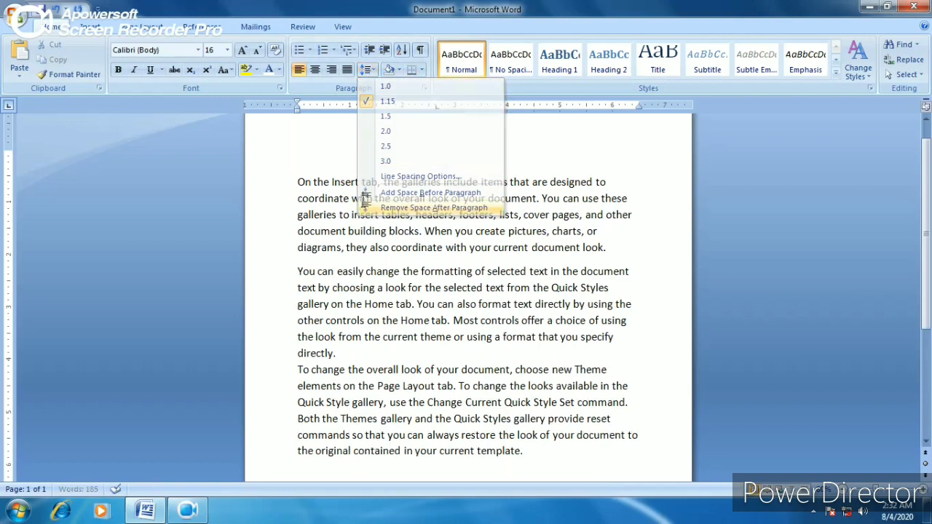
pyautogui.click(368, 70)
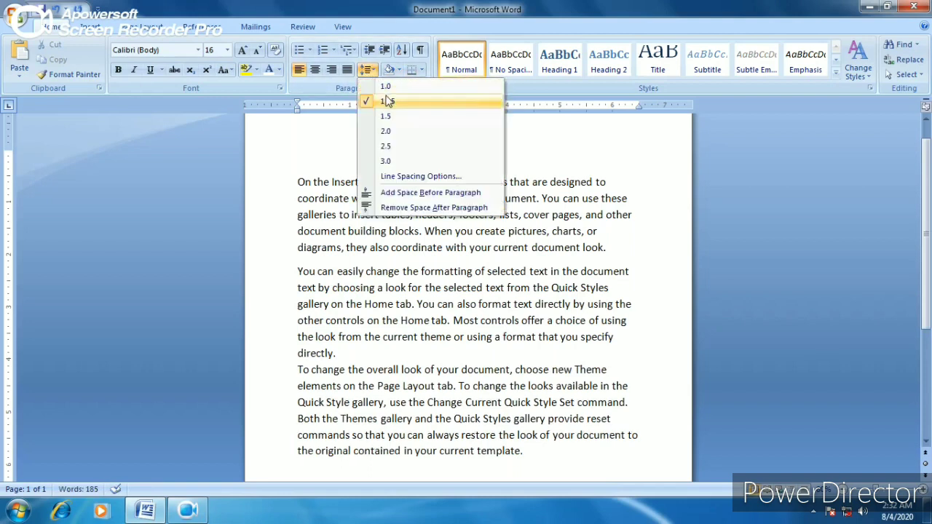
pyautogui.click(448, 281)
# - Select the whole document and open the line spacing choices
pyautogui.hotkey('ctrl', 'a')
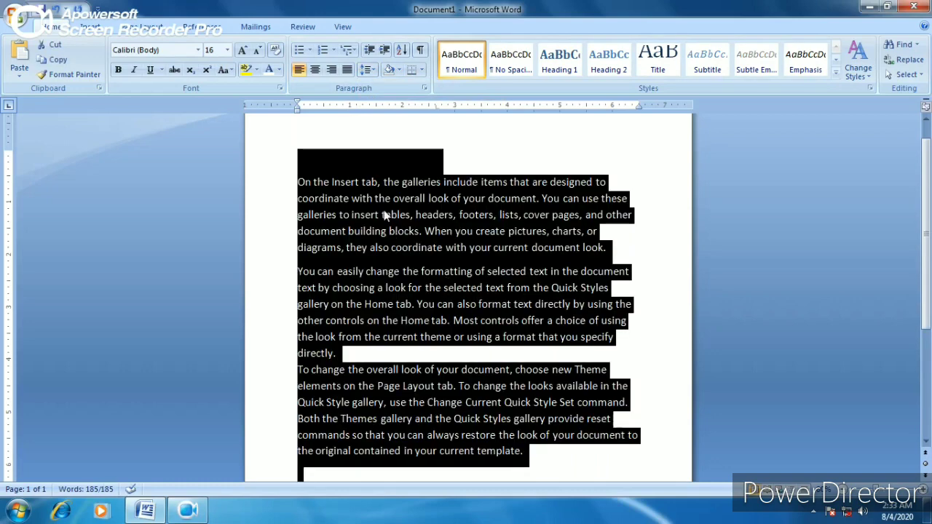
pyautogui.click(371, 70)
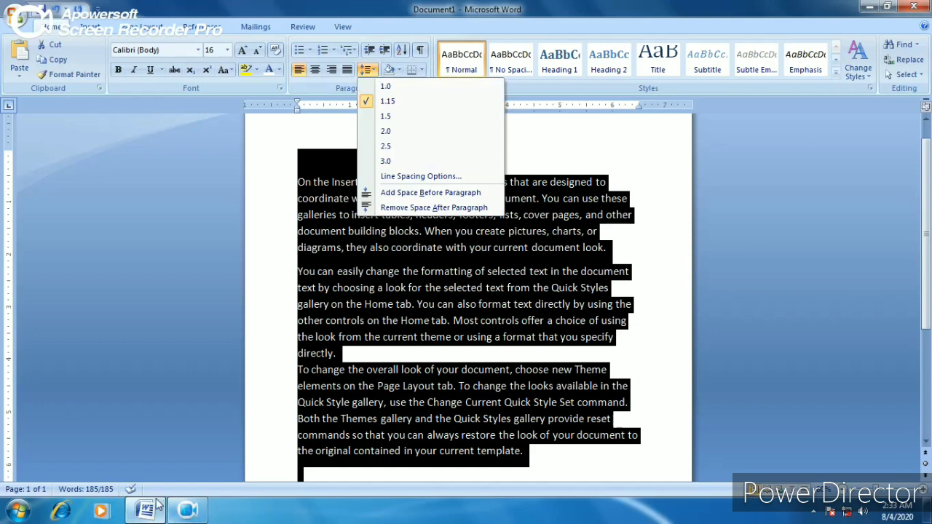
pyautogui.moveTo(175, 514)
pyautogui.click(182, 495)
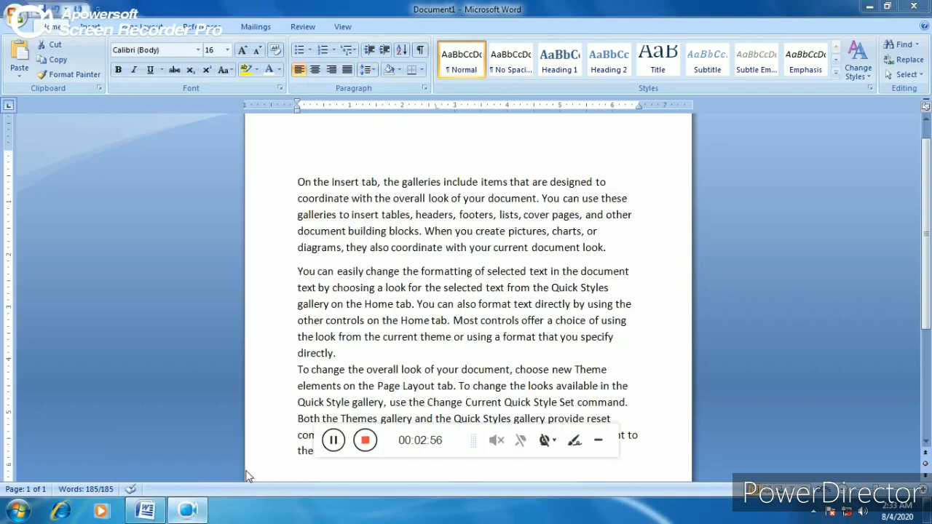
pyautogui.click(370, 441)
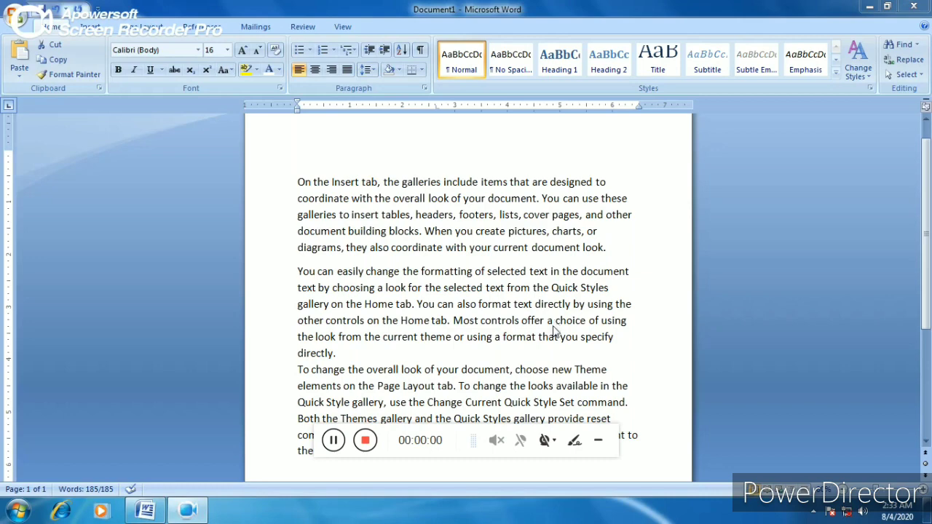
pyautogui.click(597, 441)
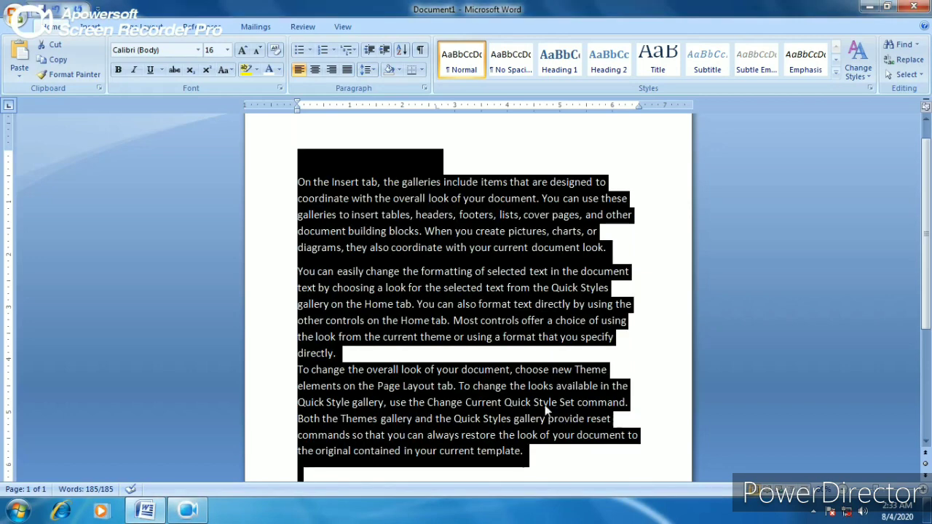
pyautogui.scroll(-1, 542, 379)
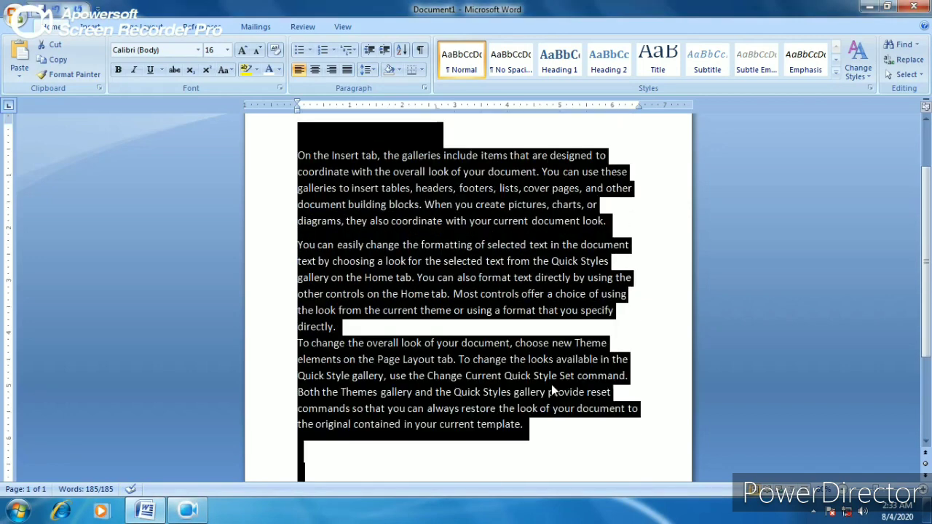
pyautogui.scroll(2, 552, 385)
pyautogui.scroll(-1, 551, 386)
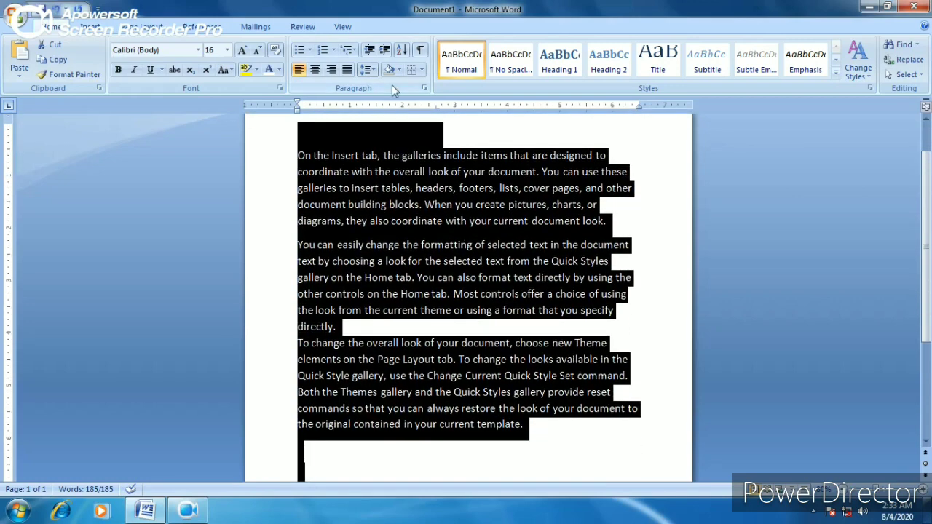
pyautogui.scroll(1, 367, 211)
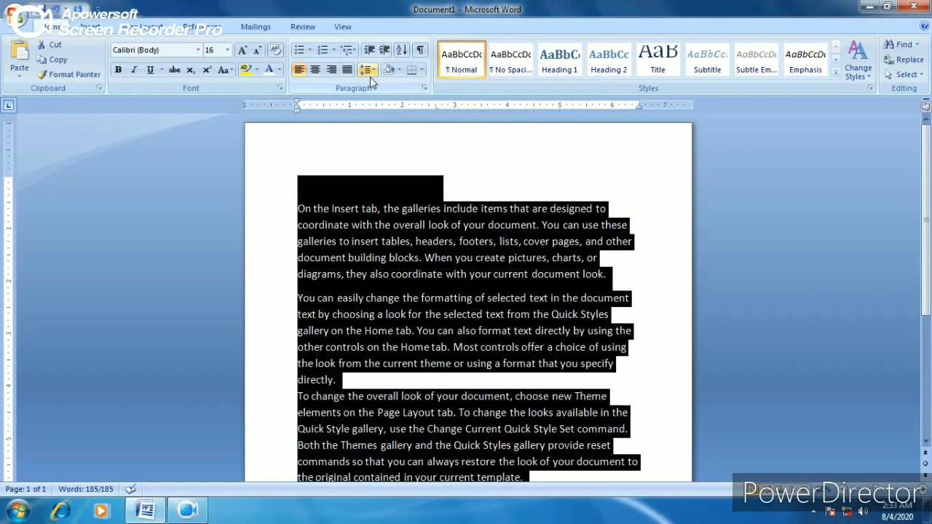
# - Set the line spacing of the whole selected document to single, 1.0
pyautogui.click(368, 70)
pyautogui.click(551, 179)
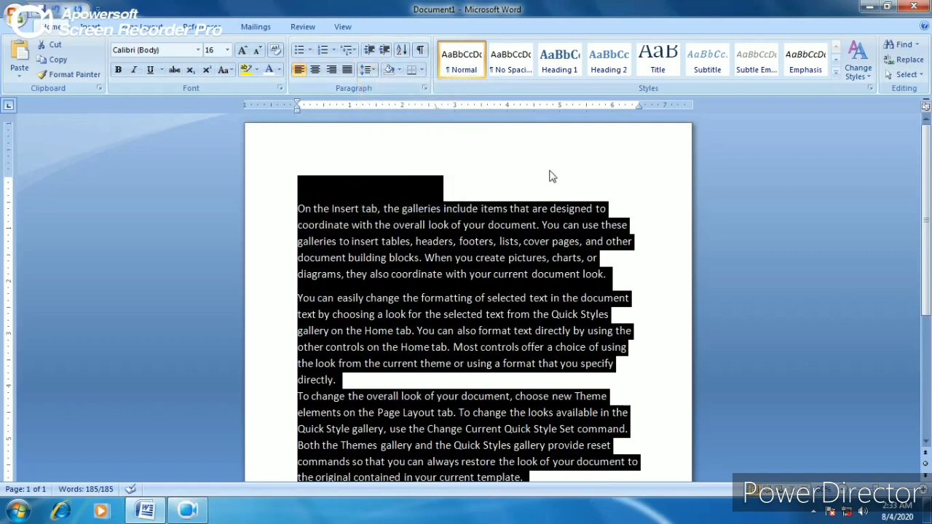
pyautogui.hotkey('ctrl', '1')
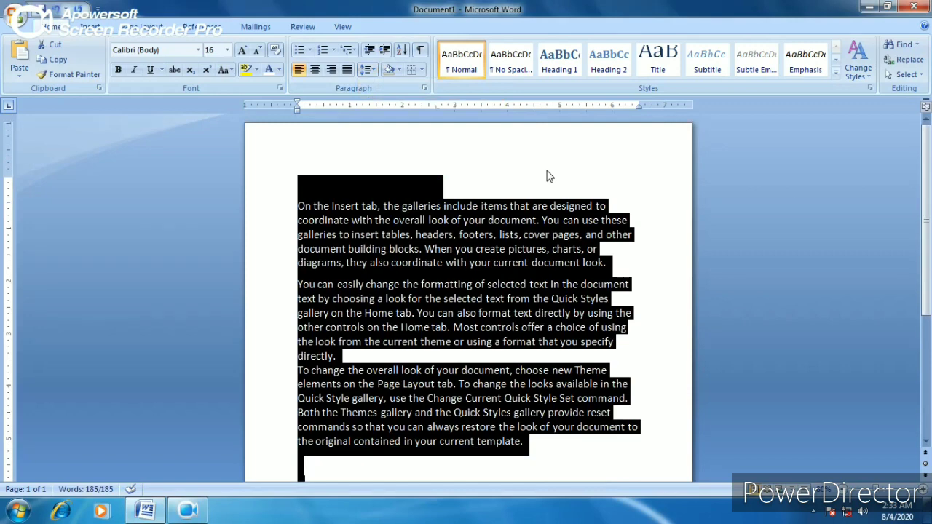
# - Set the selected document's line spacing to double, 2.0, and check the marked spacing value
pyautogui.hotkey('ctrl', '2')
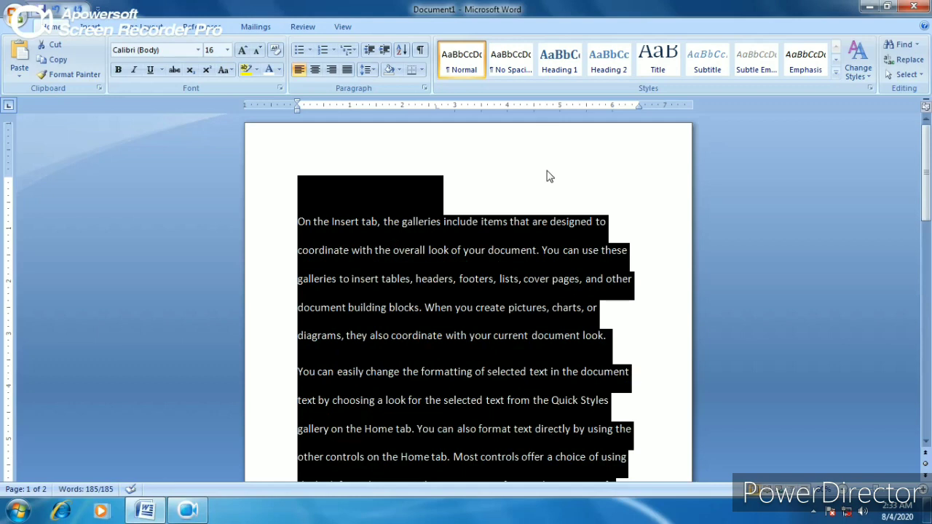
pyautogui.click(367, 69)
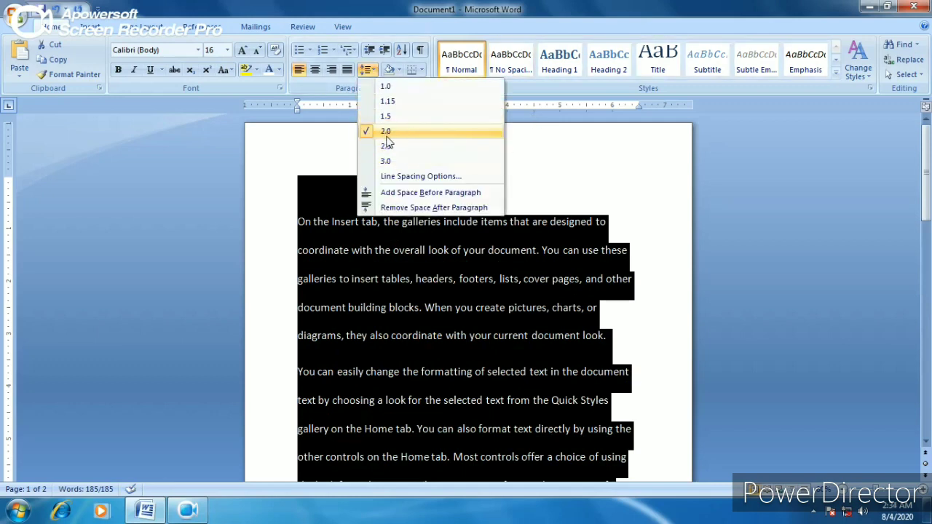
pyautogui.click(536, 170)
# - Return the selected document to single line spacing, 1.0, and check the marked spacing value
pyautogui.hotkey('ctrl', '1')
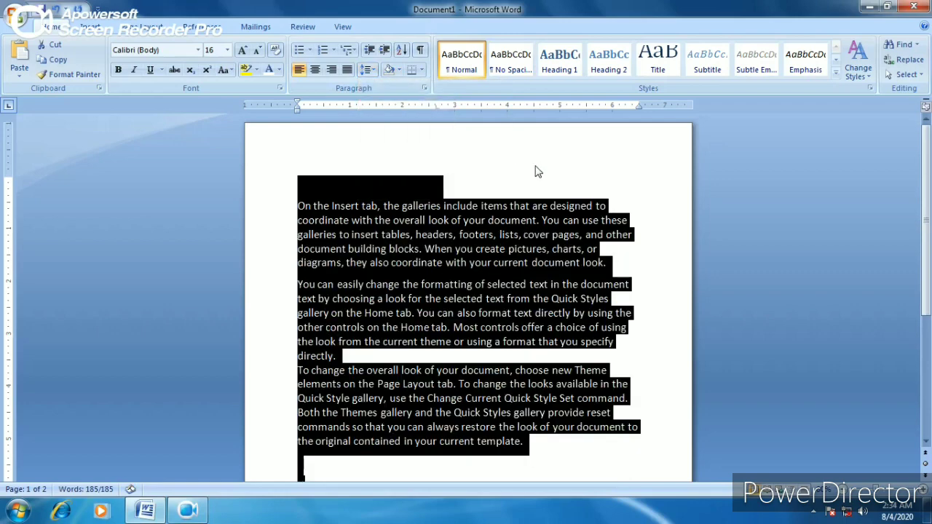
pyautogui.click(372, 70)
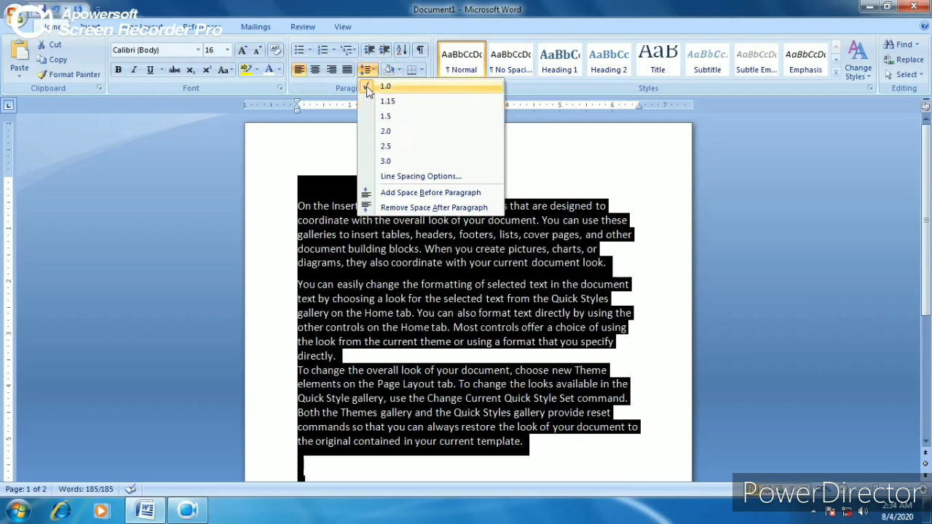
pyautogui.click(535, 158)
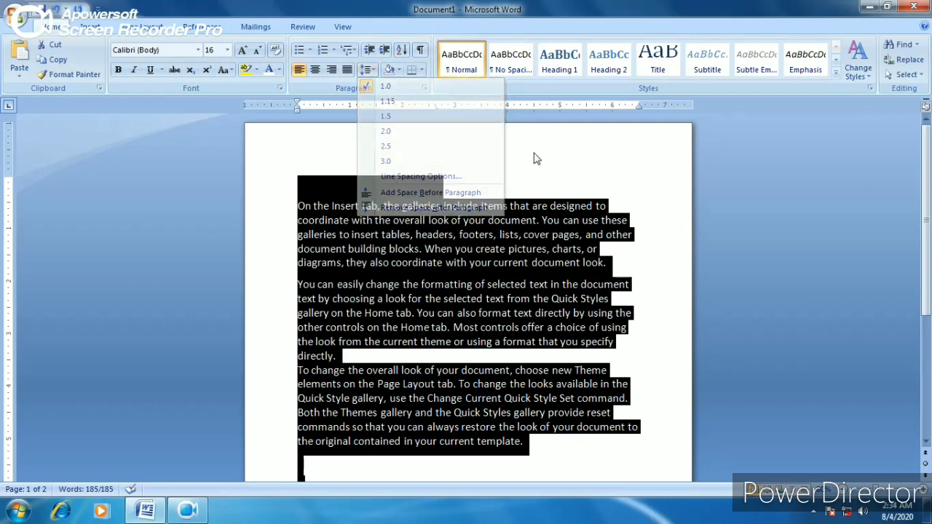
# - Apply double line spacing, 2.0, to the selected document again and check the marked spacing value
pyautogui.hotkey('ctrl', '2')
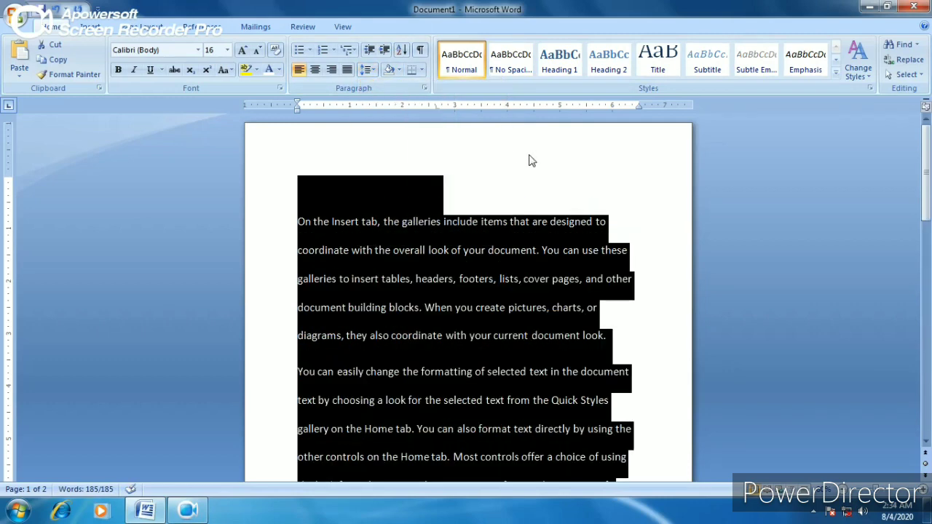
pyautogui.click(373, 73)
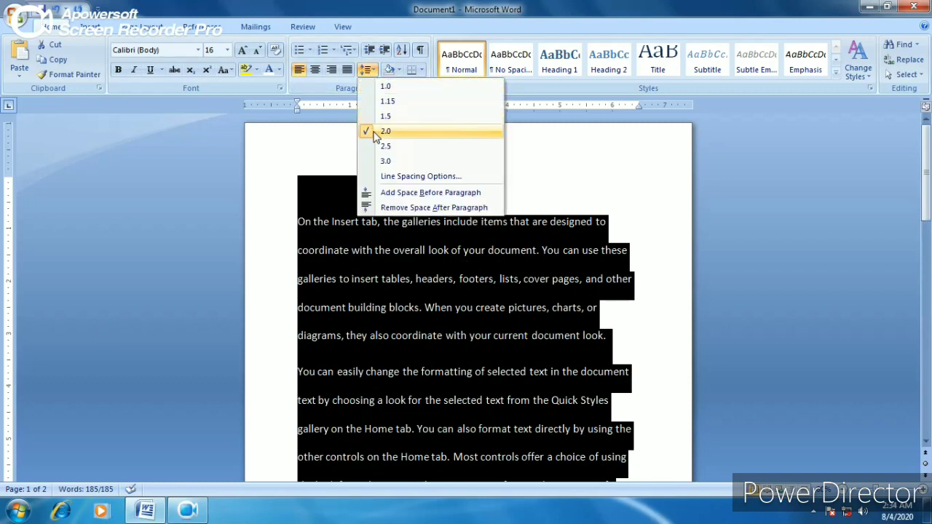
pyautogui.click(513, 169)
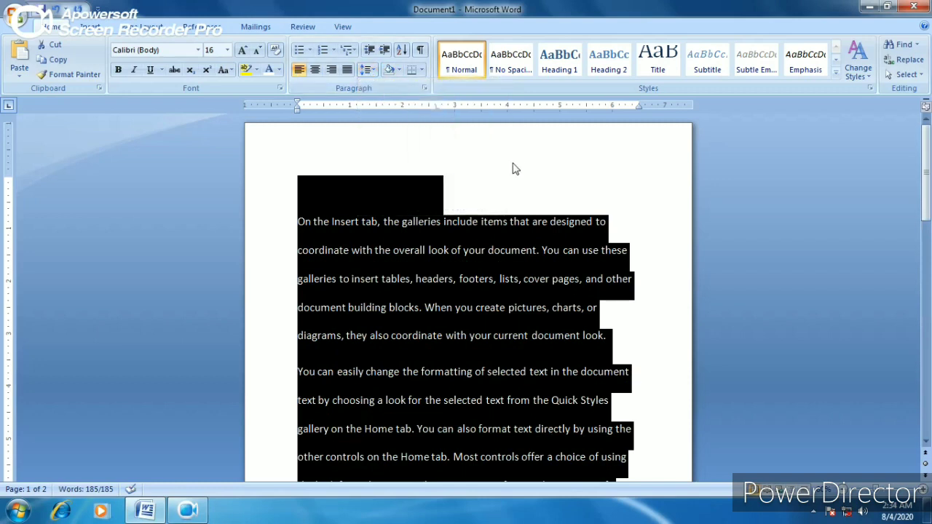
# - Set the selected document's line spacing to 1.5 and check the marked spacing value
pyautogui.hotkey('ctrl', '5')
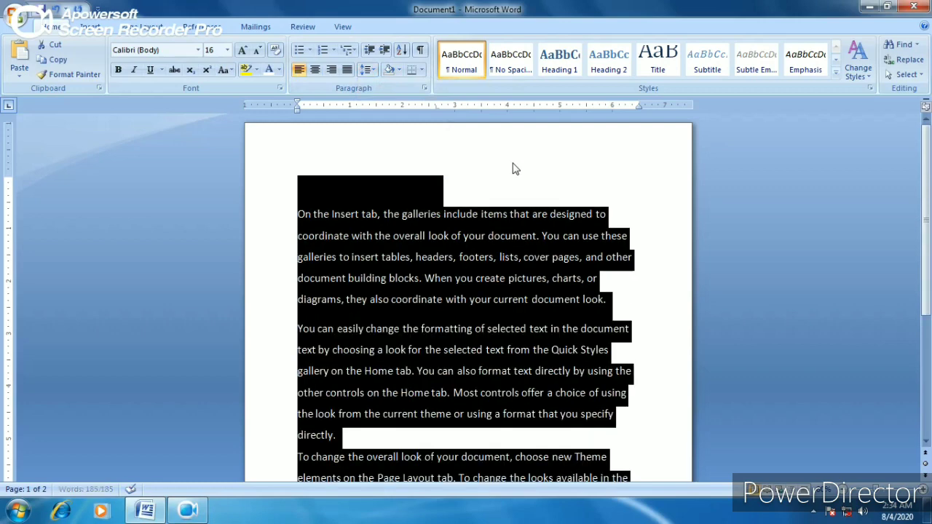
pyautogui.click(368, 70)
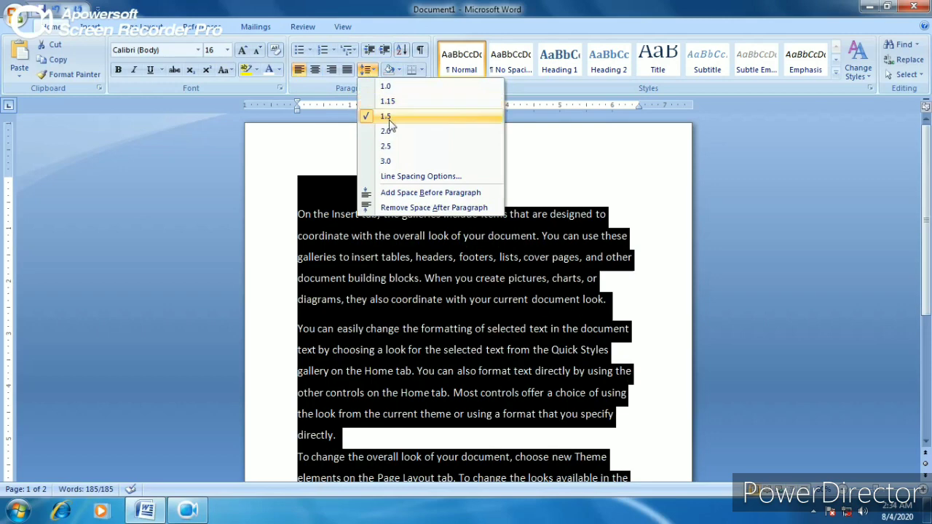
pyautogui.click(541, 156)
pyautogui.click(369, 71)
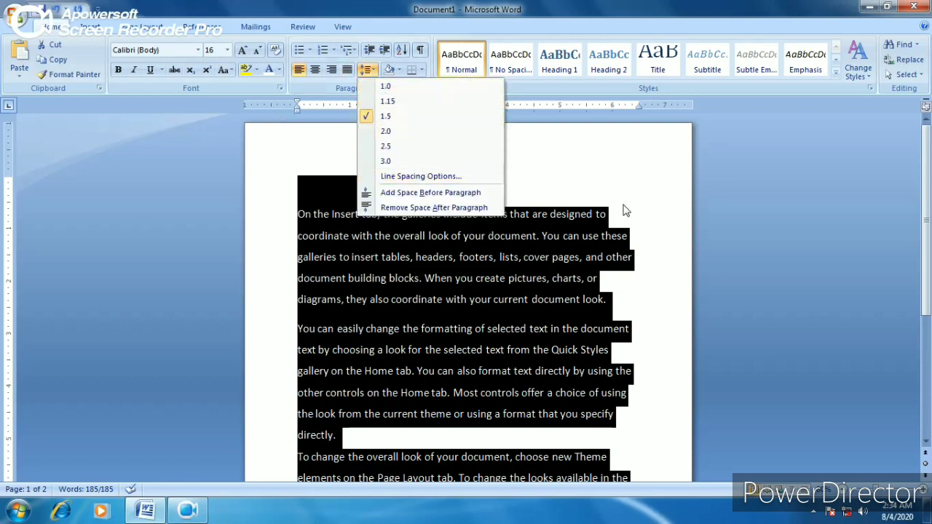
pyautogui.click(572, 195)
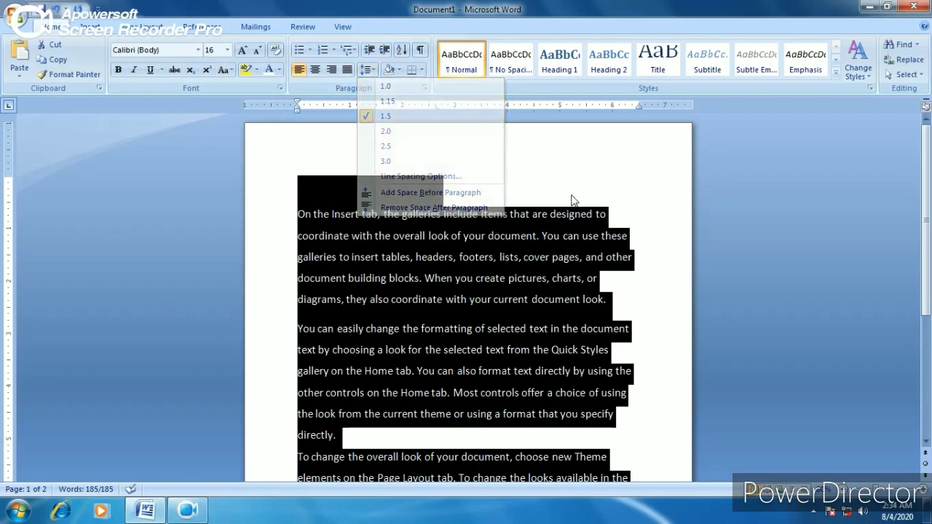
# - Apply yellow paragraph shading to the first paragraph and the blank line above it, and deselect the text
pyautogui.click(413, 257)
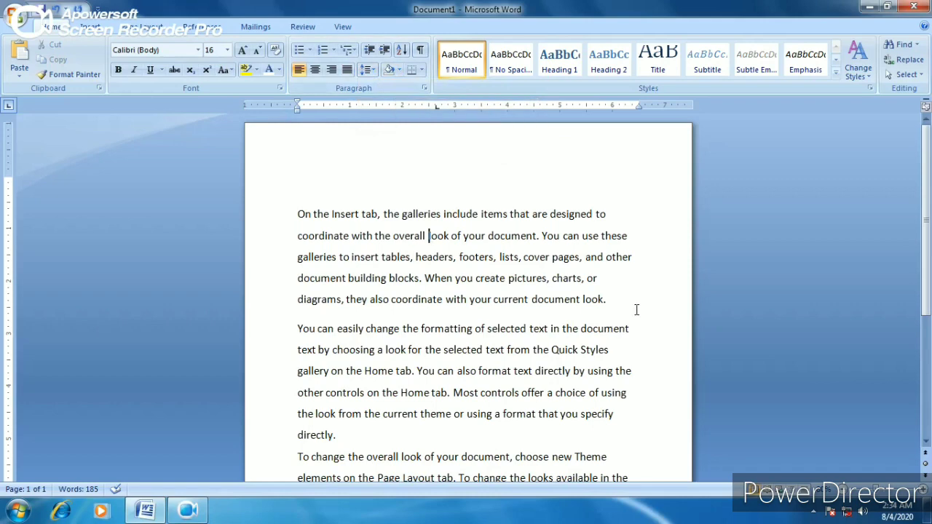
pyautogui.moveTo(600, 279)
pyautogui.mouseDown()
pyautogui.moveTo(509, 279)
pyautogui.moveTo(339, 235)
pyautogui.moveTo(301, 192)
pyautogui.mouseUp()
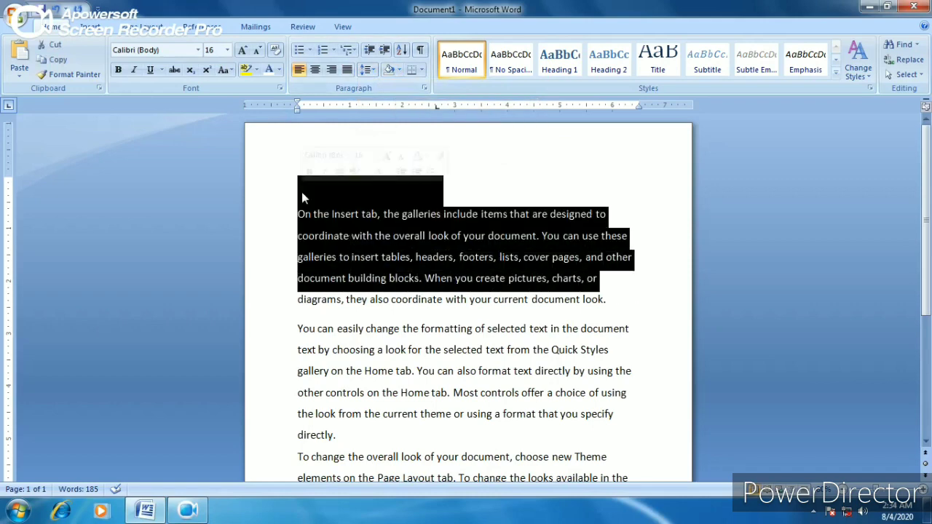
pyautogui.click(397, 69)
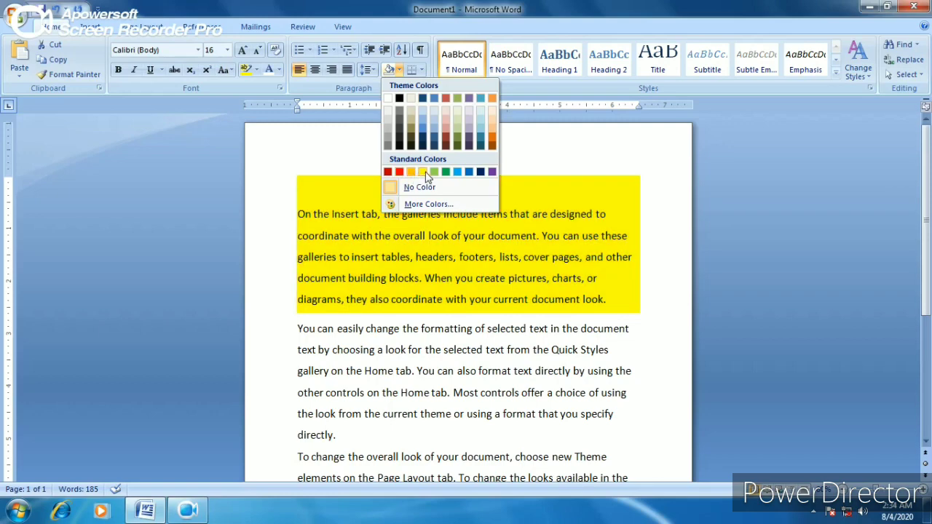
pyautogui.click(425, 173)
pyautogui.click(449, 331)
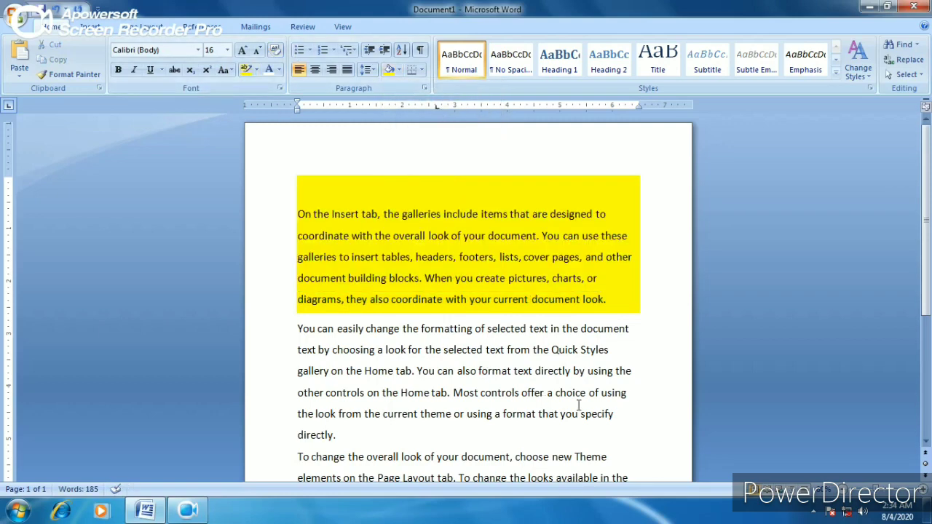
# - Highlight the second paragraph's text in yellow, from "You can easily" to "specify"
pyautogui.moveTo(614, 415); pyautogui.dragTo(297, 329)
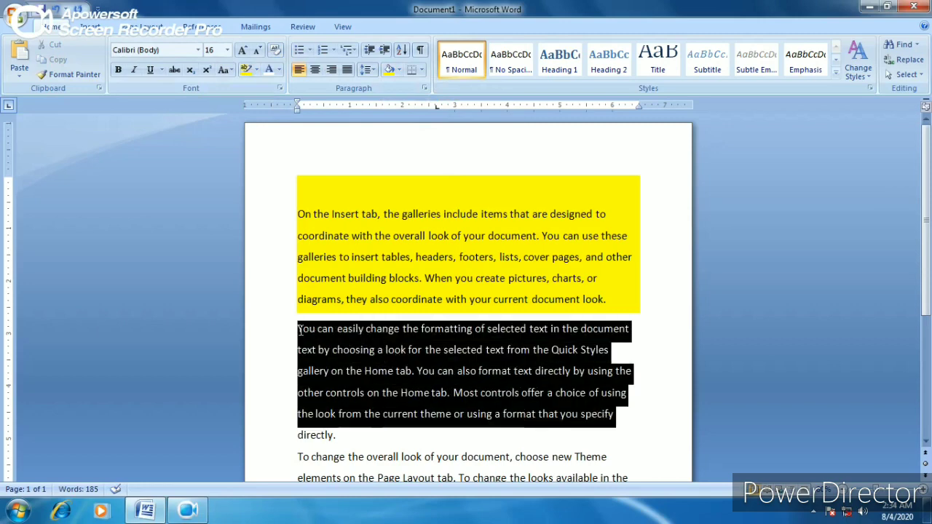
pyautogui.click(256, 70)
pyautogui.click(249, 89)
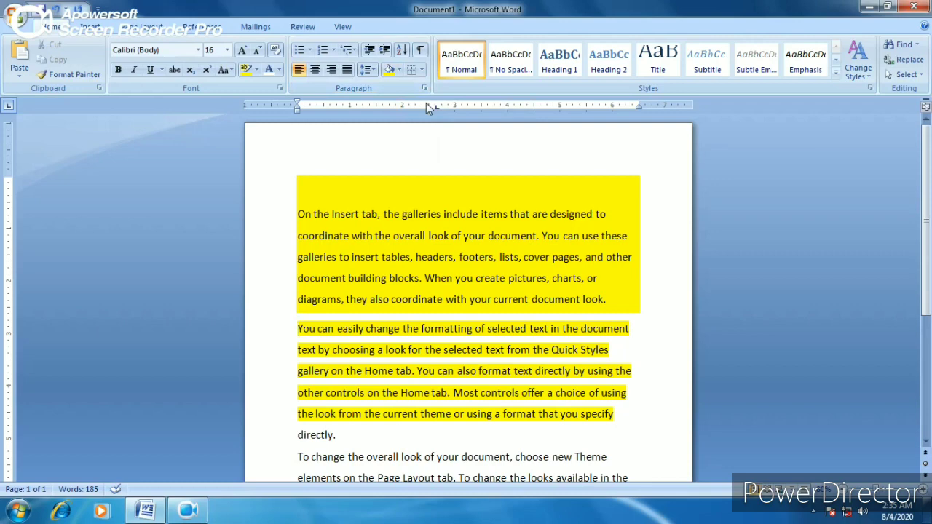
# - Undo the second paragraph's yellow highlight and the first paragraph's yellow shading
pyautogui.hotkey('ctrl', 'z')
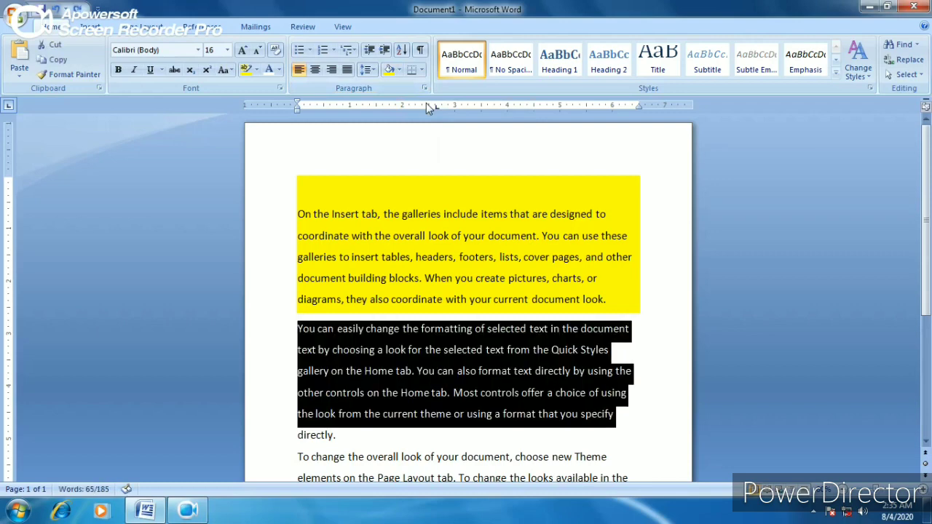
pyautogui.hotkey('ctrl', 'z')
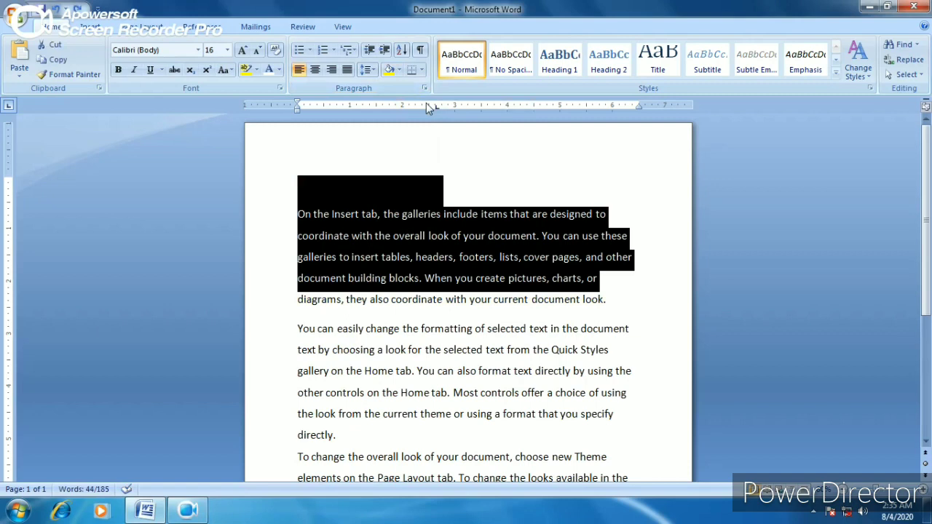
pyautogui.doubleClick(457, 300)
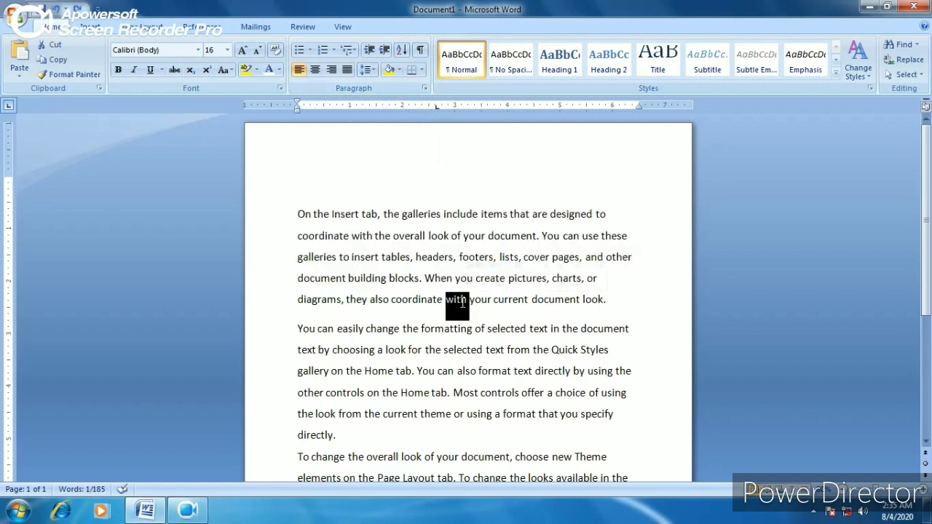
# - Deselect the text and redo both the first paragraph's yellow shading and the second paragraph's yellow highlight
pyautogui.click(632, 301)
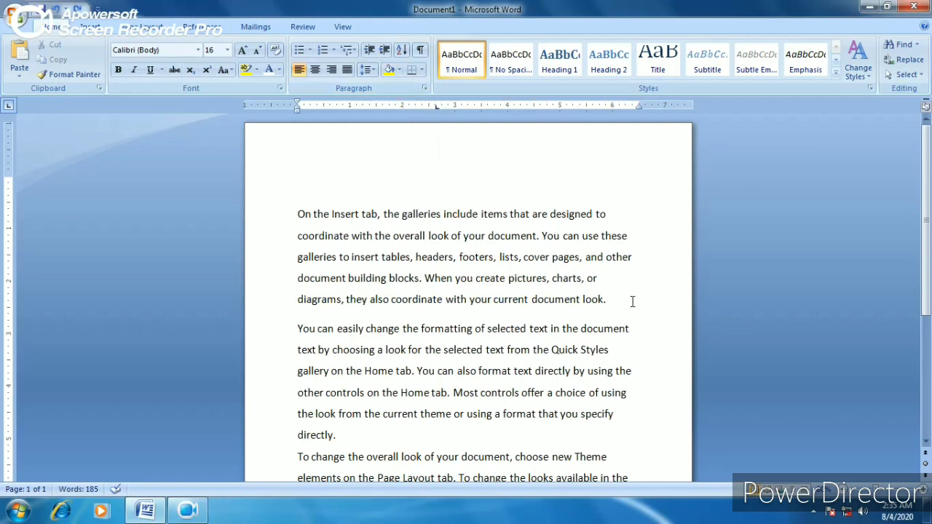
pyautogui.hotkey('ctrl', 'y')
pyautogui.hotkey('ctrl', 'y')
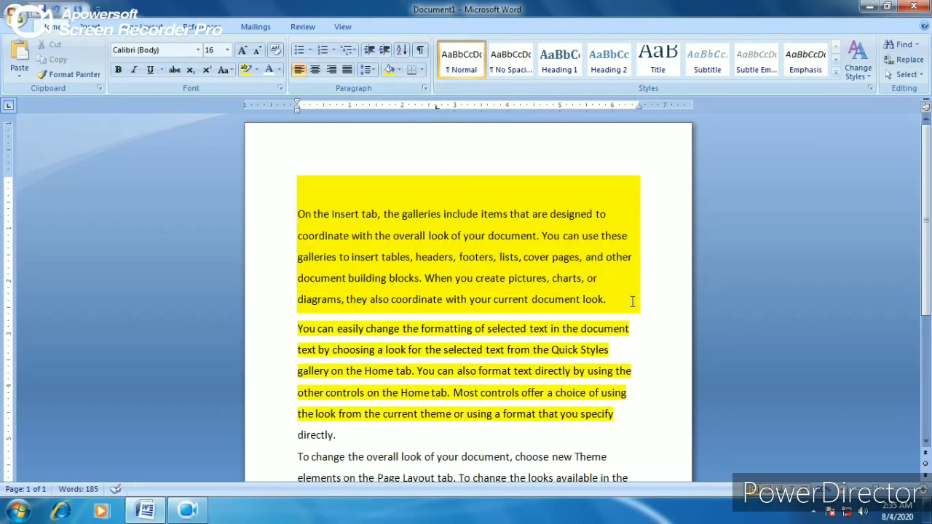
# - Undo and redo the second paragraph's highlight, and undo it again together with the first paragraph's shading
pyautogui.hotkey('ctrl', 'z')
pyautogui.hotkey('ctrl', 'y')
pyautogui.hotkey('ctrl', 'z')
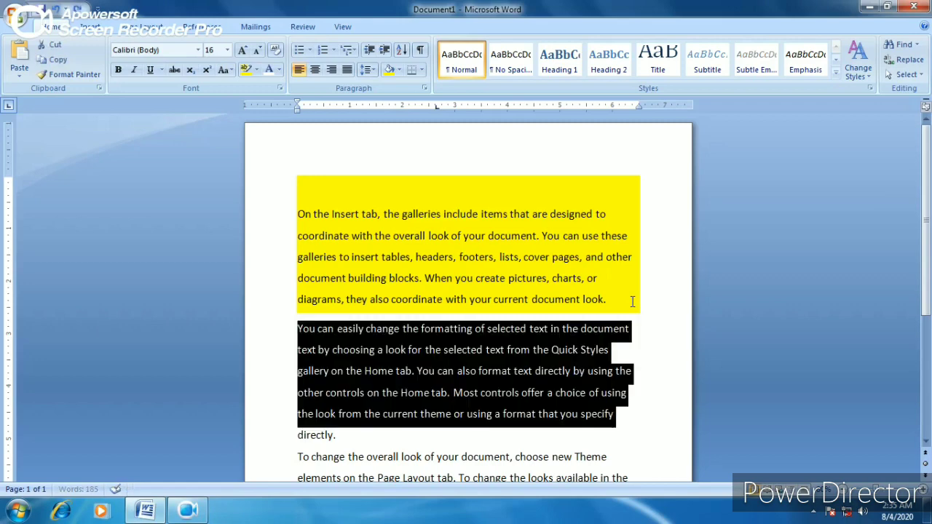
pyautogui.hotkey('ctrl', 'z')
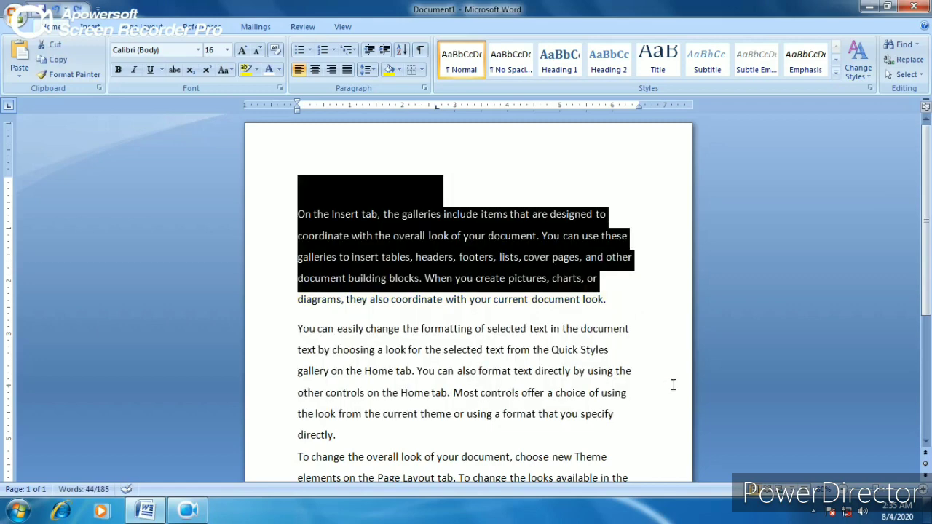
pyautogui.doubleClick(519, 238)
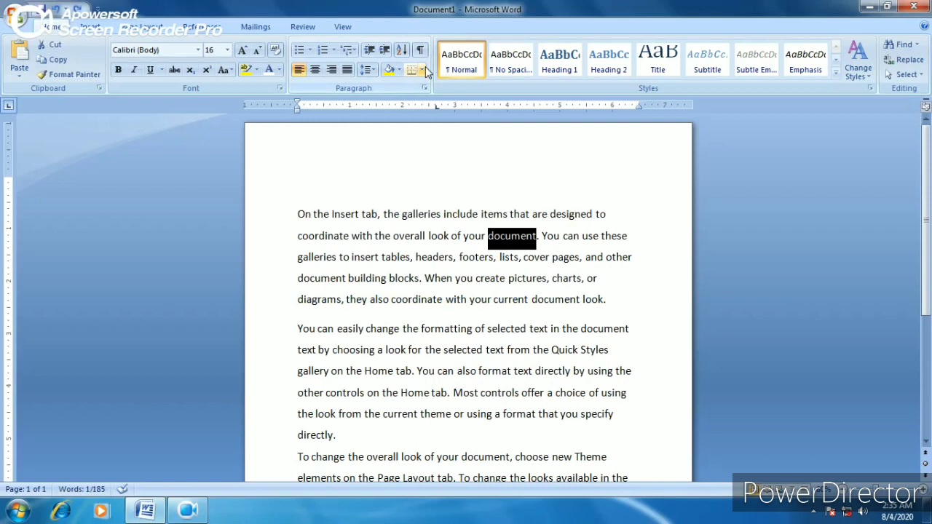
pyautogui.click(606, 299)
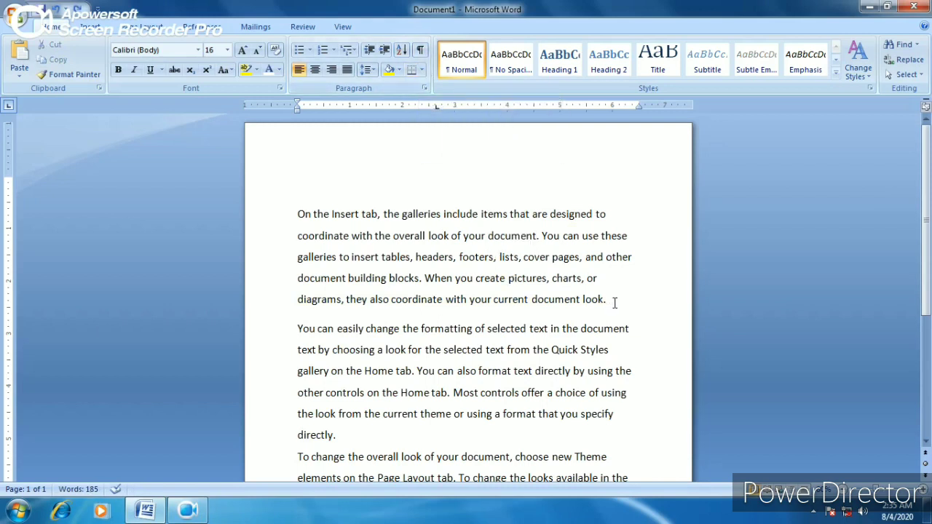
pyautogui.moveTo(581, 279); pyautogui.dragTo(460, 260)
pyautogui.moveTo(468, 261); pyautogui.dragTo(426, 239)
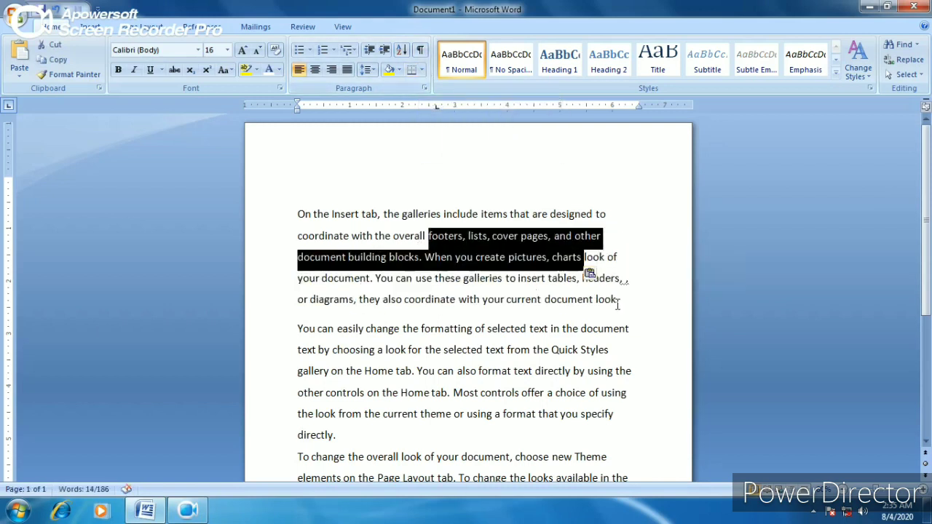
pyautogui.hotkey('ctrl', 'z')
# - Add outside borders around the first paragraph together with the blank line above it
pyautogui.moveTo(618, 305); pyautogui.dragTo(285, 204)
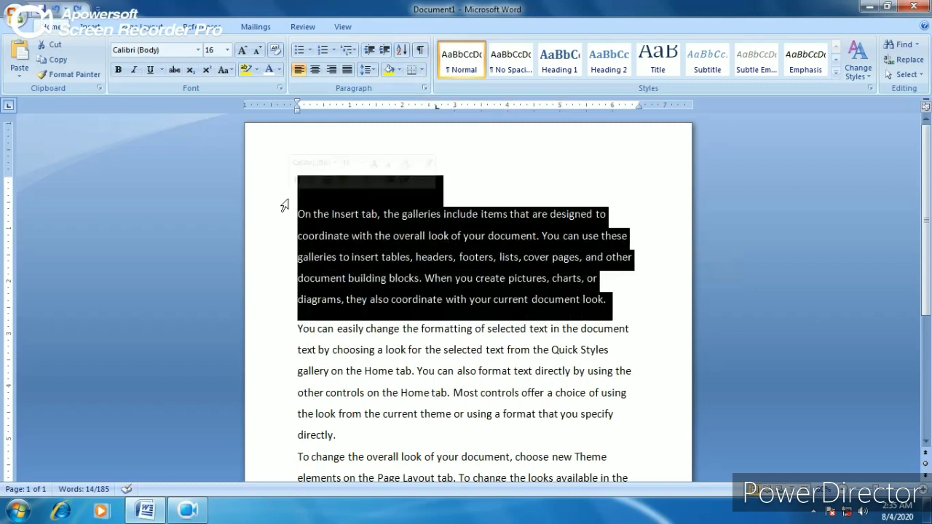
pyautogui.click(422, 71)
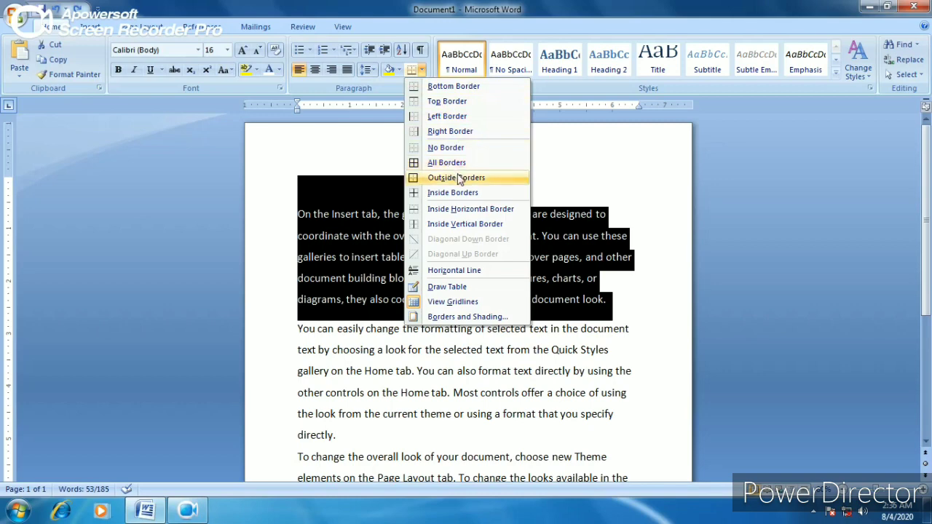
pyautogui.click(459, 179)
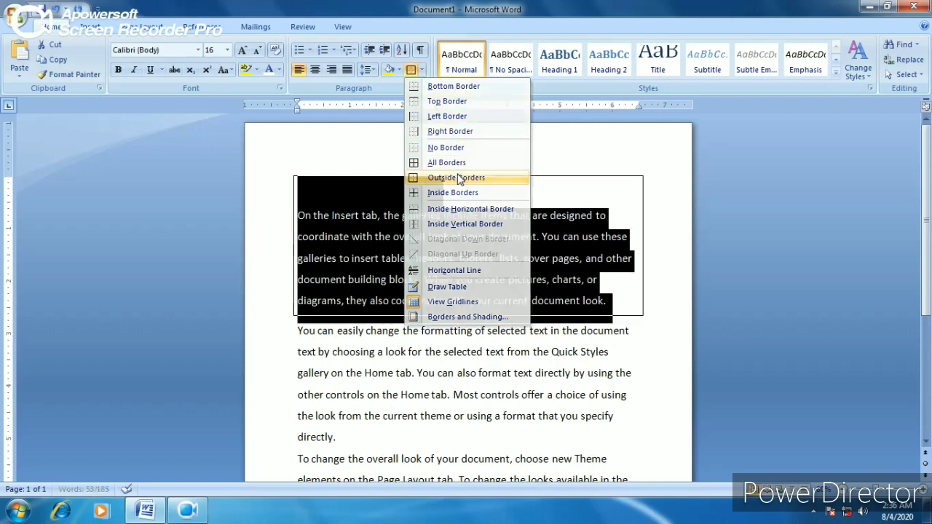
pyautogui.click(653, 322)
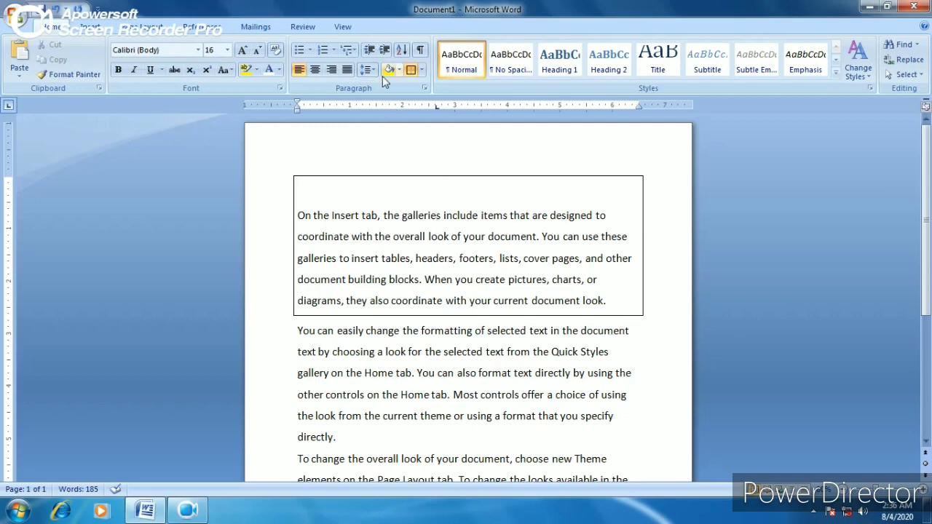
# - Reselect the first paragraph with the blank line above it and apply all borders
pyautogui.click(423, 72)
pyautogui.click(423, 73)
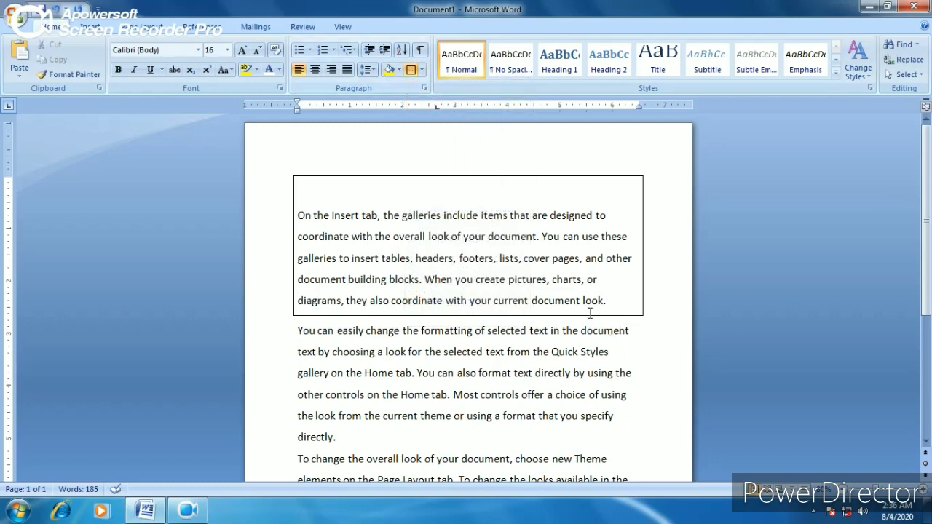
pyautogui.moveTo(622, 304); pyautogui.dragTo(415, 258)
pyautogui.moveTo(433, 216); pyautogui.dragTo(362, 217)
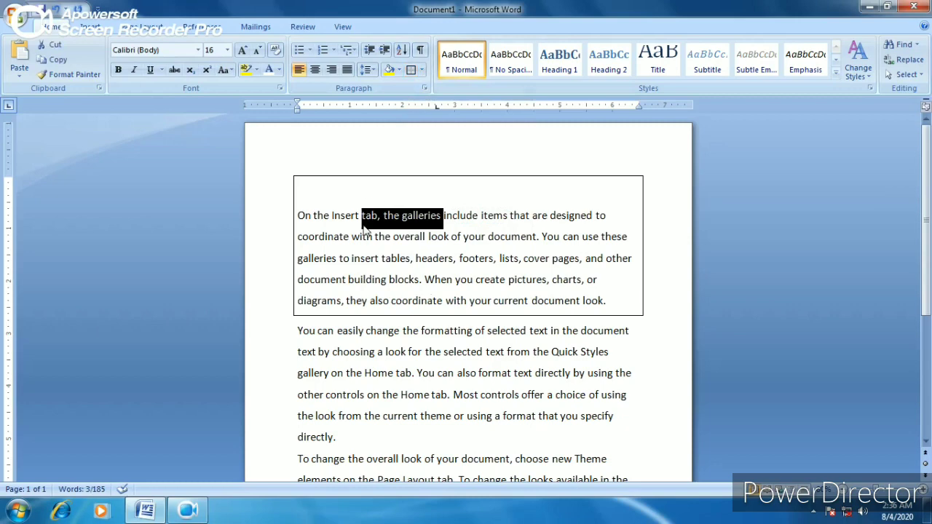
pyautogui.moveTo(616, 300); pyautogui.dragTo(332, 195)
pyautogui.click(423, 70)
pyautogui.click(434, 127)
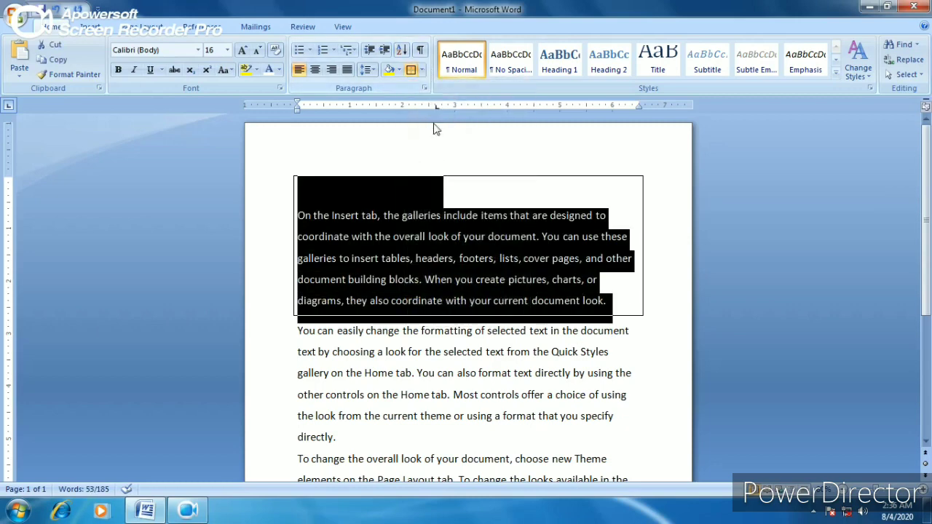
pyautogui.click(422, 70)
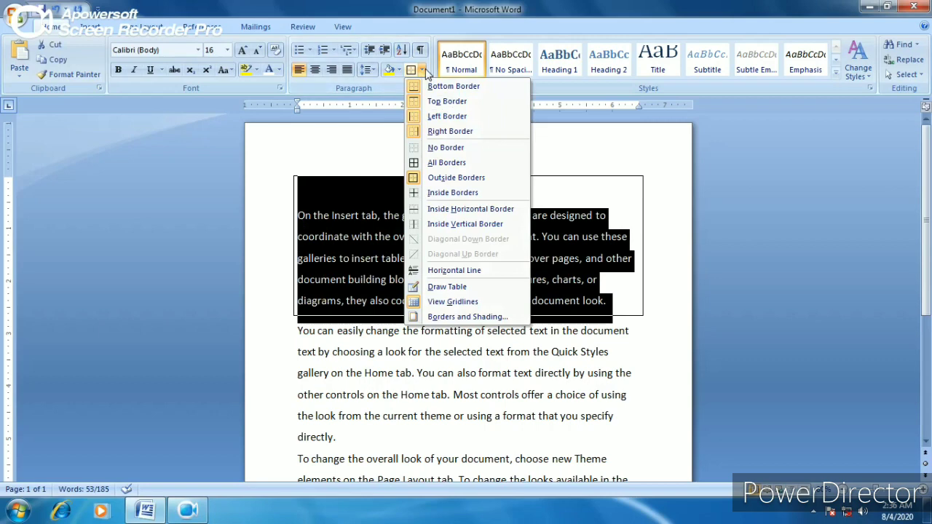
pyautogui.click(445, 165)
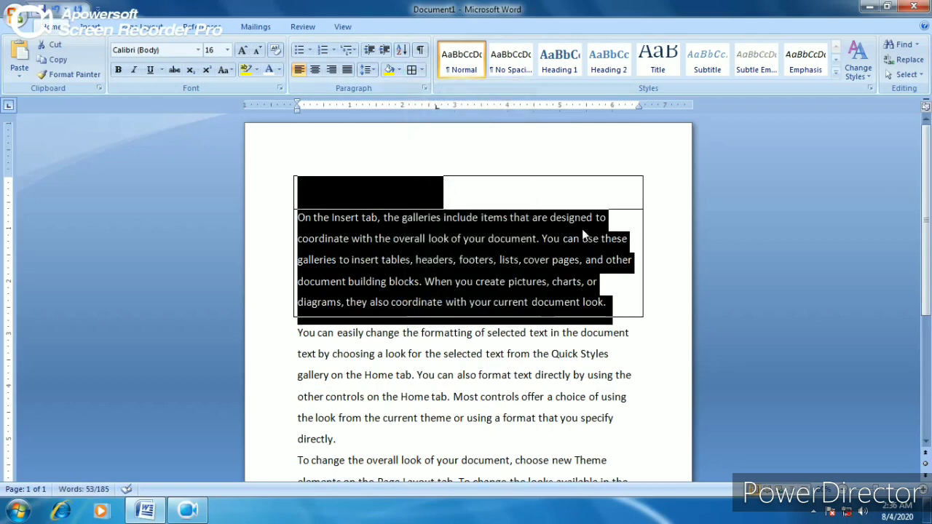
pyautogui.doubleClick(575, 218)
pyautogui.click(421, 182)
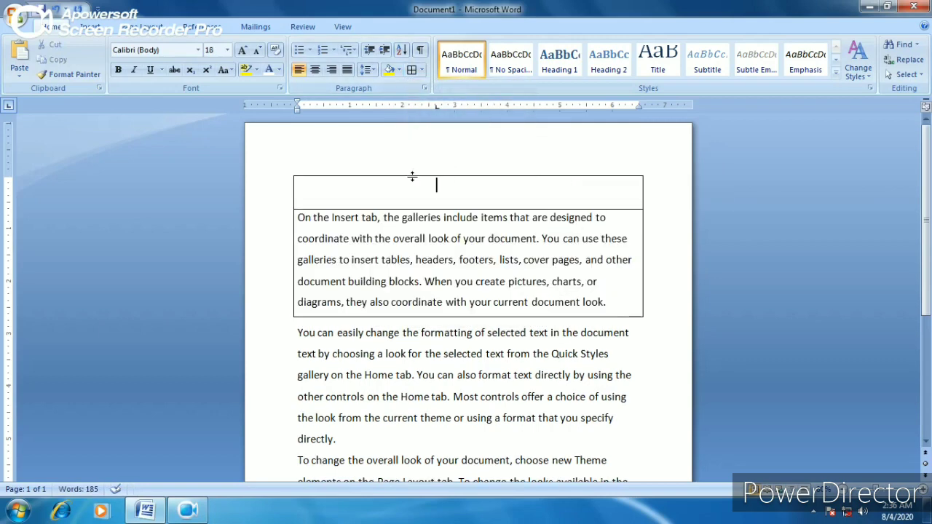
# - Undo both the all-borders and the outside-borders formatting on the first paragraph
pyautogui.hotkey('ctrl', 'z')
pyautogui.hotkey('ctrl', 'z')
pyautogui.click(576, 304)
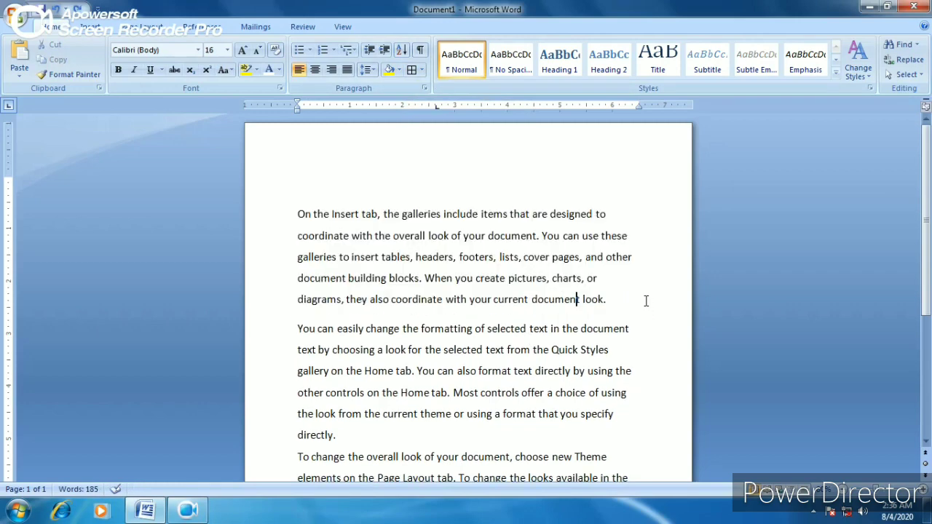
pyautogui.moveTo(646, 301); pyautogui.dragTo(298, 183)
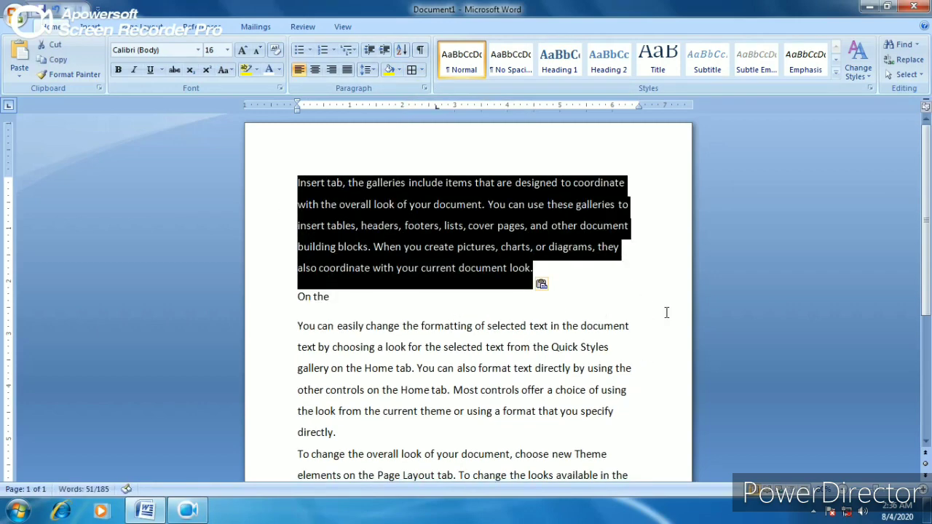
pyautogui.hotkey('ctrl', 'z')
# - Set the whole document's text to single line spacing and deselect it
pyautogui.scroll(-2, 655, 304)
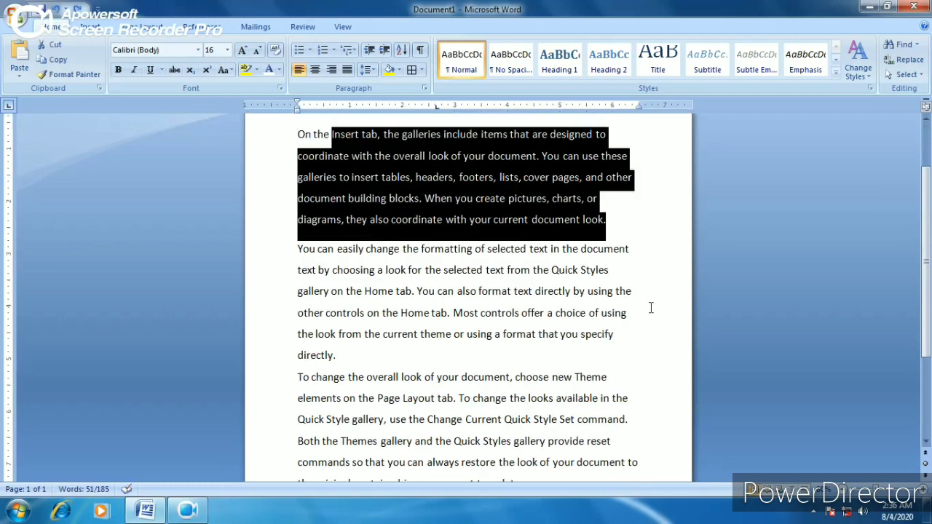
pyautogui.hotkey('ctrl', 'a')
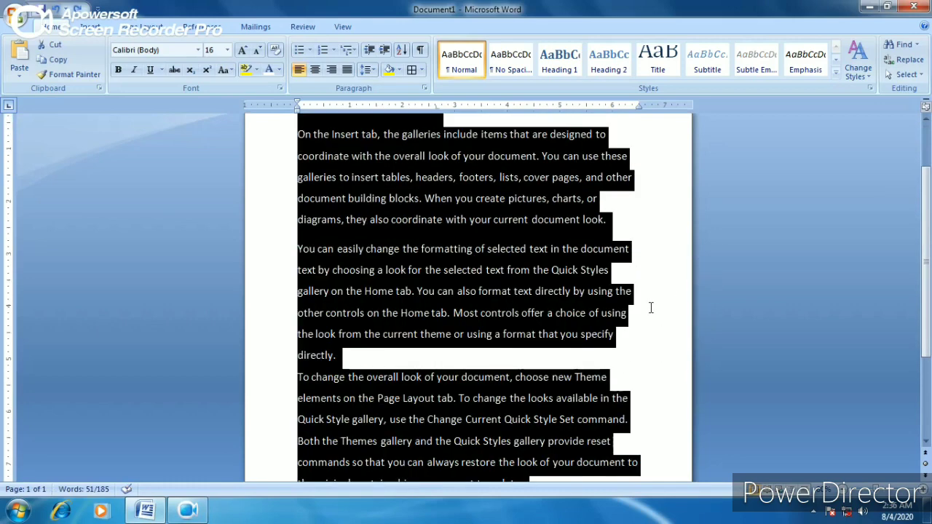
pyautogui.hotkey('ctrl', '1')
pyautogui.click(572, 308)
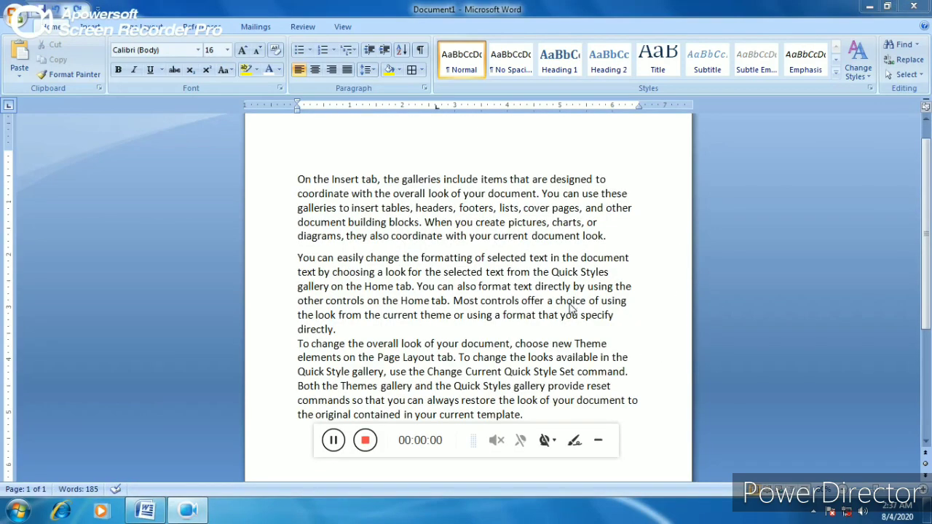
# - Select the three text paragraphs and apply all borders so each one is boxed
pyautogui.click(597, 440)
pyautogui.hotkey('ctrl', 'a')
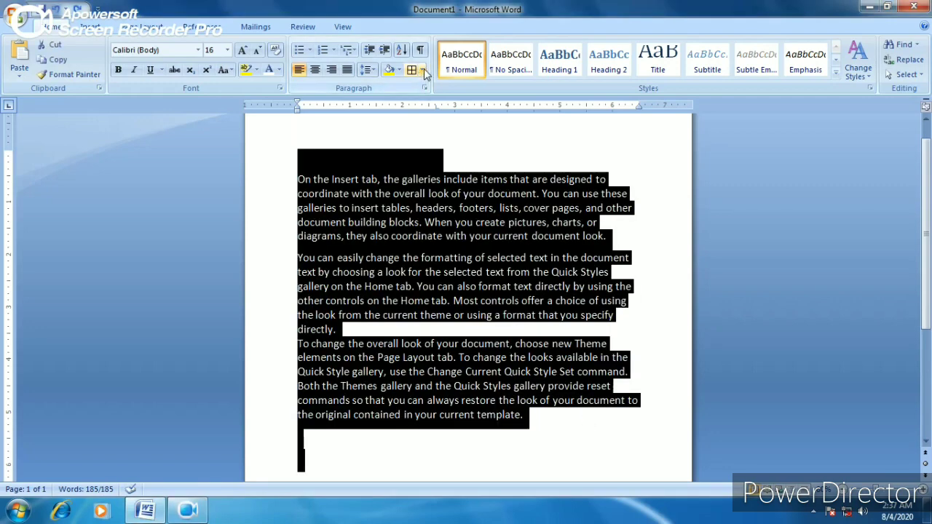
pyautogui.moveTo(537, 412); pyautogui.dragTo(348, 110)
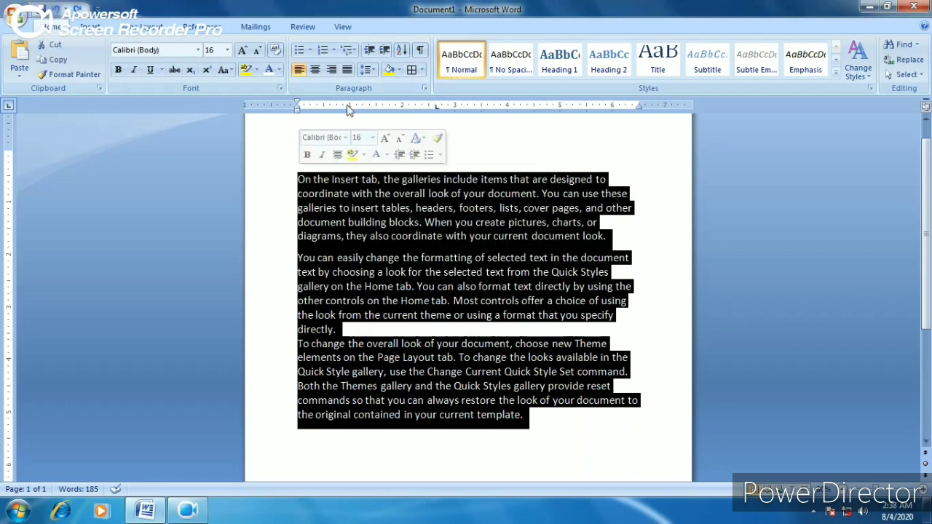
pyautogui.click(422, 70)
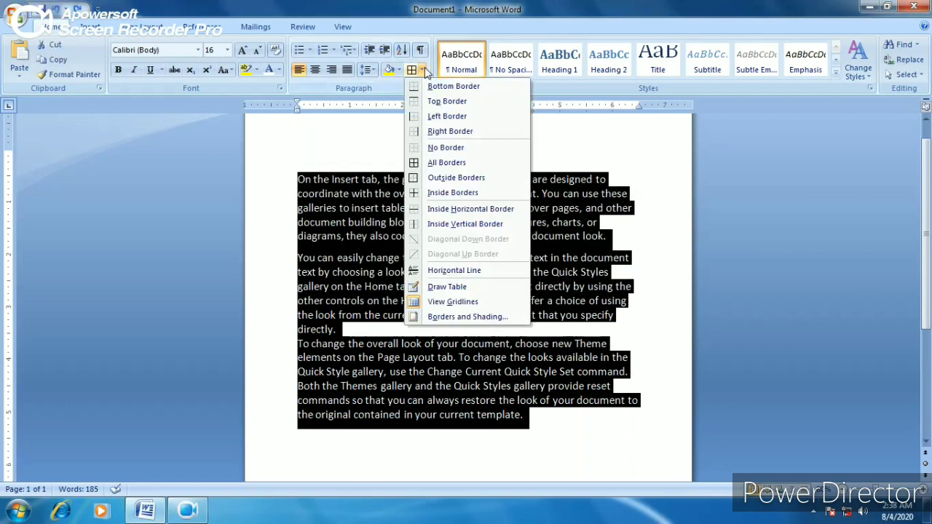
pyautogui.click(446, 162)
pyautogui.click(651, 300)
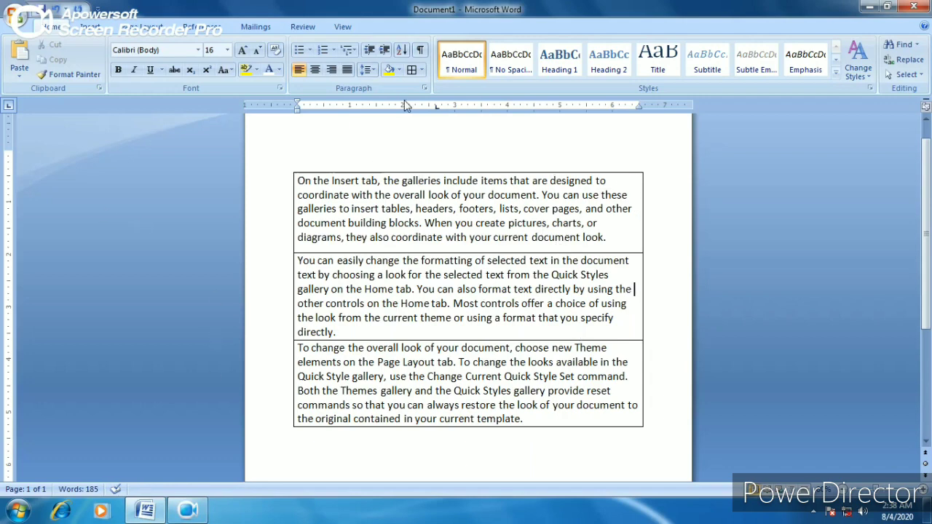
# - Apply a bottom border to the whole text and check the line beneath the last paragraph
pyautogui.hotkey('ctrl', 'a')
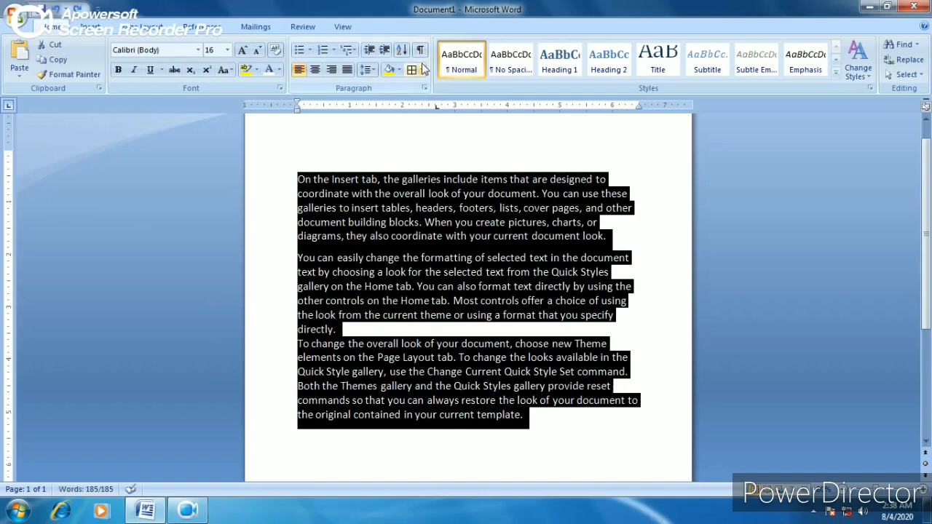
pyautogui.click(421, 68)
pyautogui.click(436, 85)
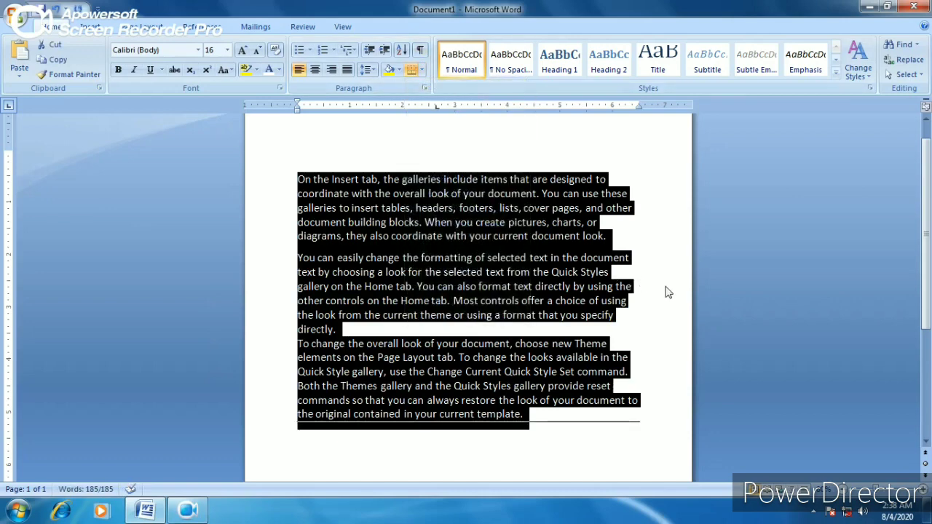
pyautogui.click(668, 292)
pyautogui.scroll(-4, 663, 287)
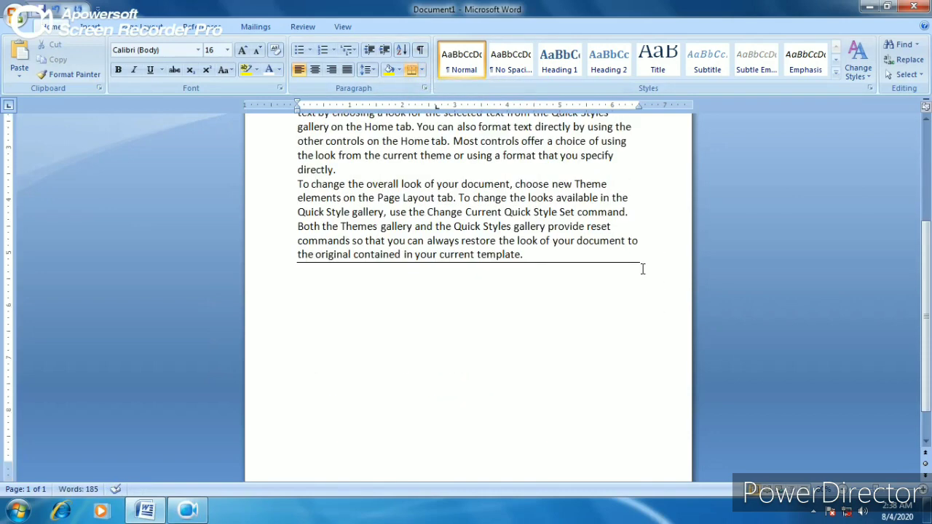
pyautogui.scroll(5, 415, 302)
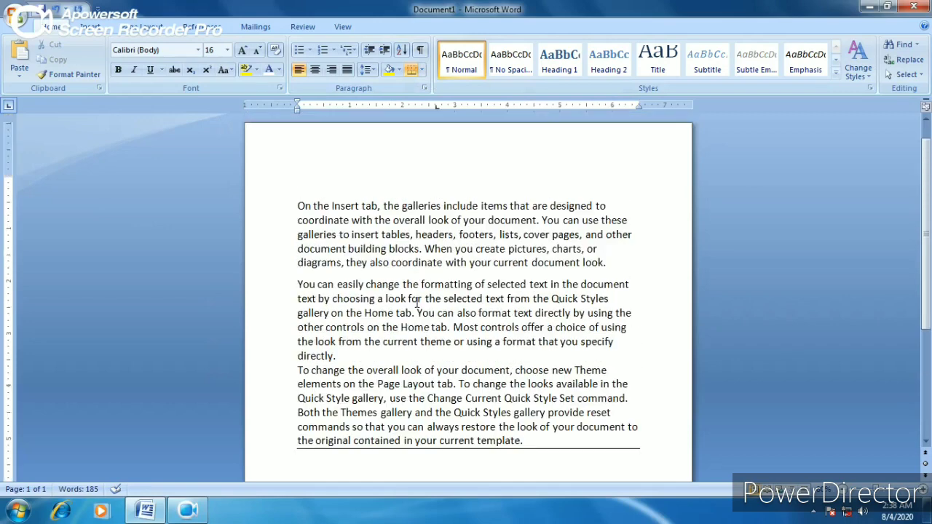
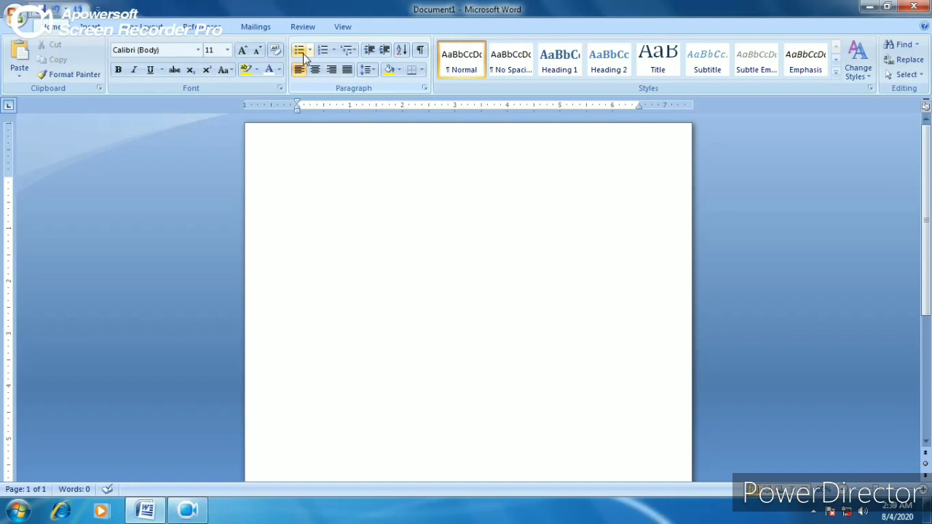
# - Start a bulleted list at 13 pt in the blank document and enter "Apple" as the first item
pyautogui.hotkey('ctrl', ']')
pyautogui.hotkey('ctrl', ']')
pyautogui.click(301, 52)
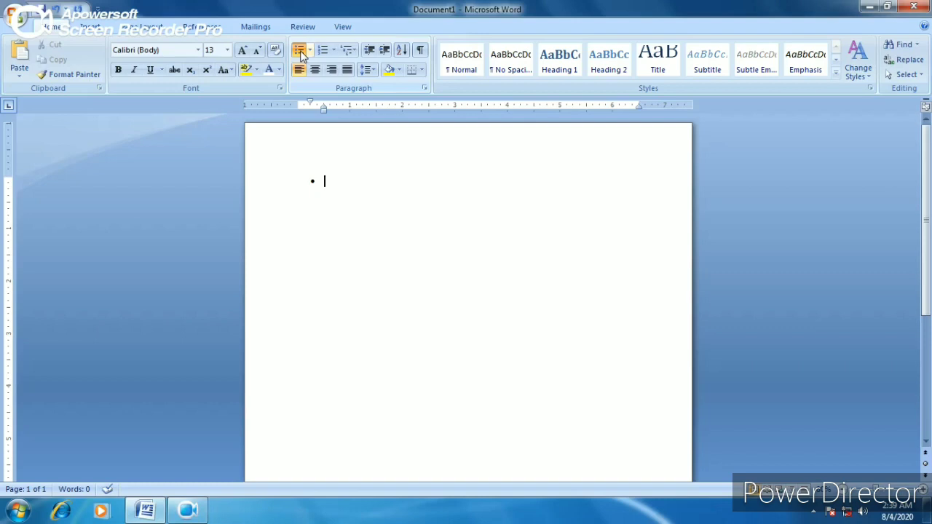
pyautogui.write('Apple')
# - Enlarge the "Apple" bullet item to 31 pt and place the cursor after it
pyautogui.hotkey('ctrl', 'a')
pyautogui.hotkey('ctrl', ']')
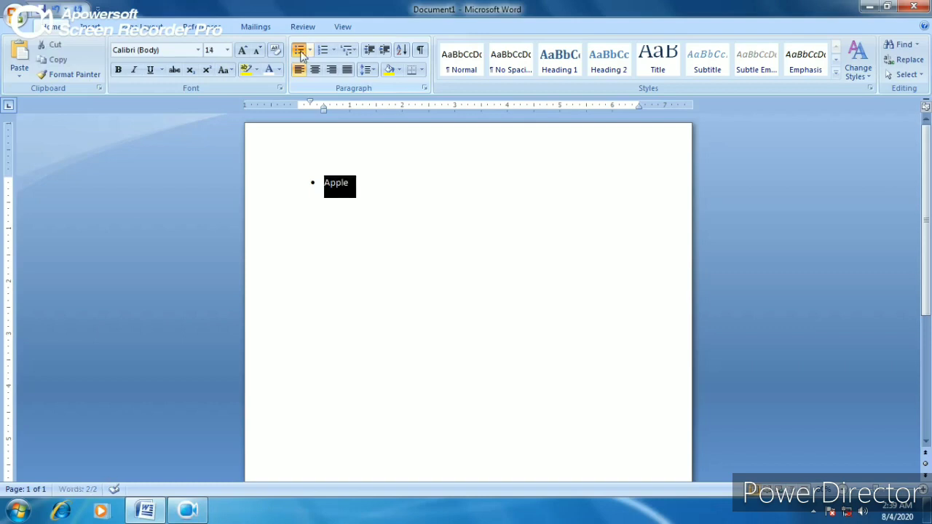
pyautogui.hotkey('ctrl', ']')
pyautogui.hotkey('ctrl', ']')
pyautogui.hotkey('ctrl', ']')
pyautogui.hotkey('ctrl', ']')
pyautogui.hotkey('ctrl', ']')
pyautogui.hotkey('ctrl', ']')
pyautogui.hotkey('ctrl', ']')
pyautogui.hotkey('ctrl', ']')
pyautogui.hotkey('ctrl', ']')
pyautogui.hotkey('ctrl', ']')
pyautogui.hotkey('ctrl', ']')
pyautogui.hotkey('ctrl', ']')
pyautogui.hotkey('ctrl', ']')
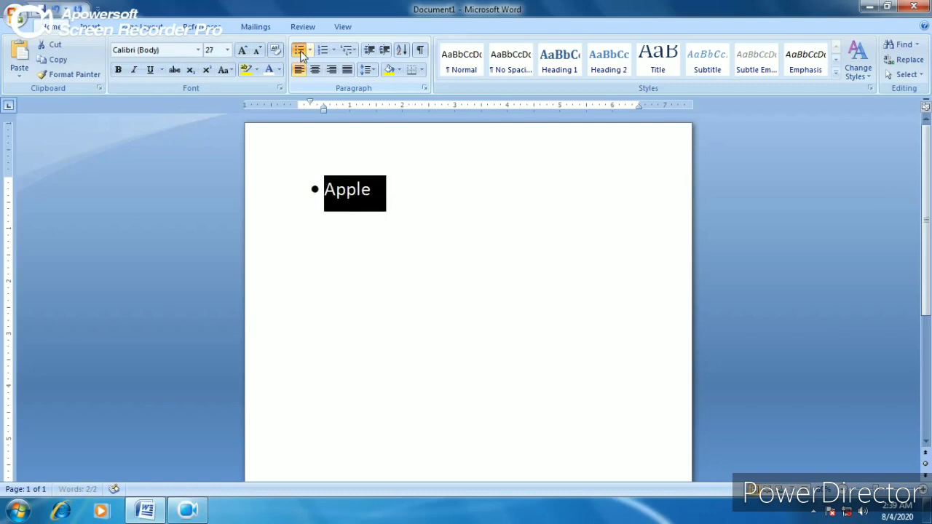
pyautogui.hotkey('ctrl', ']')
pyautogui.hotkey('ctrl', ']')
pyautogui.hotkey('ctrl', ']')
pyautogui.hotkey('ctrl', ']')
pyautogui.press('Right')
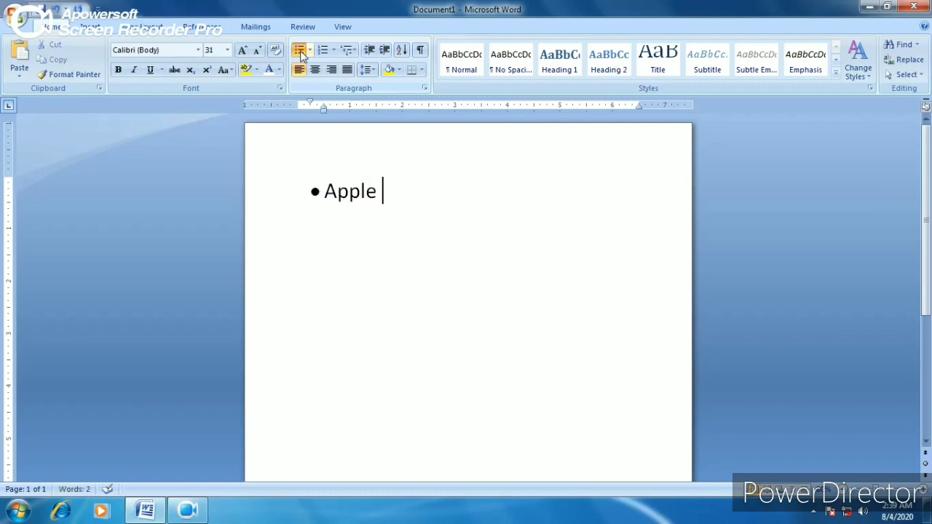
# - Add the bullet items "Banana", "Table" and "Kdfd" below "Apple", followed by an empty bullet
pyautogui.press('Return')
pyautogui.write('banana')
pyautogui.press('Return')
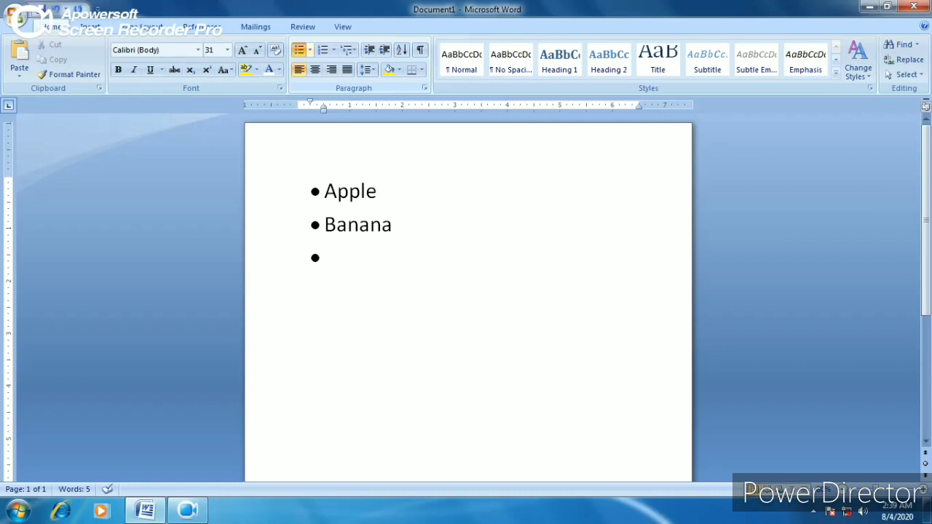
pyautogui.write('tabr')
pyautogui.press('BackSpace')
pyautogui.write('le')
pyautogui.press('Return')
pyautogui.write('kd')
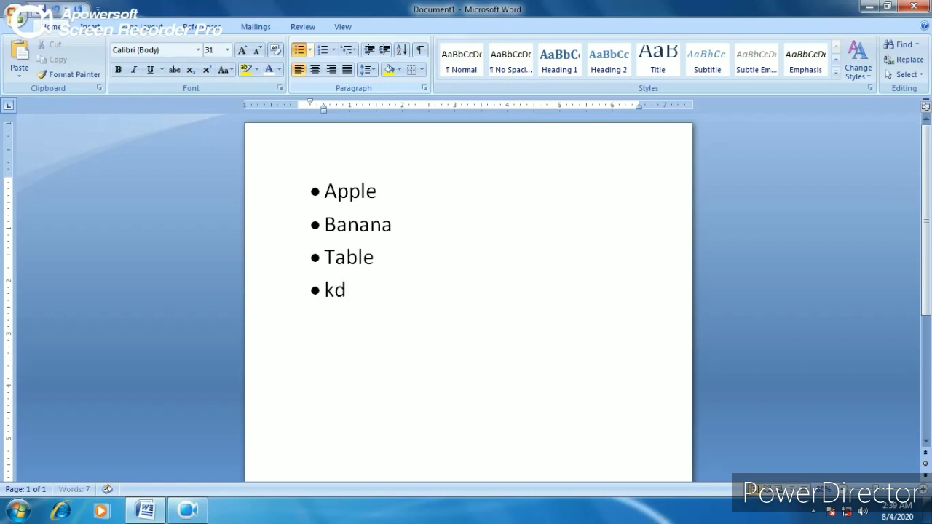
pyautogui.write('fd')
pyautogui.press('Return')
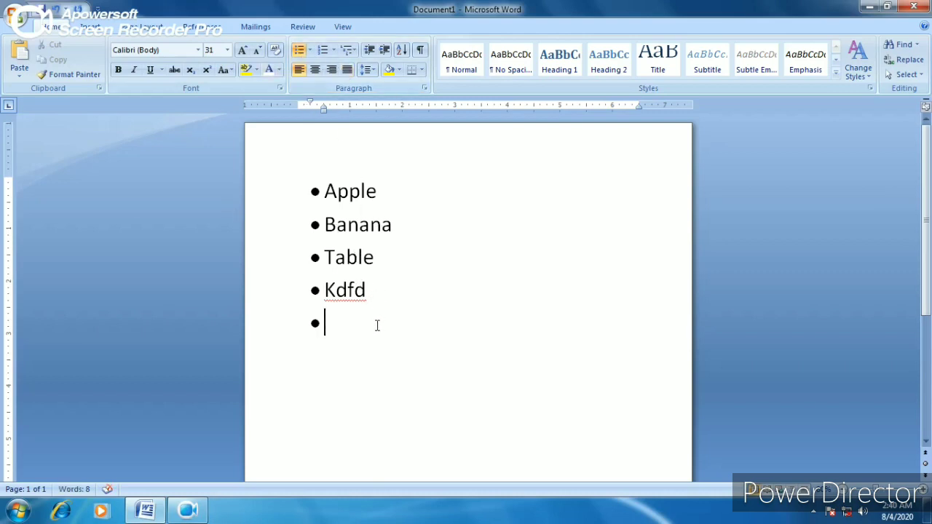
# - Change the bullets of the four list items from "Apple" to "Kdfd" to check marks
pyautogui.moveTo(377, 325); pyautogui.dragTo(334, 183)
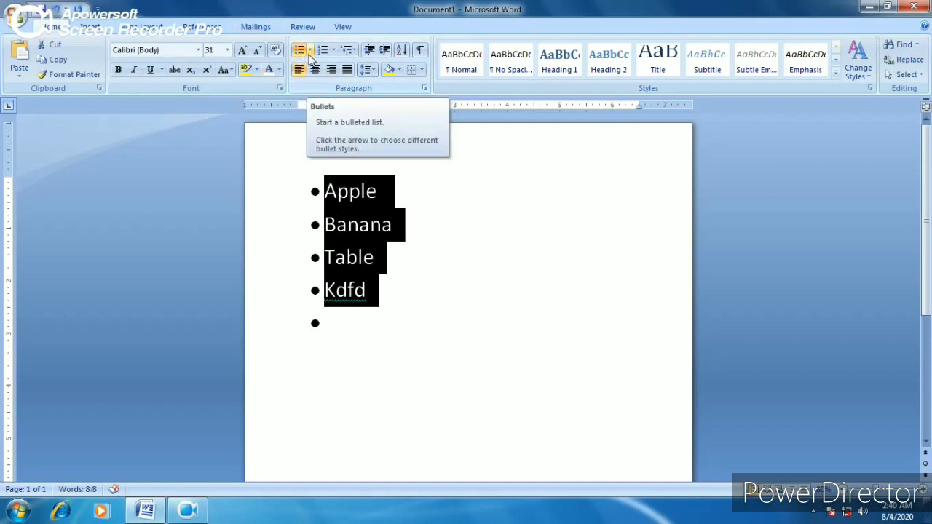
pyautogui.click(311, 50)
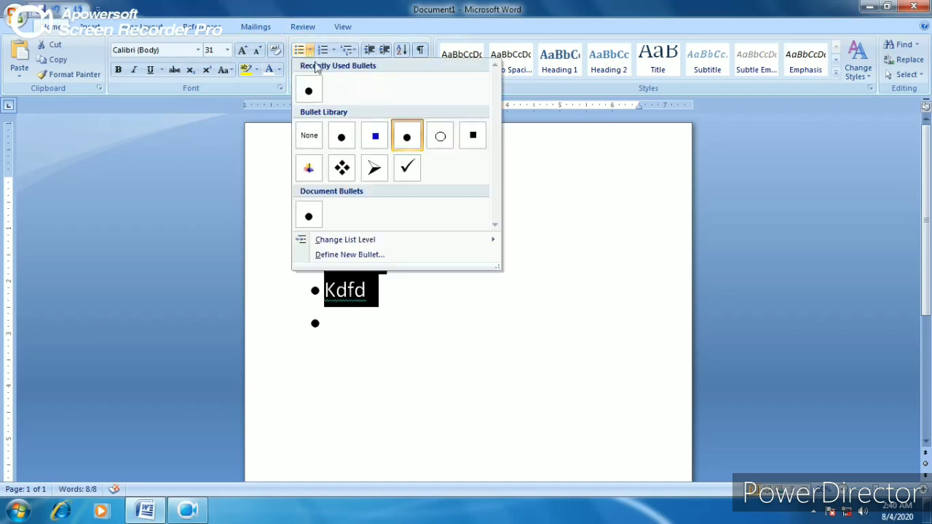
pyautogui.click(410, 172)
pyautogui.click(445, 266)
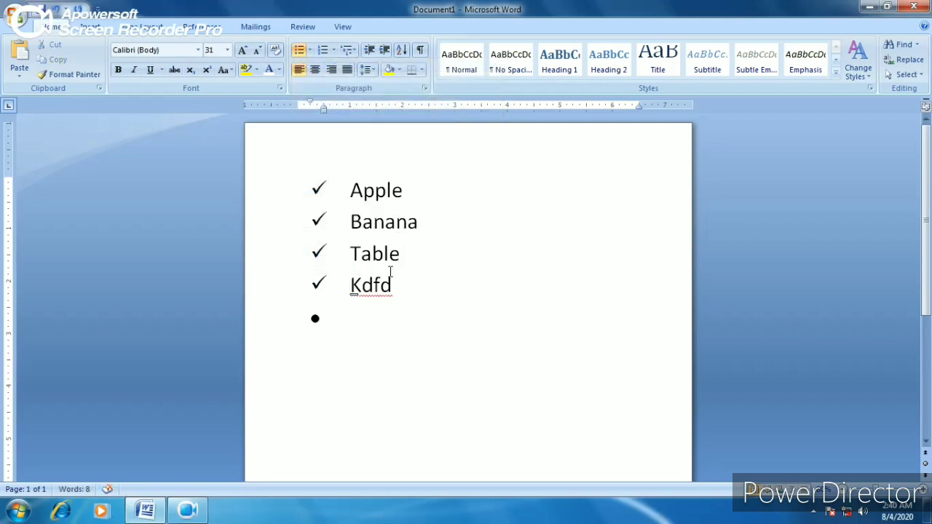
# - Turn the four items from "Apple" to "Kdfd" into a numbered list in the 1., 2., 3. format
pyautogui.moveTo(393, 290); pyautogui.dragTo(313, 156)
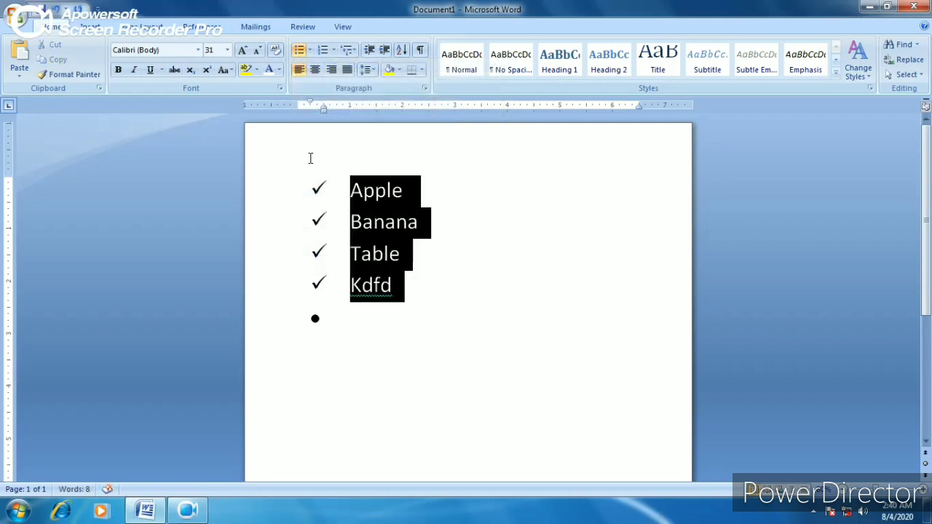
pyautogui.click(310, 49)
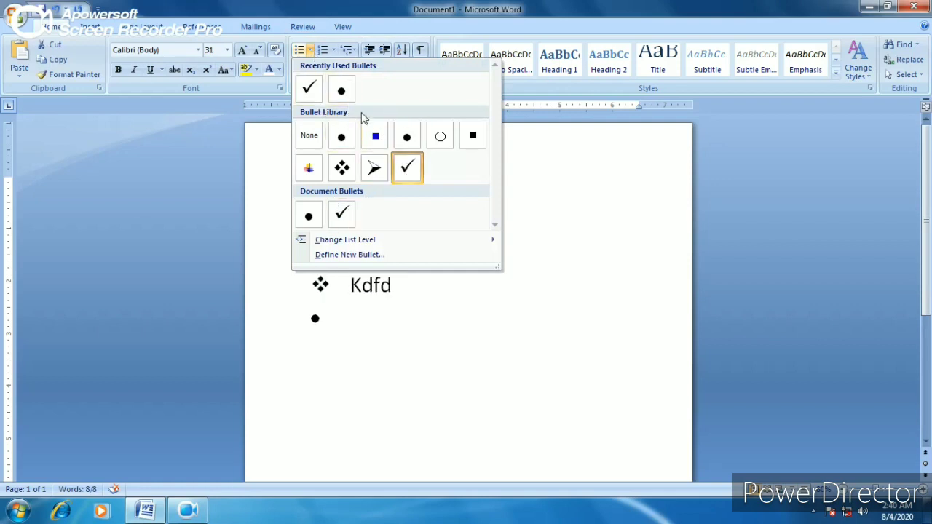
pyautogui.click(506, 253)
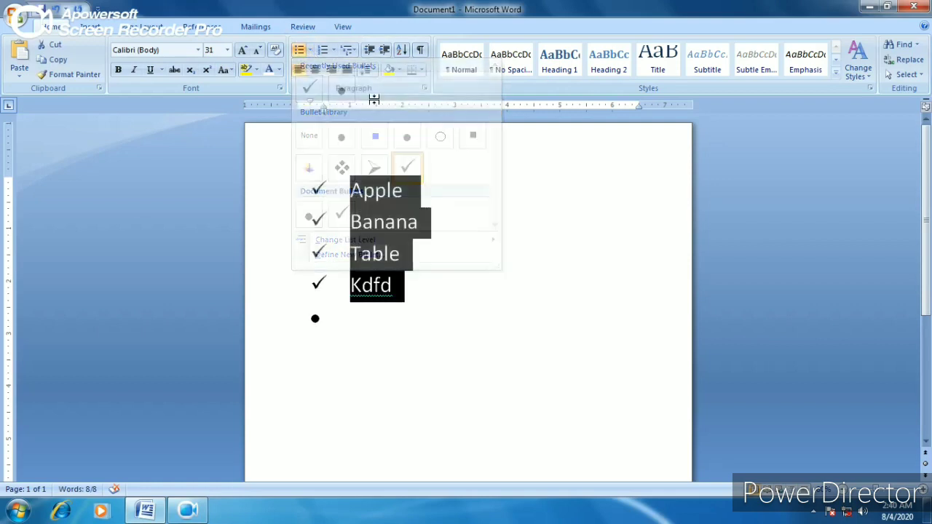
pyautogui.click(333, 50)
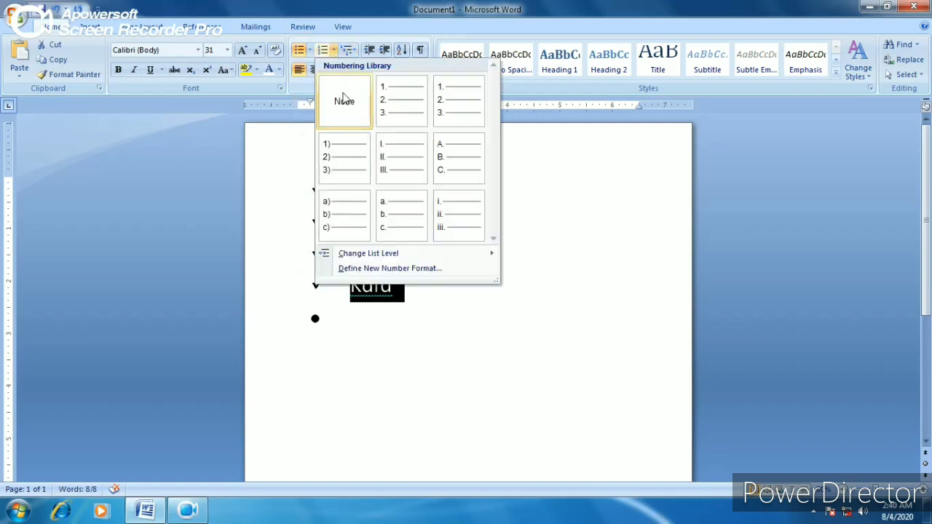
pyautogui.click(401, 110)
pyautogui.click(428, 246)
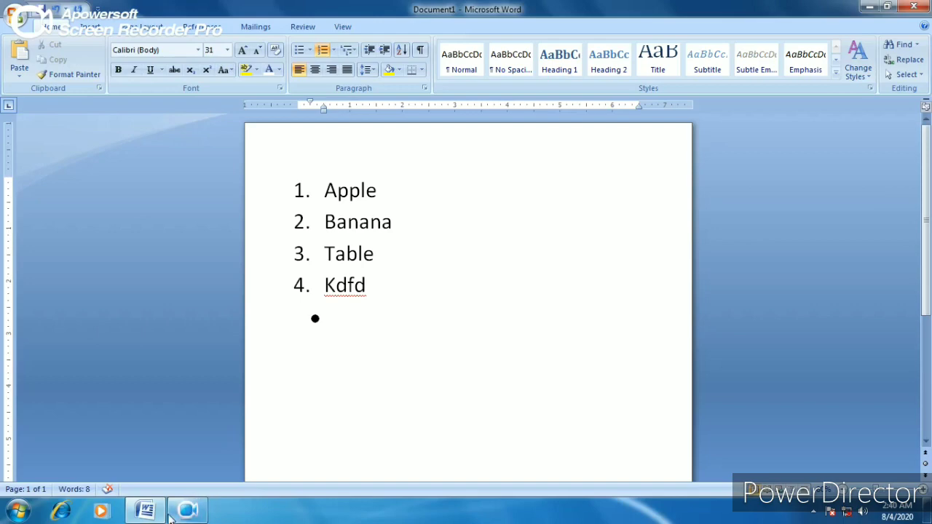
pyautogui.moveTo(185, 515)
pyautogui.click(187, 514)
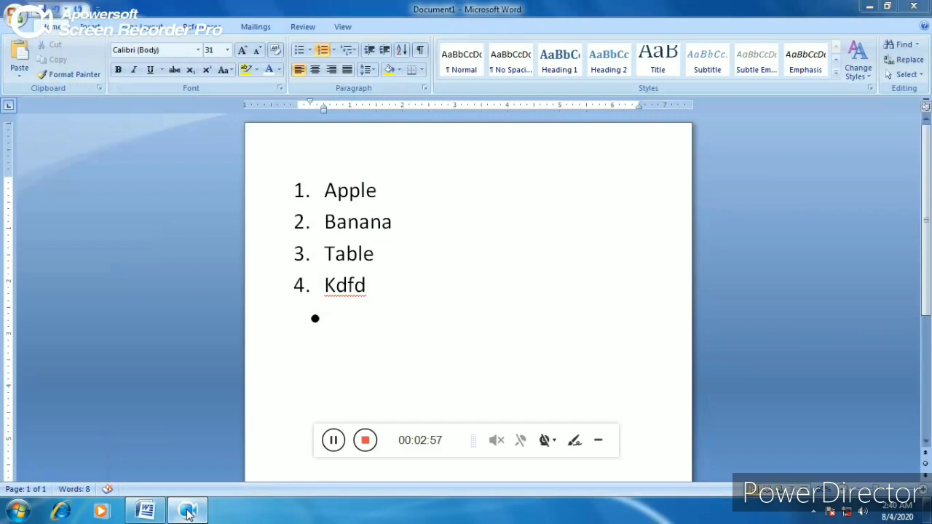
pyautogui.click(365, 441)
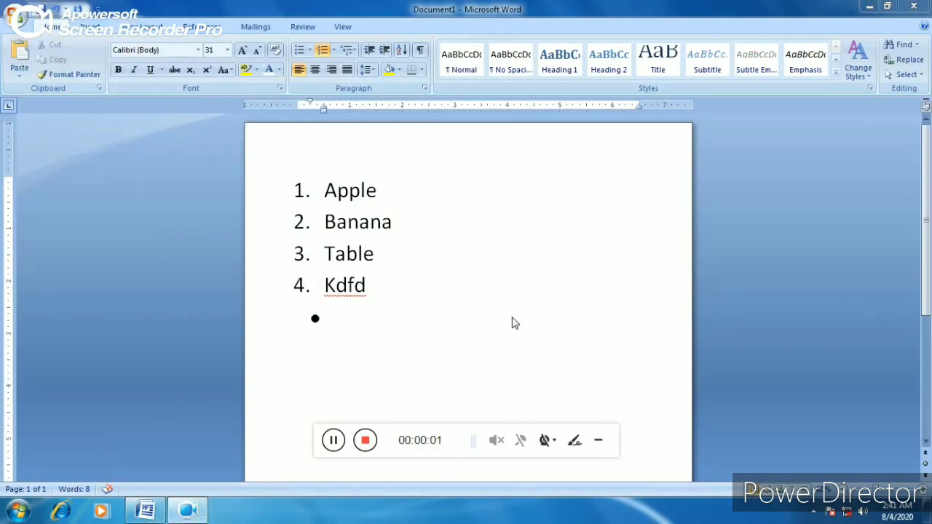
pyautogui.click(597, 443)
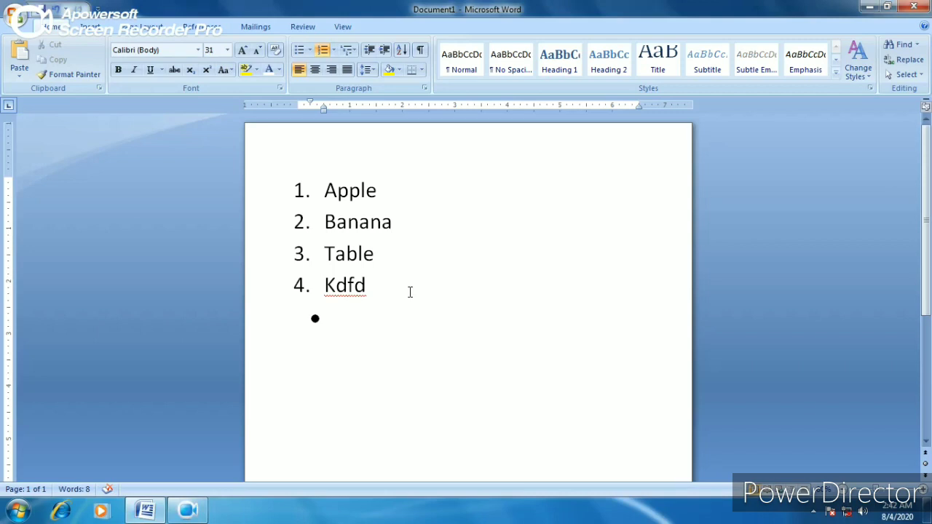
# - Change the numbering of the four list items to the capital-letter A., B., C. format
pyautogui.moveTo(400, 292); pyautogui.dragTo(308, 189)
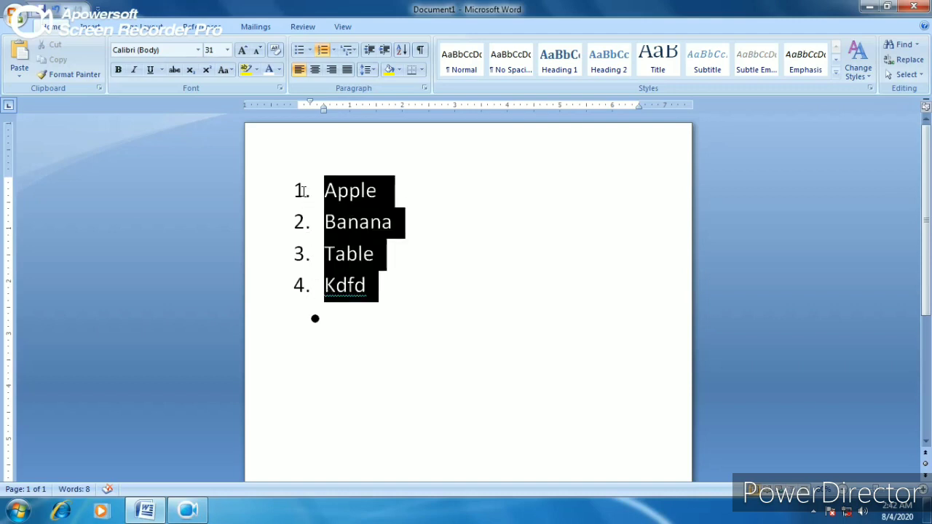
pyautogui.click(334, 53)
pyautogui.click(334, 53)
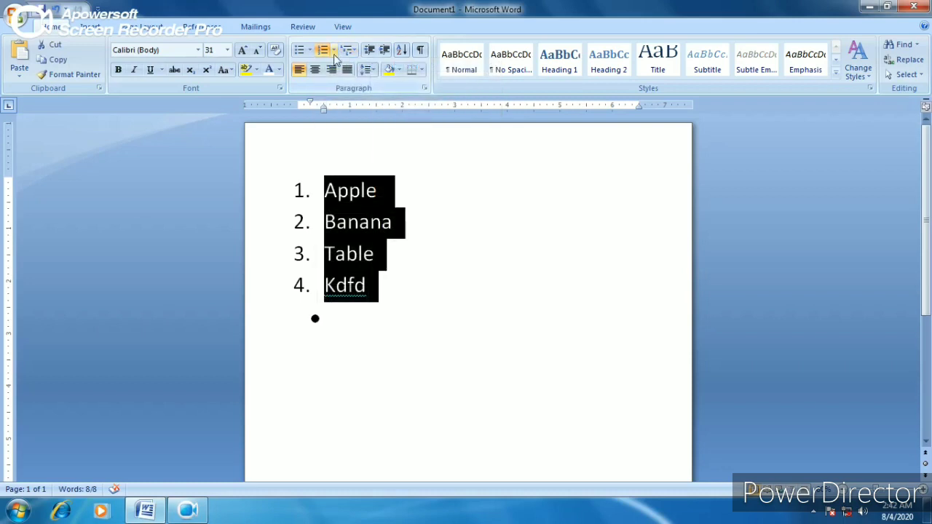
pyautogui.click(334, 53)
pyautogui.click(334, 53)
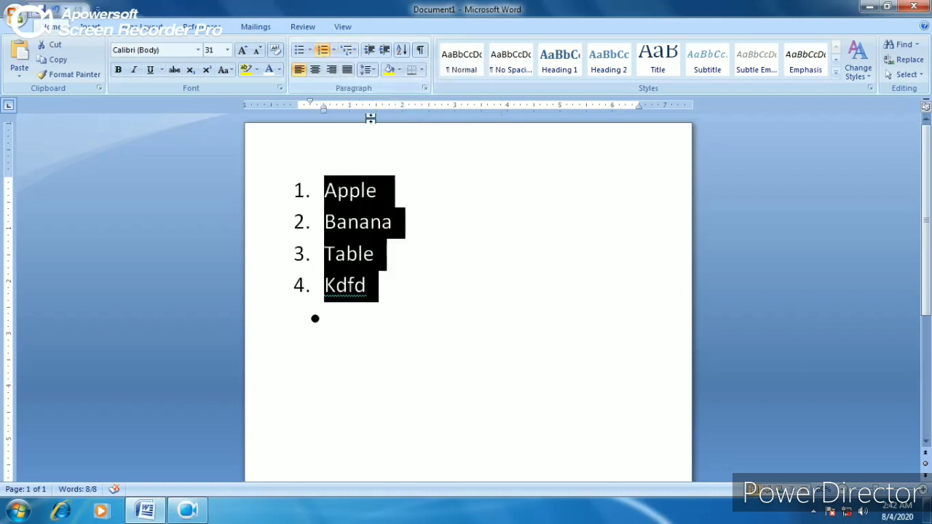
pyautogui.click(334, 52)
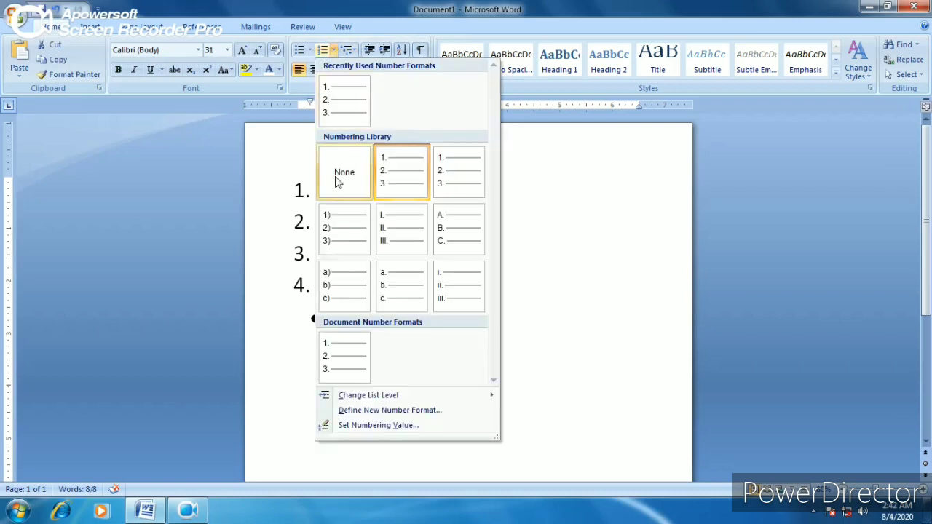
pyautogui.click(456, 225)
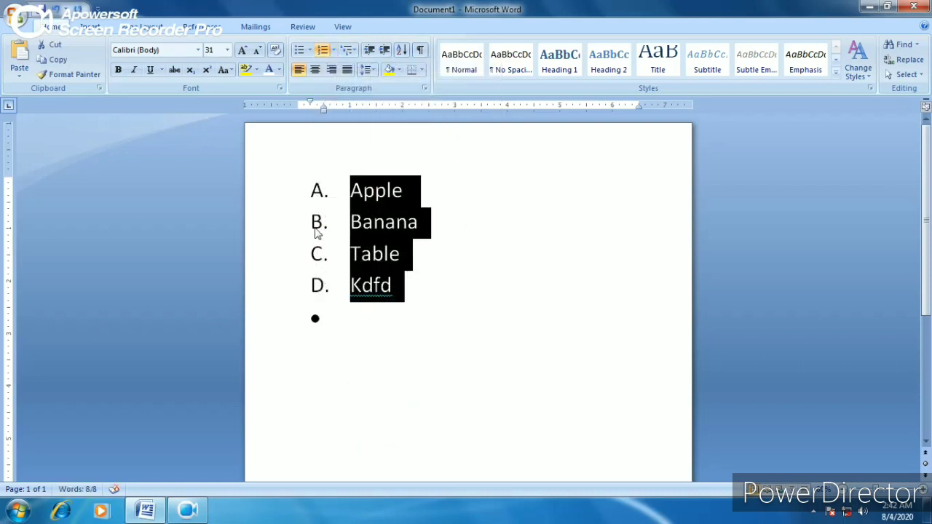
pyautogui.click(457, 304)
pyautogui.moveTo(424, 287); pyautogui.dragTo(303, 210)
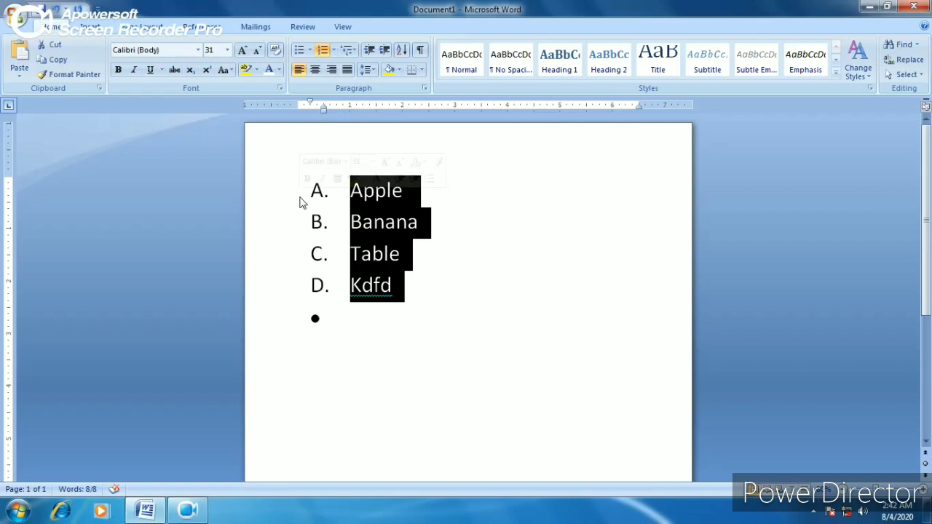
pyautogui.click(310, 50)
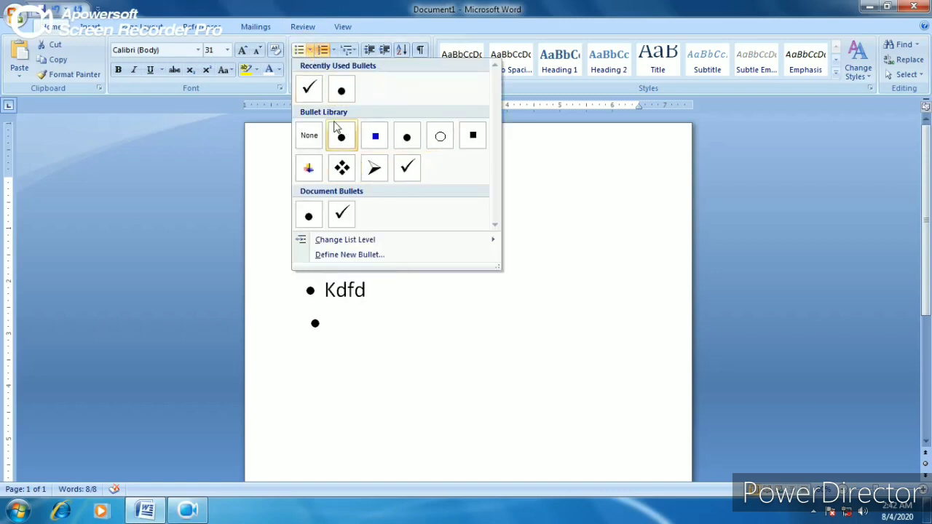
pyautogui.click(437, 294)
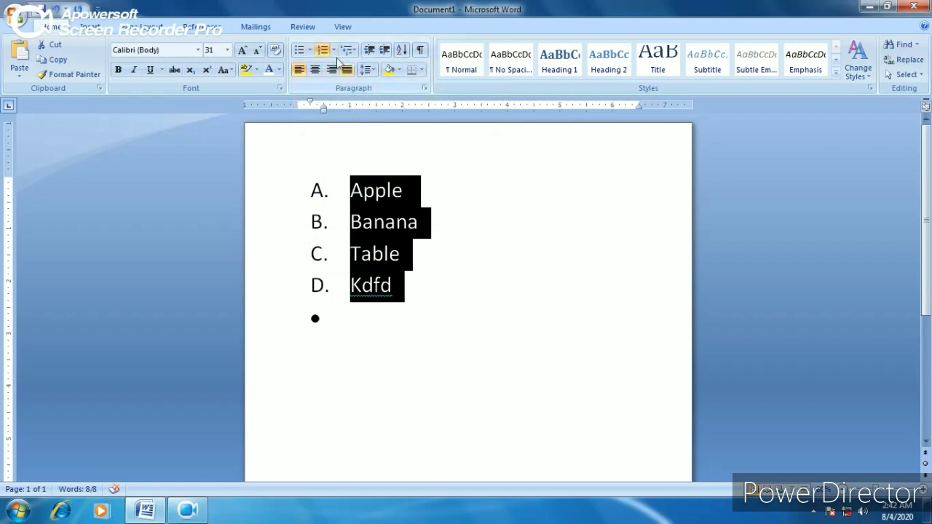
pyautogui.click(449, 271)
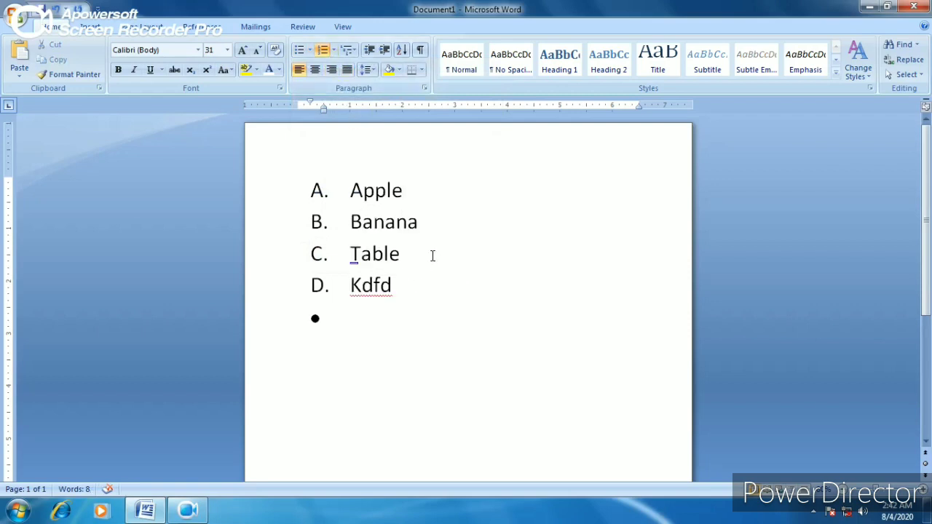
# - Delete the entire list and enter the text "computr" in the empty document
pyautogui.hotkey('ctrl', 'a')
pyautogui.press('Delete')
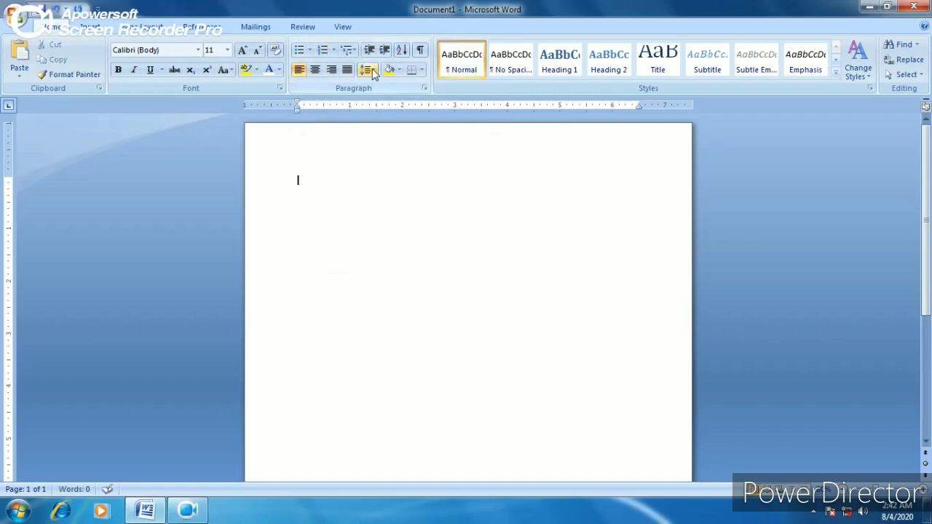
pyautogui.write('computr')
# - Enlarge the word "computr" to 25 pt and place the cursor after it
pyautogui.hotkey('ctrl', 'a')
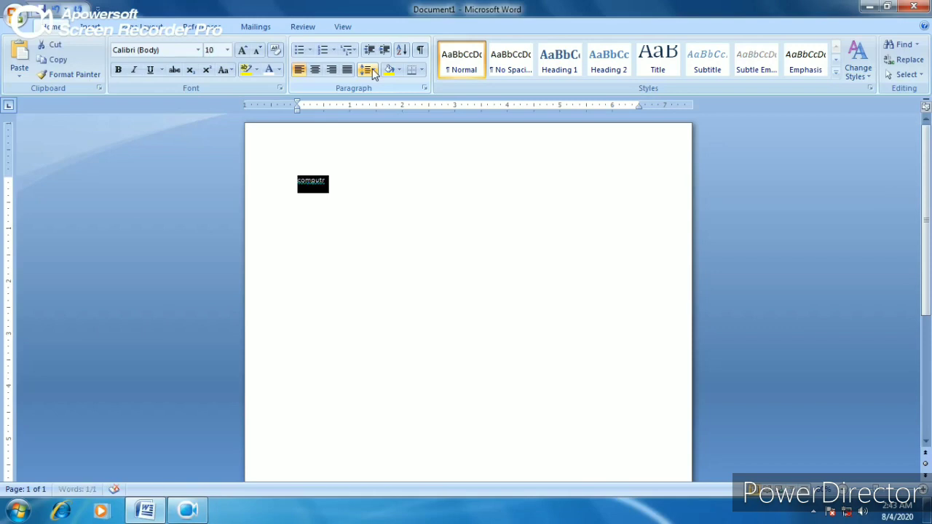
pyautogui.hotkey('ctrl', ']')
pyautogui.hotkey('ctrl', ']')
pyautogui.hotkey('ctrl', ']')
pyautogui.hotkey('ctrl', ']')
pyautogui.hotkey('ctrl', ']')
pyautogui.hotkey('ctrl', ']')
pyautogui.hotkey('ctrl', ']')
pyautogui.hotkey('ctrl', ']')
pyautogui.hotkey('ctrl', ']')
pyautogui.hotkey('ctrl', ']')
pyautogui.hotkey('ctrl', ']')
pyautogui.hotkey('ctrl', ']')
pyautogui.hotkey('ctrl', ']')
pyautogui.hotkey('ctrl', ']')
pyautogui.press('Right')
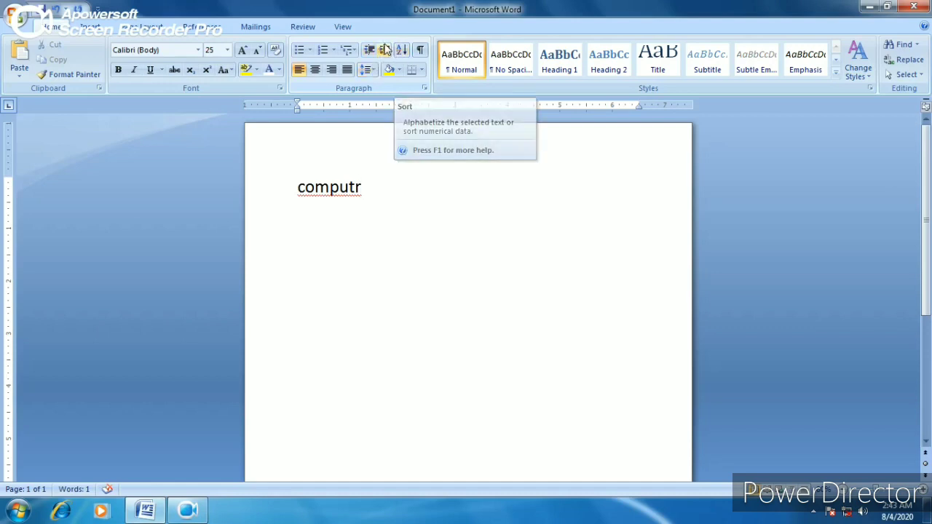
# - Increase the indent of the "computr" paragraph by four levels
pyautogui.click(386, 57)
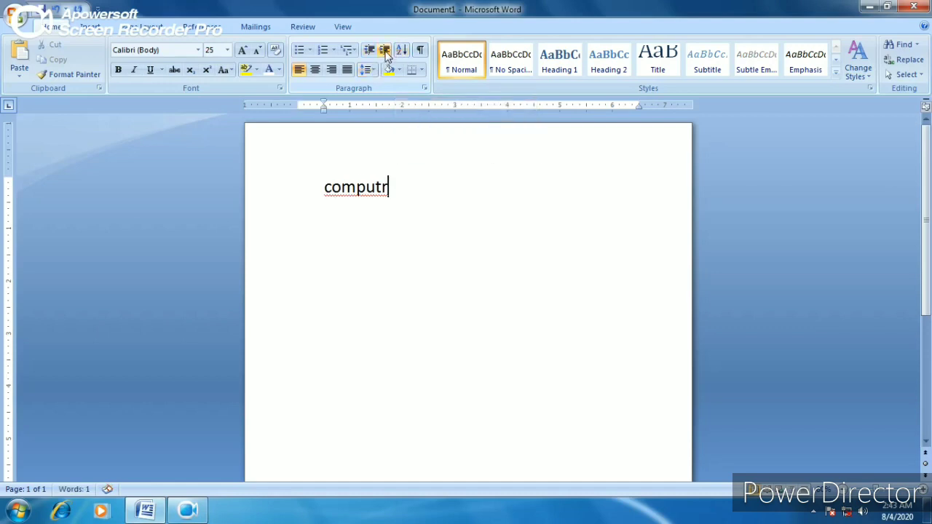
pyautogui.click(386, 57)
pyautogui.click(386, 57)
pyautogui.click(386, 57)
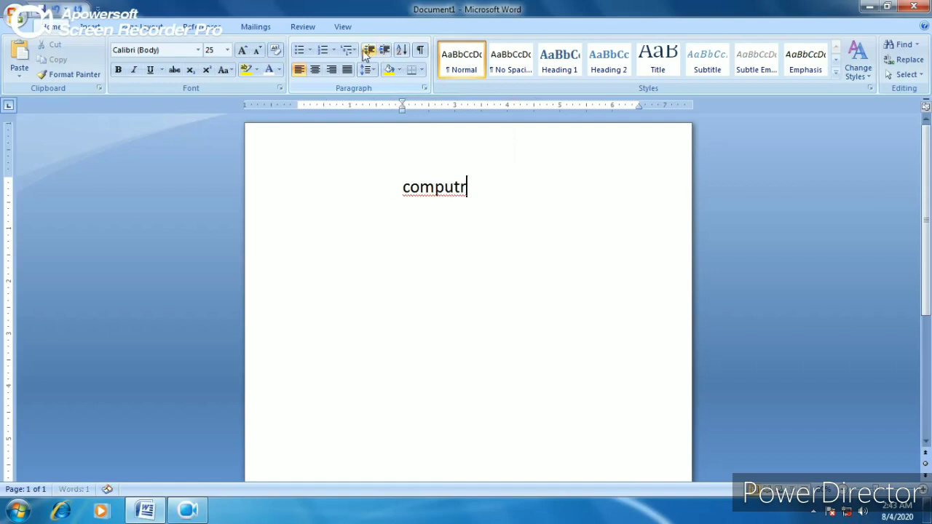
# - Decrease the indent of the "computr" paragraph by four levels, back to the left margin
pyautogui.click(369, 53)
pyautogui.click(369, 53)
pyautogui.click(369, 52)
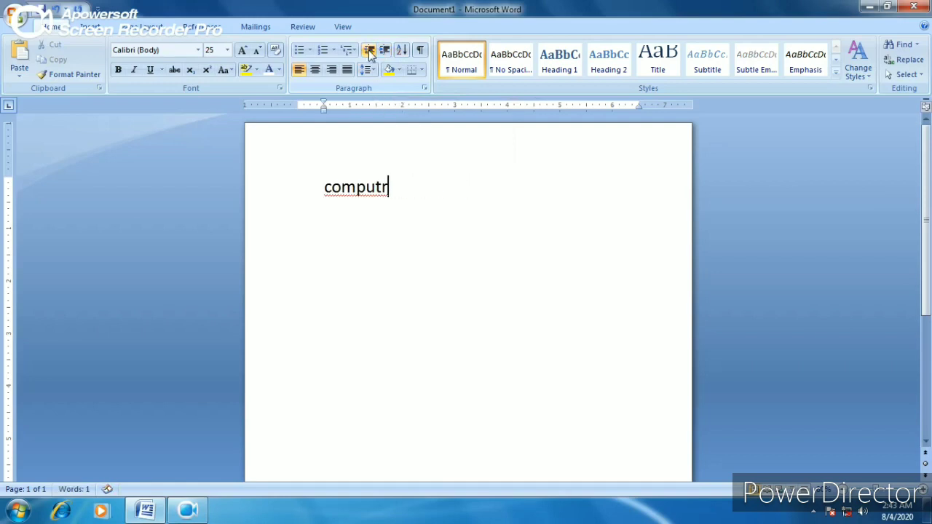
pyautogui.click(369, 52)
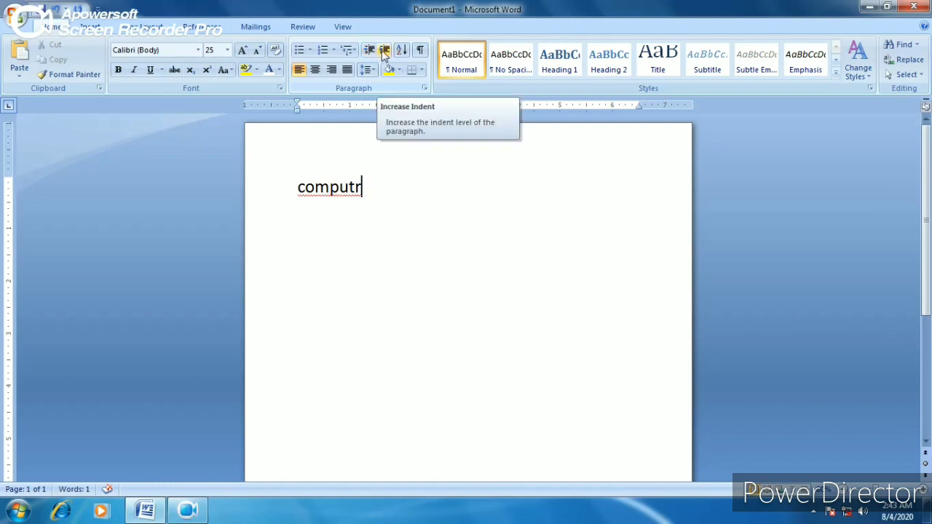
# - Increase the indent of the "computr" paragraph by three levels
pyautogui.click(384, 55)
pyautogui.click(385, 55)
pyautogui.click(384, 54)
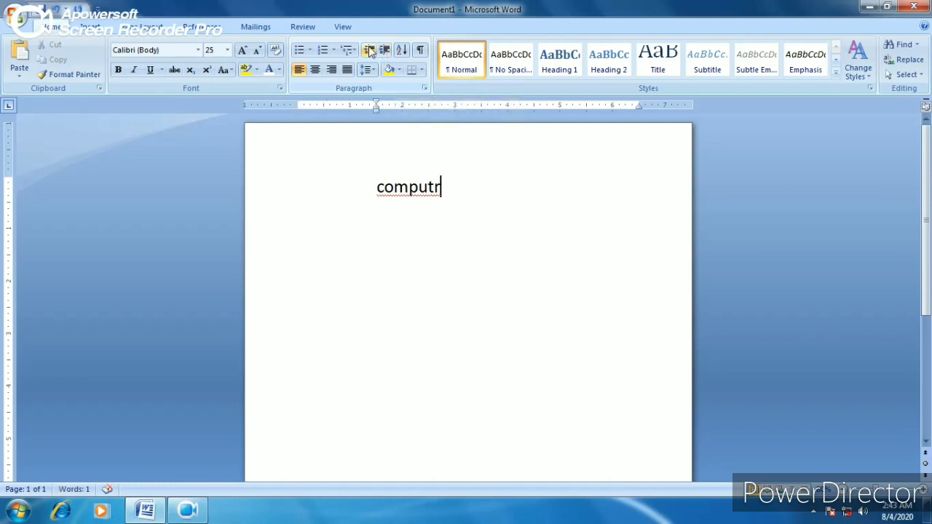
# - Decrease the indent of the "computr" paragraph by three levels, back to the left margin
pyautogui.click(369, 51)
pyautogui.click(369, 51)
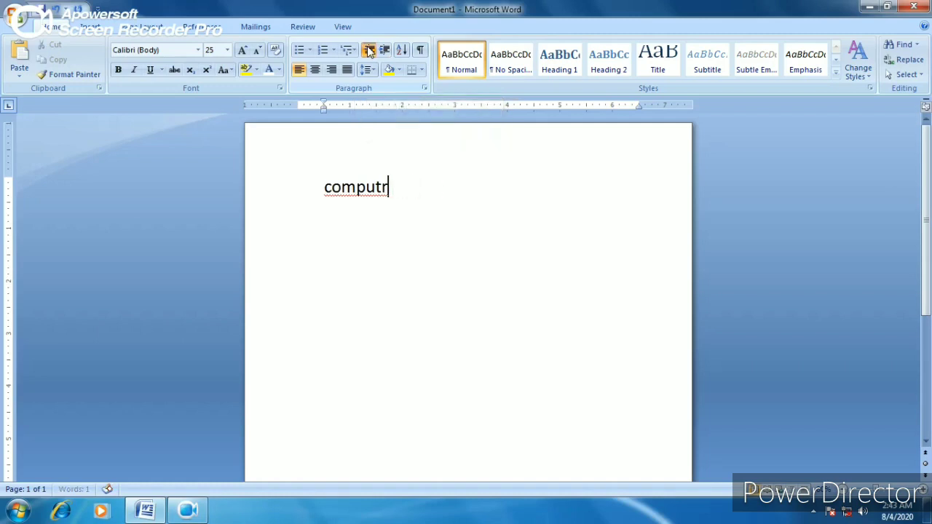
pyautogui.click(369, 51)
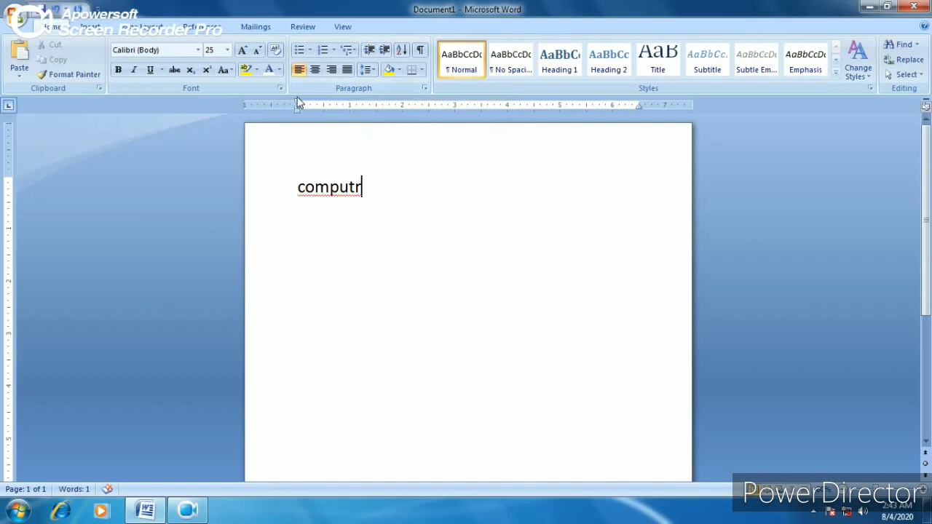
# - Increase the indent of the "computr" paragraph by five levels, to 2.5 on the ruler
pyautogui.click(386, 51)
pyautogui.click(385, 50)
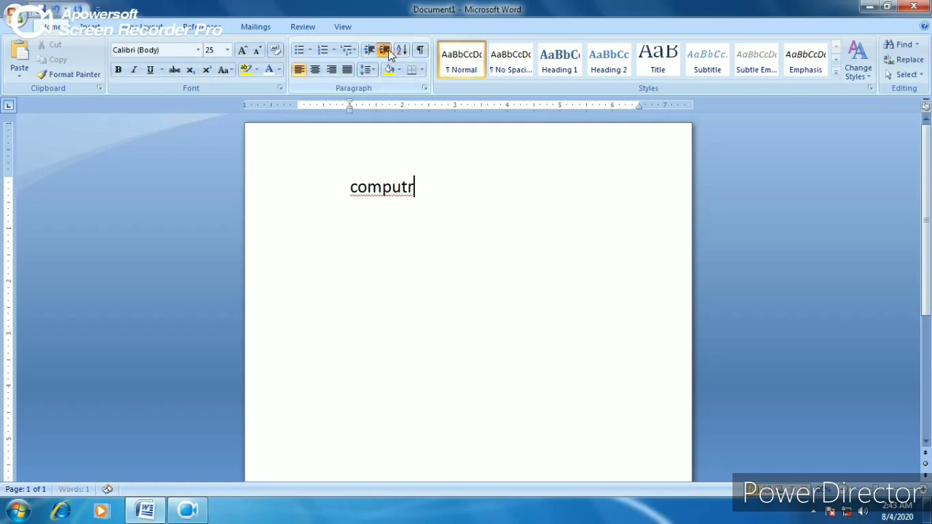
pyautogui.click(385, 50)
pyautogui.click(385, 50)
pyautogui.click(385, 50)
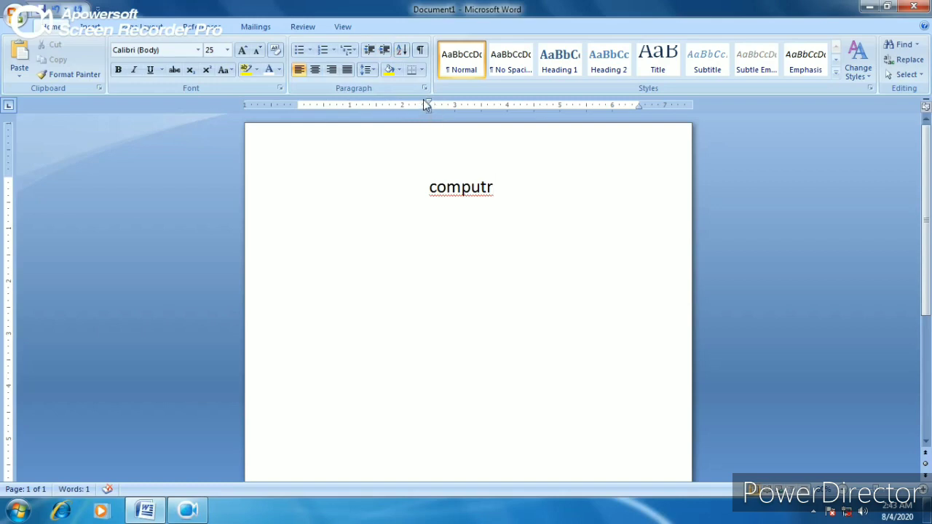
# - Decrease the indent of the "computr" paragraph by five levels, back to the left margin
pyautogui.click(370, 51)
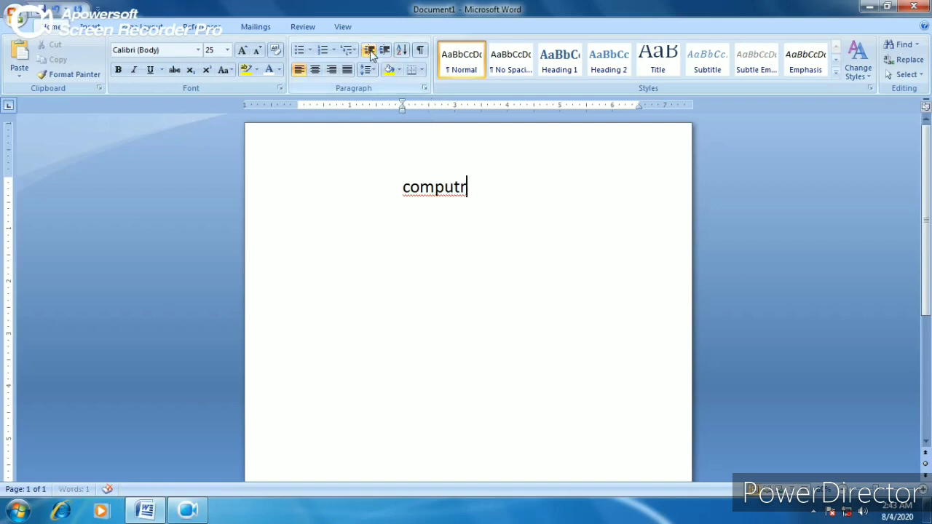
pyautogui.click(370, 50)
pyautogui.click(370, 51)
pyautogui.click(370, 51)
pyautogui.click(370, 51)
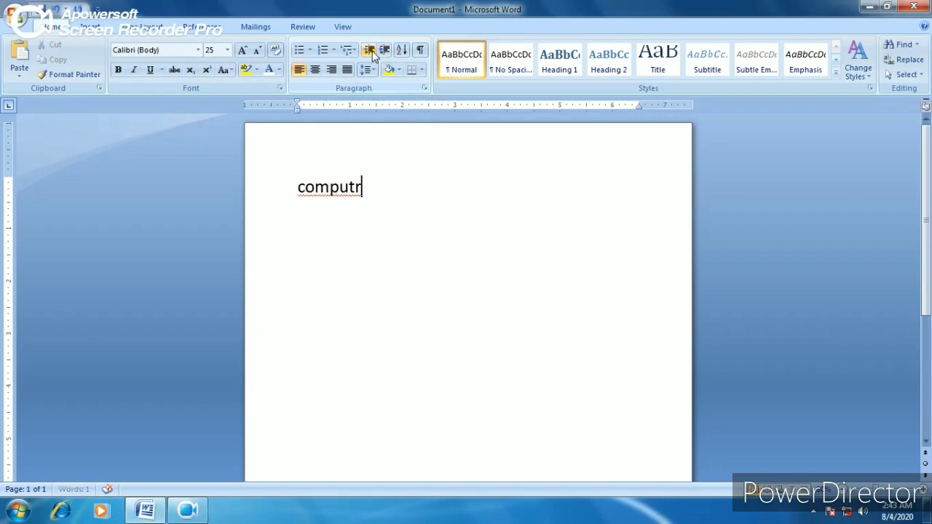
# - Delete the "computr" paragraph so that the document is empty
pyautogui.hotkey('ctrl', 'a')
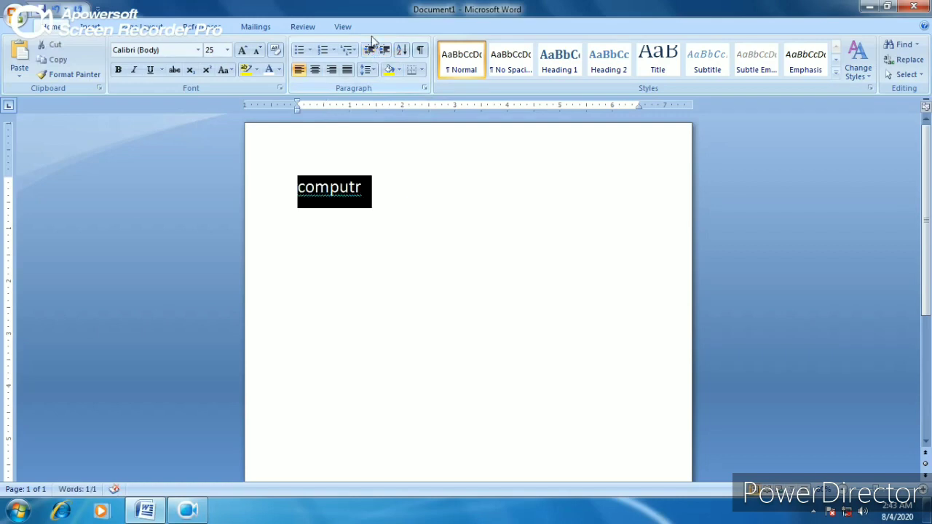
pyautogui.press('Delete')
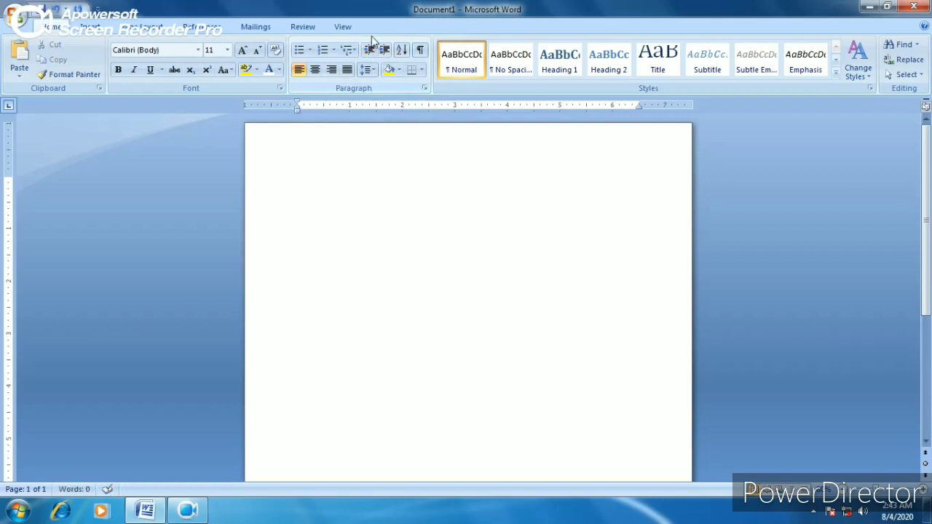
pyautogui.press('BackSpace')
# - Enter a list of seven first names in 16-point text, one per line, ending with a blank line
pyautogui.write('d')
pyautogui.write('pak')
pyautogui.press('Return')
pyautogui.write('mohit')
pyautogui.press('Return')
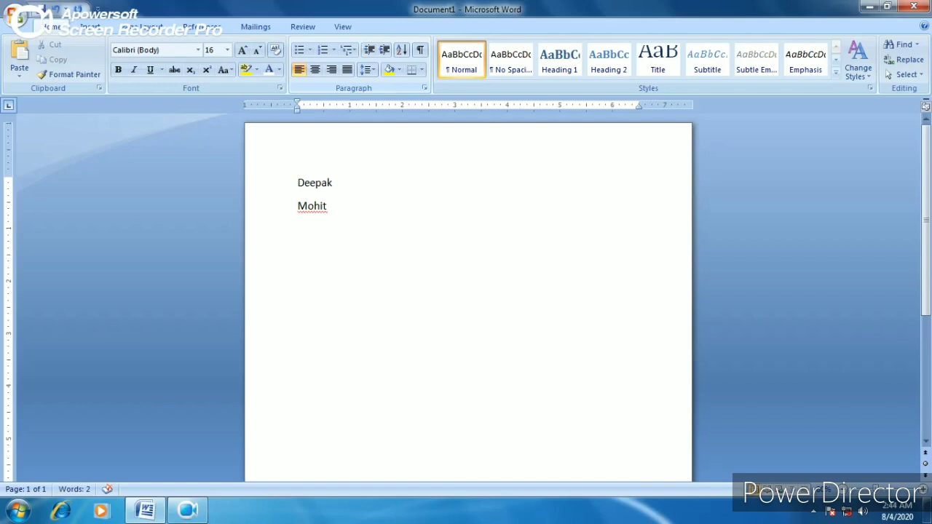
pyautogui.write('aarti')
pyautogui.press('Return')
pyautogui.write('bharti')
pyautogui.press('Return')
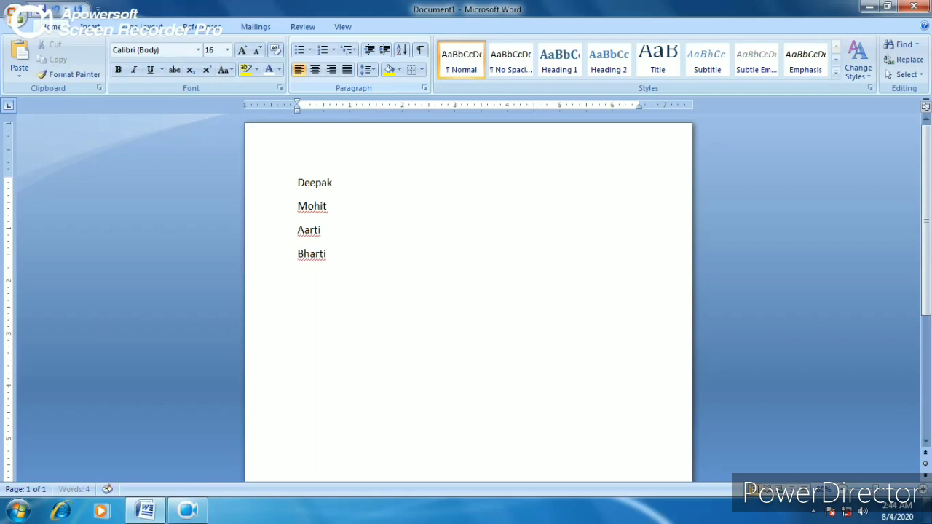
pyautogui.write('manu')
pyautogui.press('Return')
pyautogui.write('rakhi')
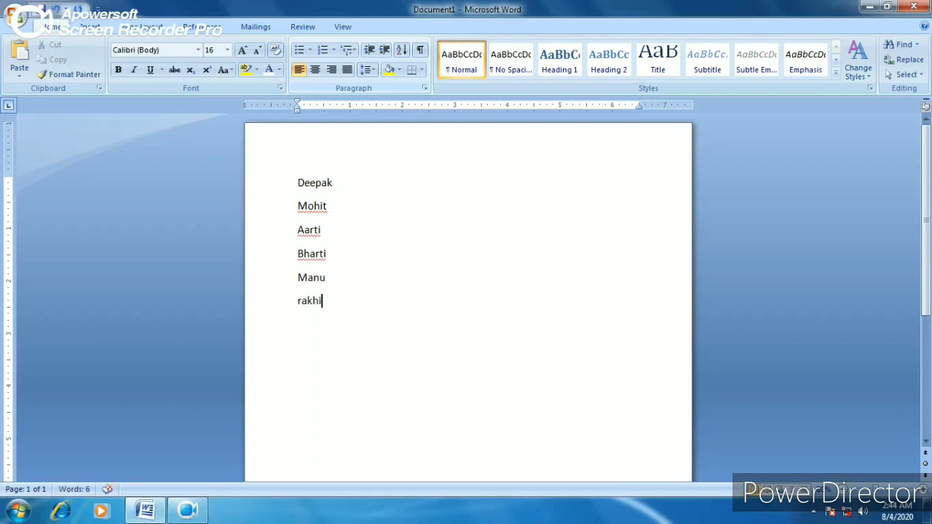
pyautogui.press('Return')
pyautogui.write('chanchal')
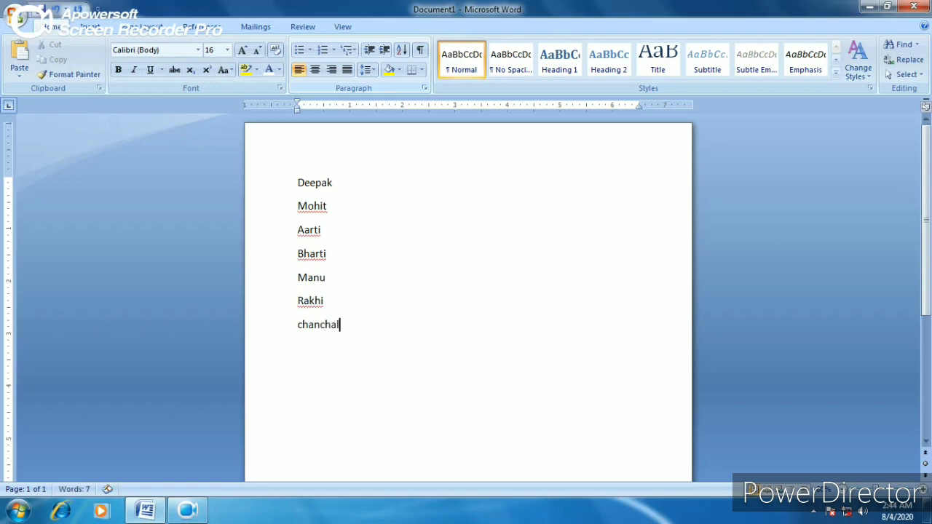
pyautogui.press('Return')
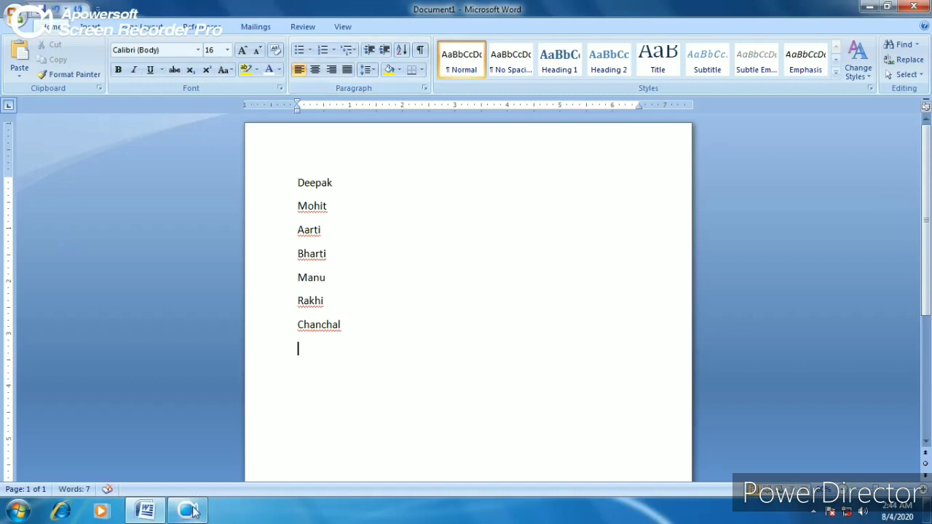
pyautogui.moveTo(193, 512)
pyautogui.moveTo(191, 472)
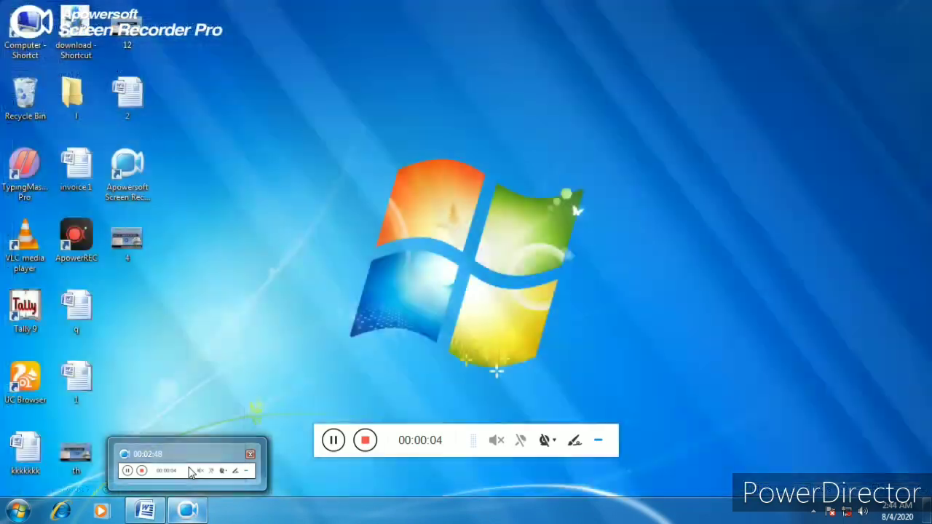
pyautogui.click(366, 440)
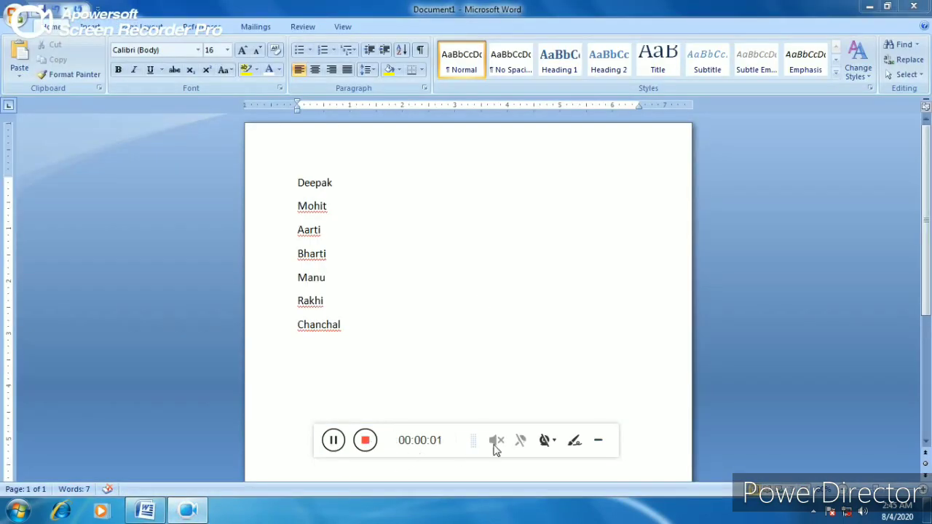
pyautogui.click(598, 443)
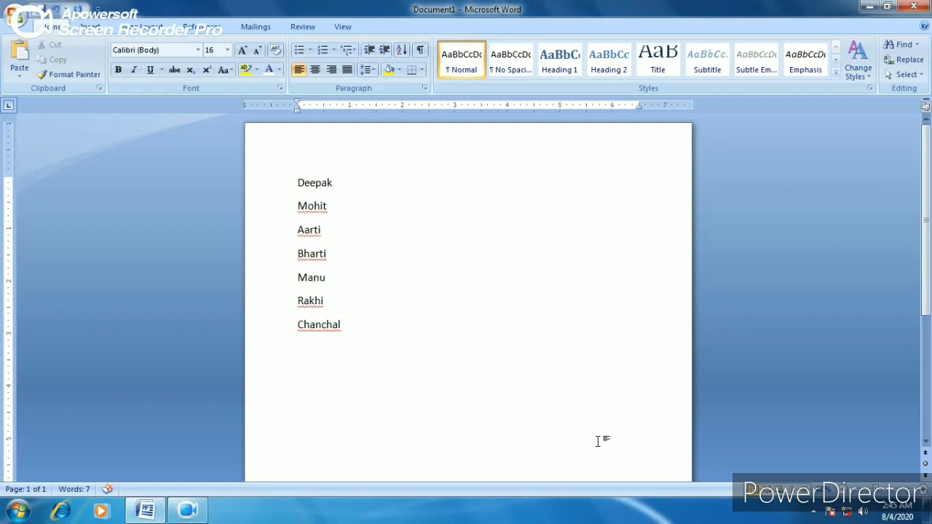
# - Sort the whole name list by paragraphs as text in ascending order, with no header row
pyautogui.hotkey('ctrl', 'a')
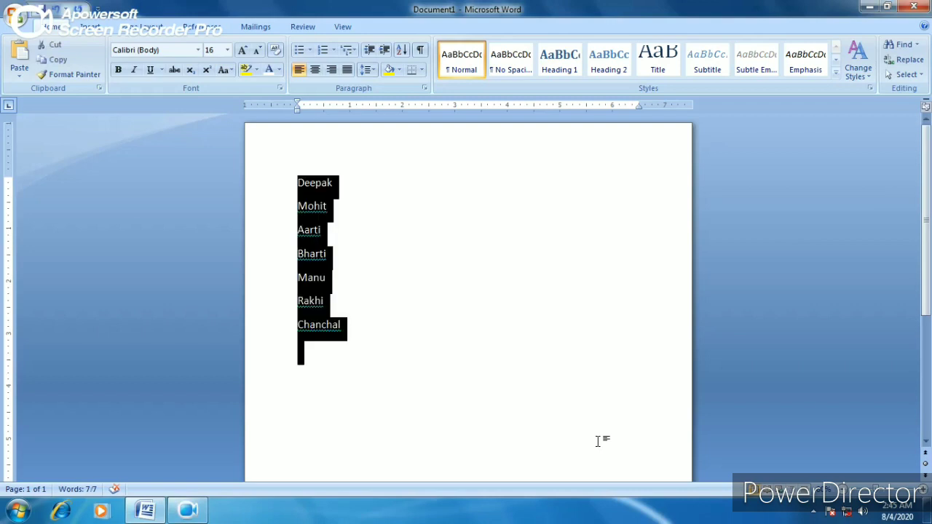
pyautogui.click(402, 52)
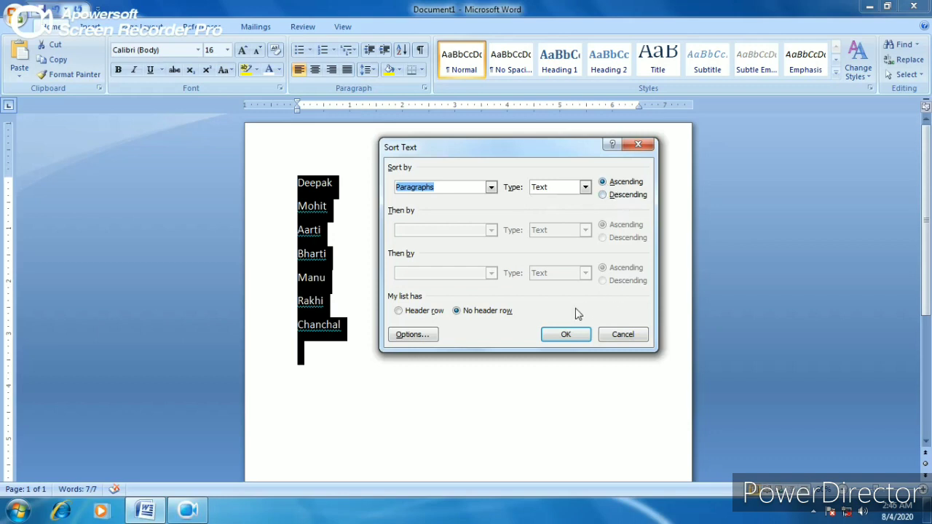
pyautogui.click(568, 333)
pyautogui.click(506, 307)
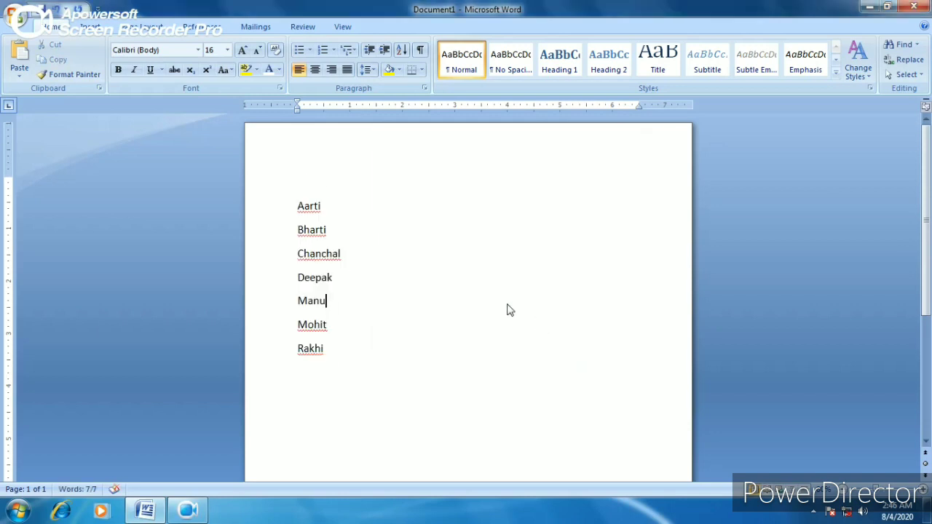
# - Enlarge the font of the whole name list to 24 points and deselect it
pyautogui.tripleClick(265, 208)
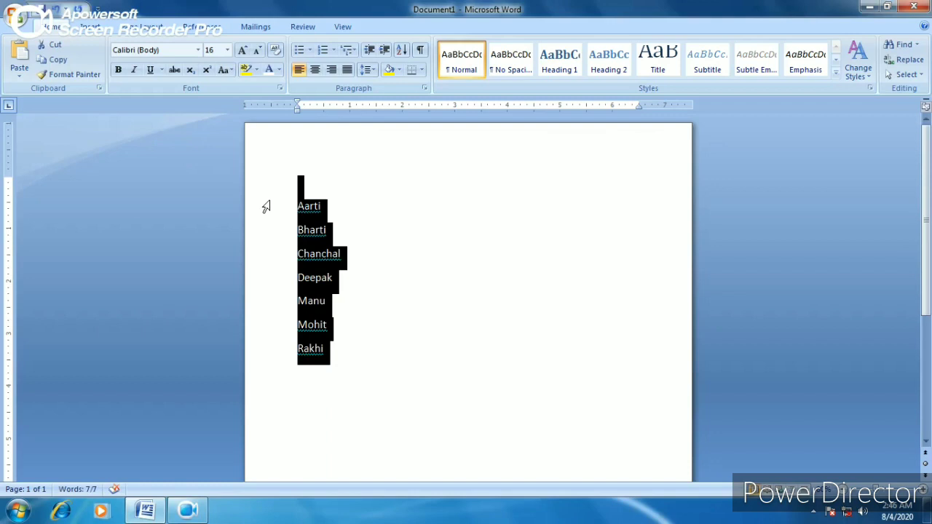
pyautogui.hotkey('ctrl', 'shift', '.')
pyautogui.hotkey('ctrl', 'shift', '.')
pyautogui.hotkey('ctrl', 'shift', '.')
pyautogui.hotkey('ctrl', 'shift', '.')
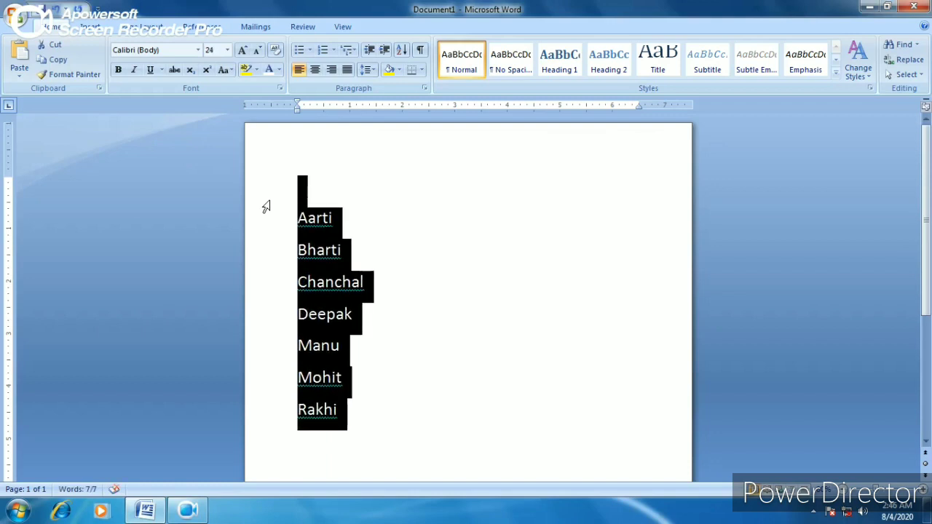
pyautogui.press('Right')
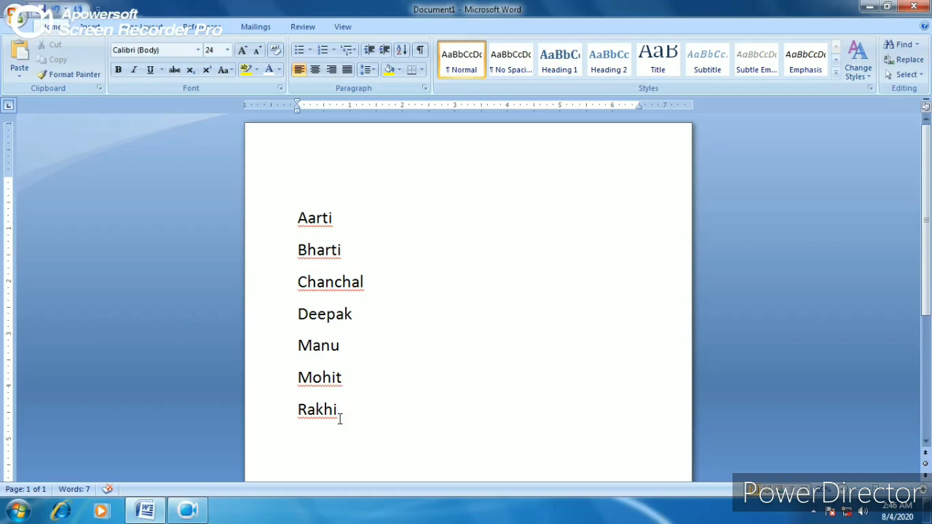
# - Sort the whole name list by paragraphs as text in descending order, with no header row
pyautogui.moveTo(346, 422); pyautogui.dragTo(331, 194)
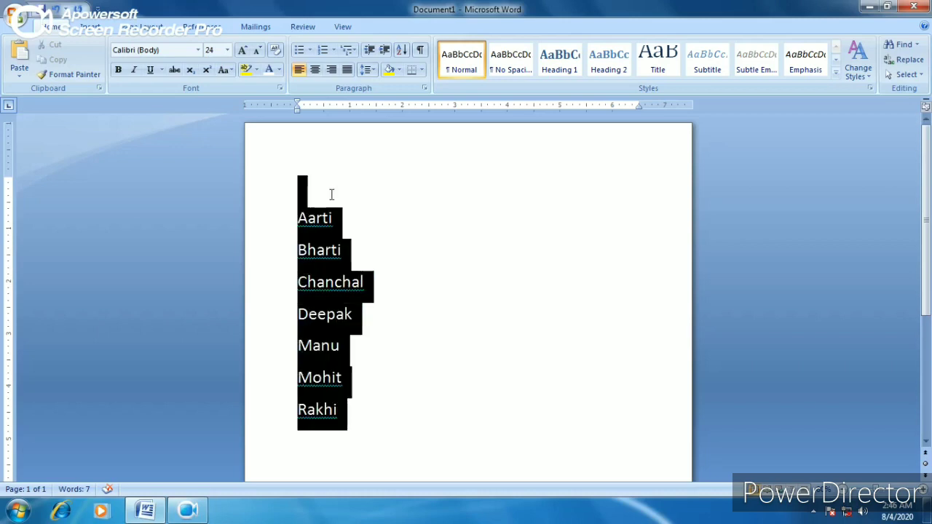
pyautogui.click(406, 51)
pyautogui.click(623, 196)
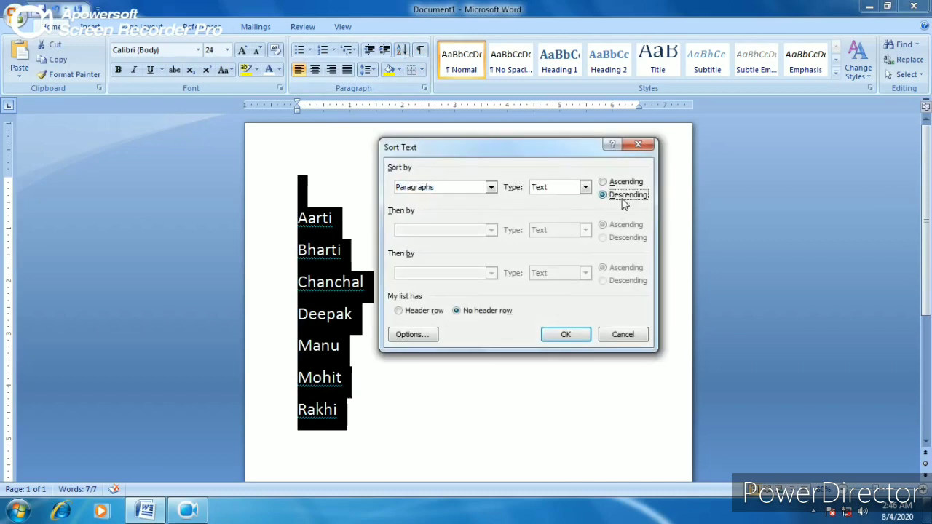
pyautogui.click(562, 336)
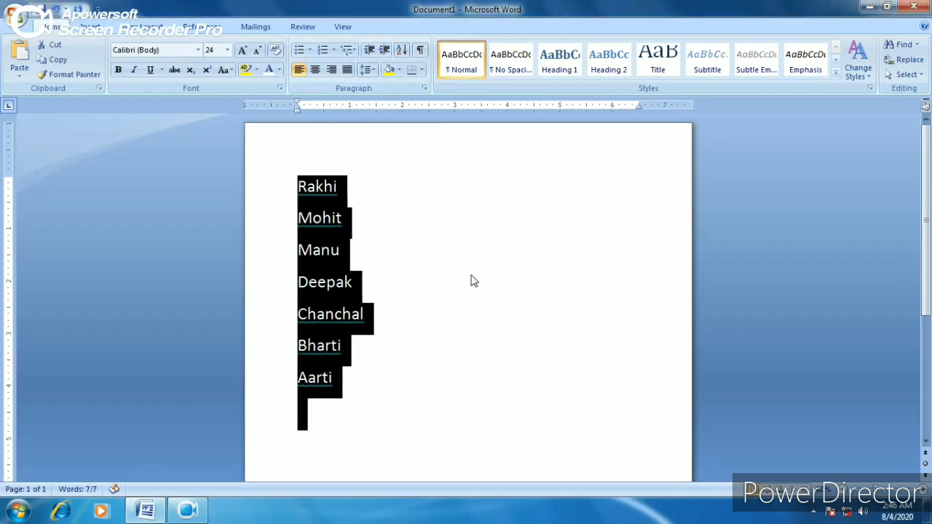
pyautogui.click(472, 281)
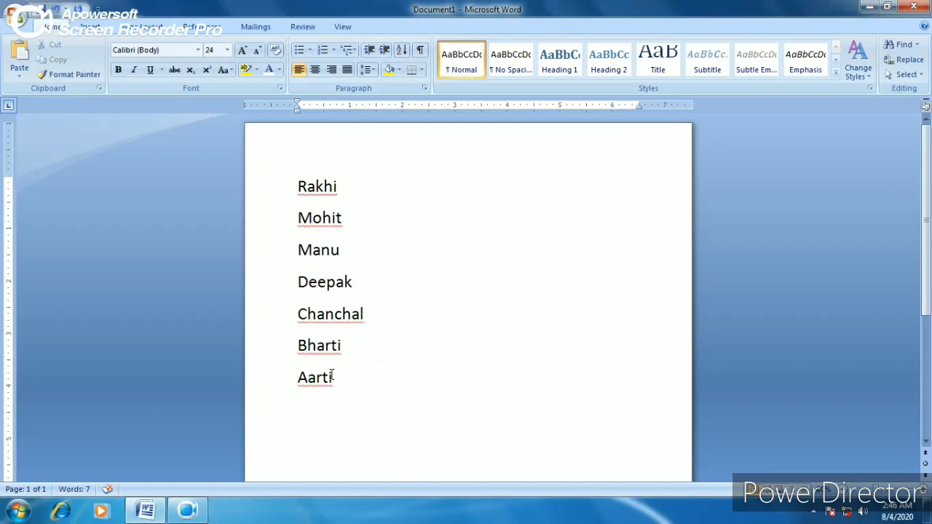
# - Add the filler line "Kjj oertr toretrio tortor torutrio" below the fourth name, and delete all the document's text
pyautogui.press('Return')
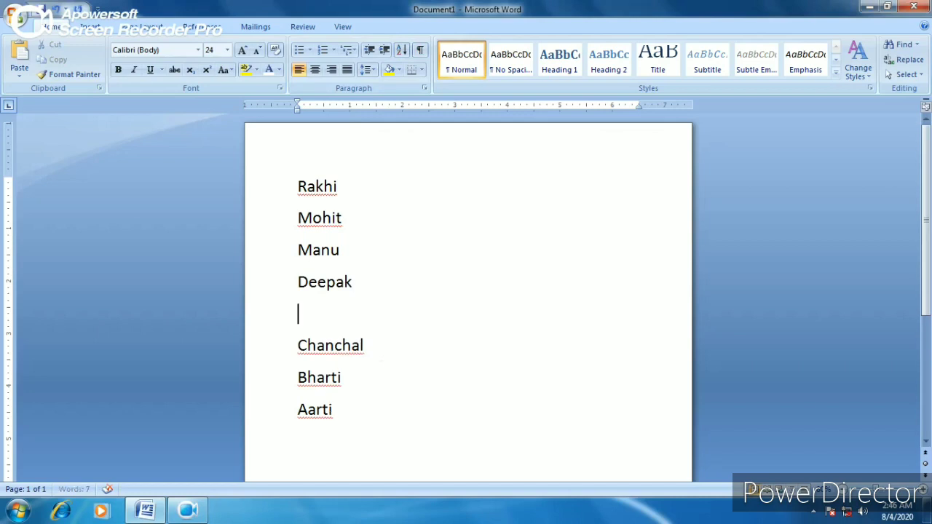
pyautogui.write('kjj oertr toretrio tortor torutrio')
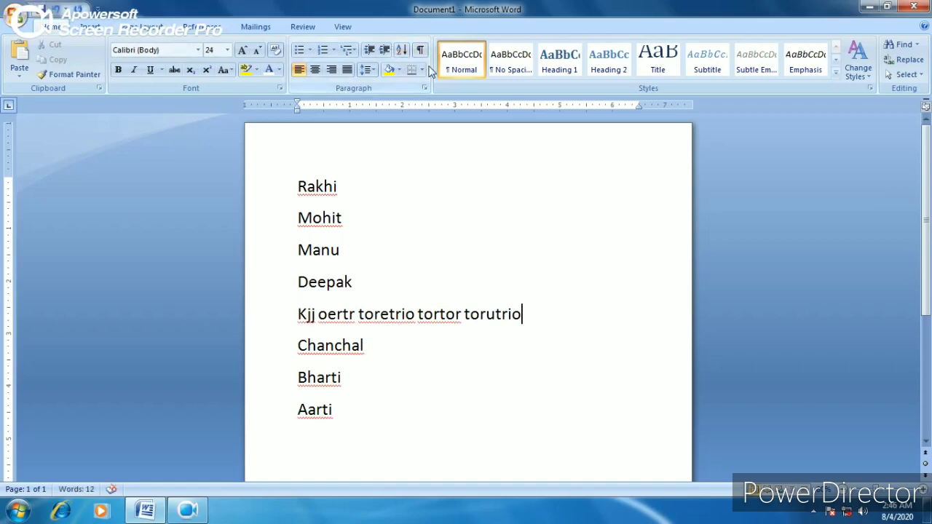
pyautogui.hotkey('ctrl', 'a')
pyautogui.press('Delete')
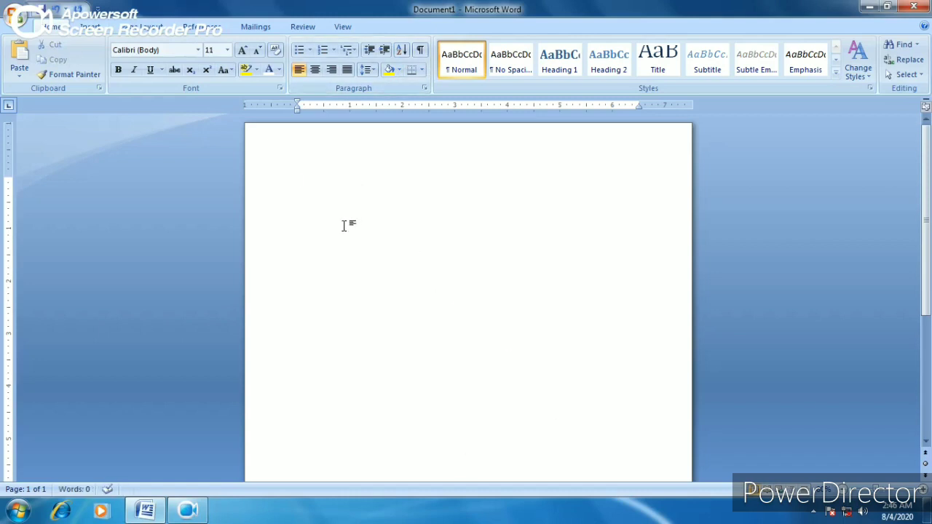
pyautogui.moveTo(187, 512)
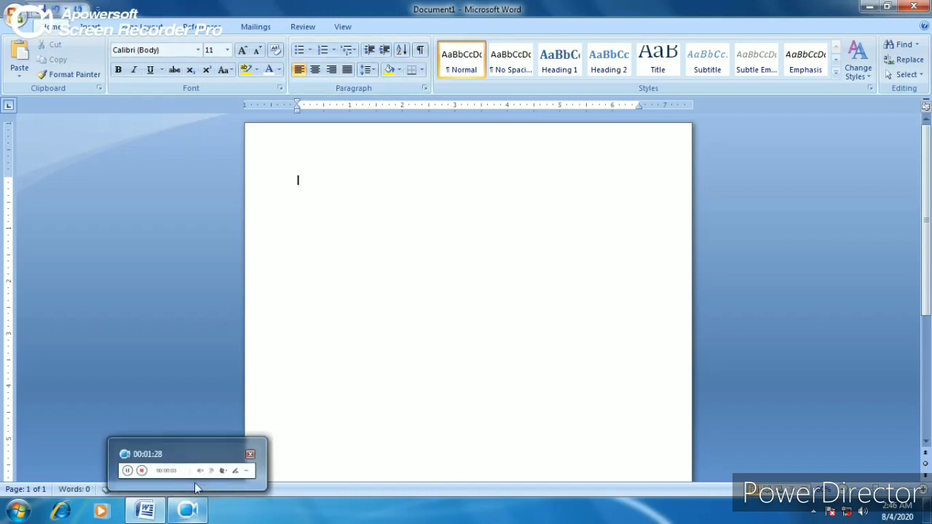